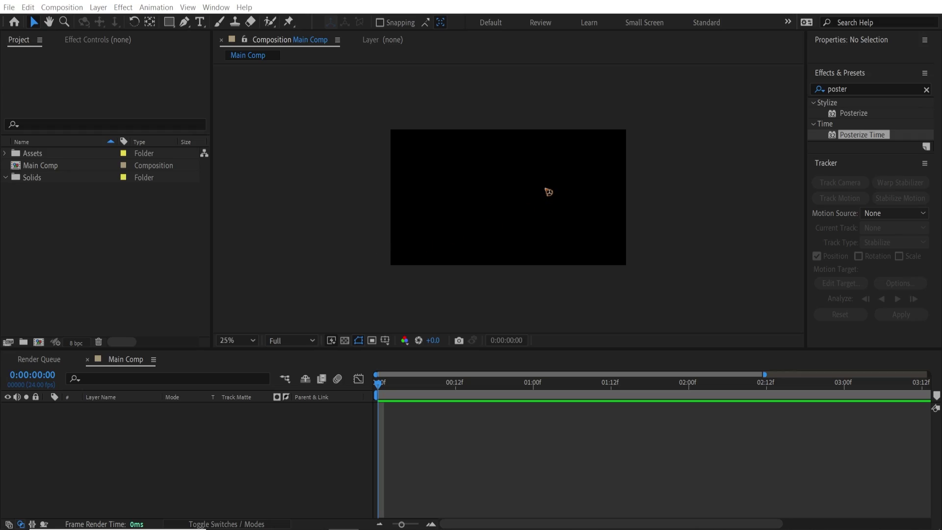
Create a full-frame pale khaki solid named BG (ACAABC), then expand the Assets folder
{"action": "left_click", "coordinate": [687, 234]}
{"action": "scroll", "coordinate": [689, 236], "scroll_direction": "up", "scroll_amount": 2}
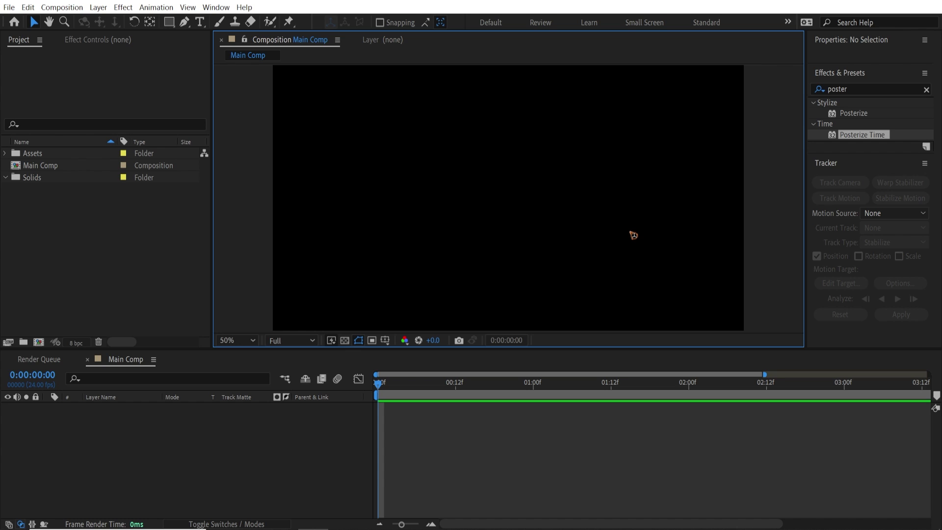
{"action": "left_click", "coordinate": [98, 7]}
{"action": "mouse_move", "coordinate": [118, 19]}
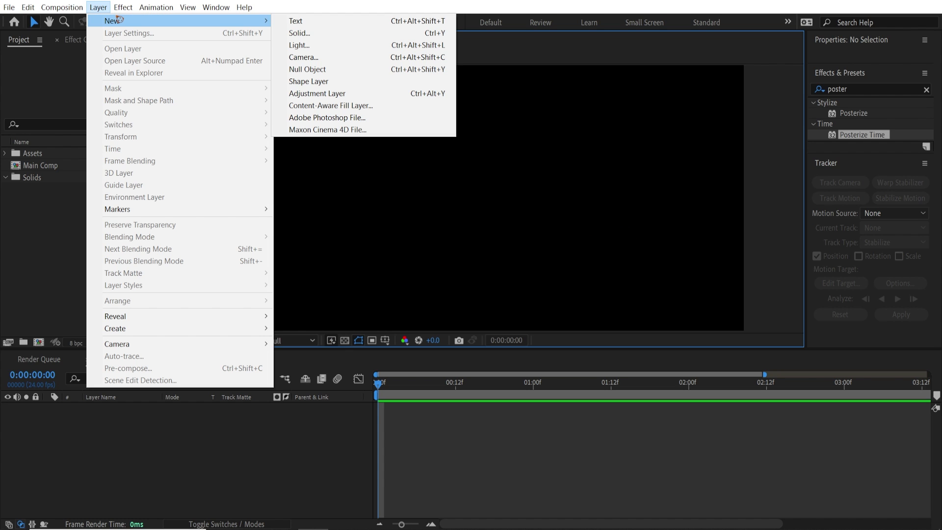
{"action": "left_click", "coordinate": [358, 33]}
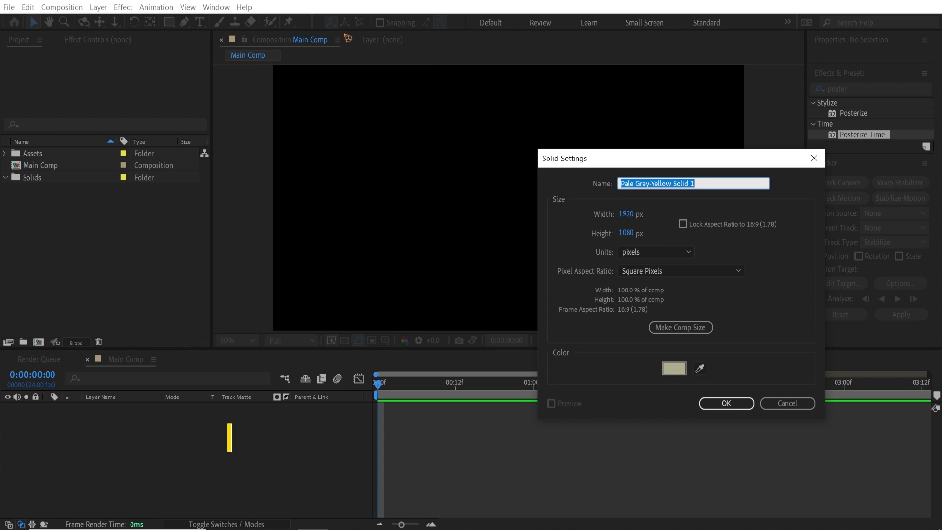
{"action": "type", "text": "BG"}
{"action": "left_click", "coordinate": [670, 369]}
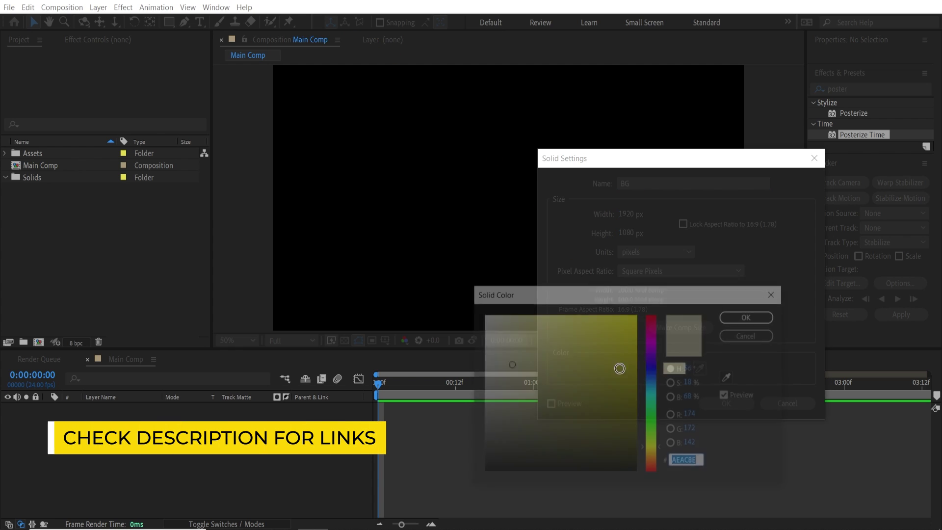
{"action": "left_click", "coordinate": [750, 316]}
{"action": "left_click", "coordinate": [727, 404]}
{"action": "left_click", "coordinate": [29, 154]}
{"action": "left_click", "coordinate": [5, 153]}
Add the paper texture above BG and set its blend mode to Multiply
{"action": "left_click", "coordinate": [30, 165]}
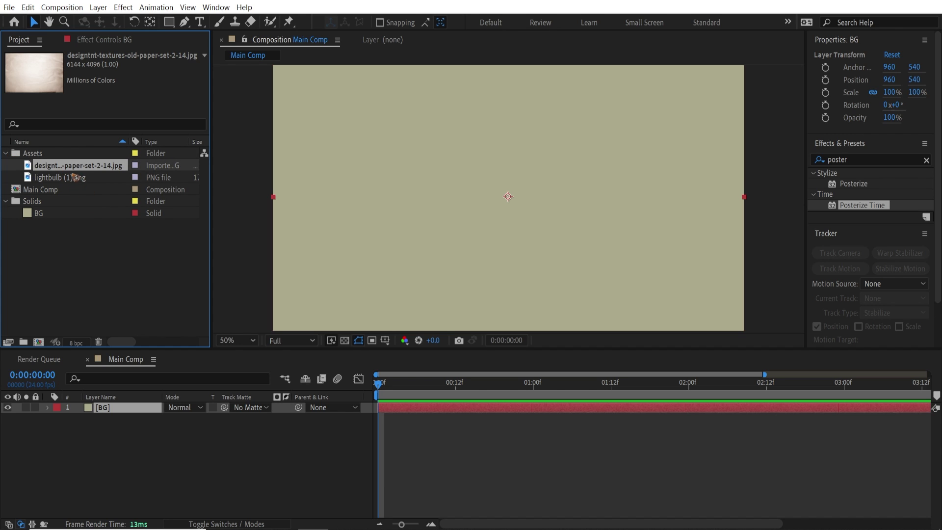
{"action": "left_click_drag", "start_coordinate": [68, 173], "coordinate": [126, 411]}
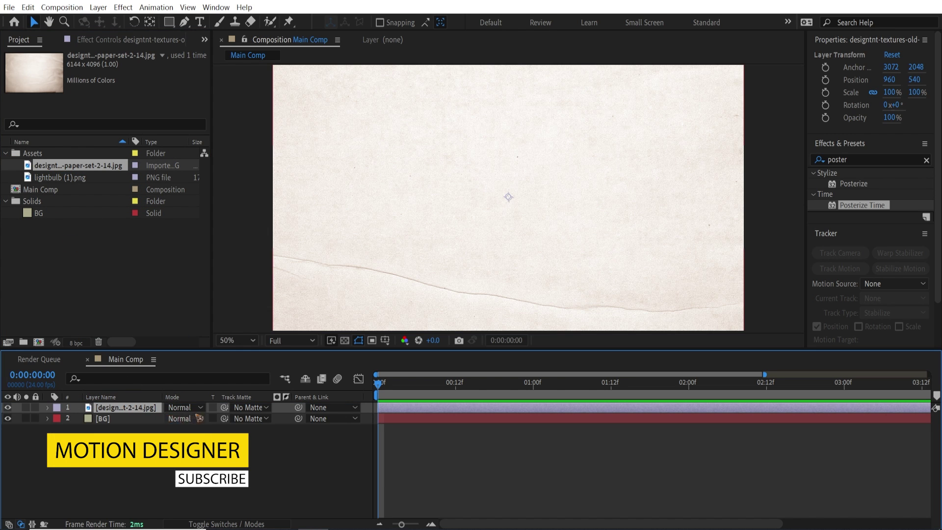
{"action": "left_click", "coordinate": [180, 408]}
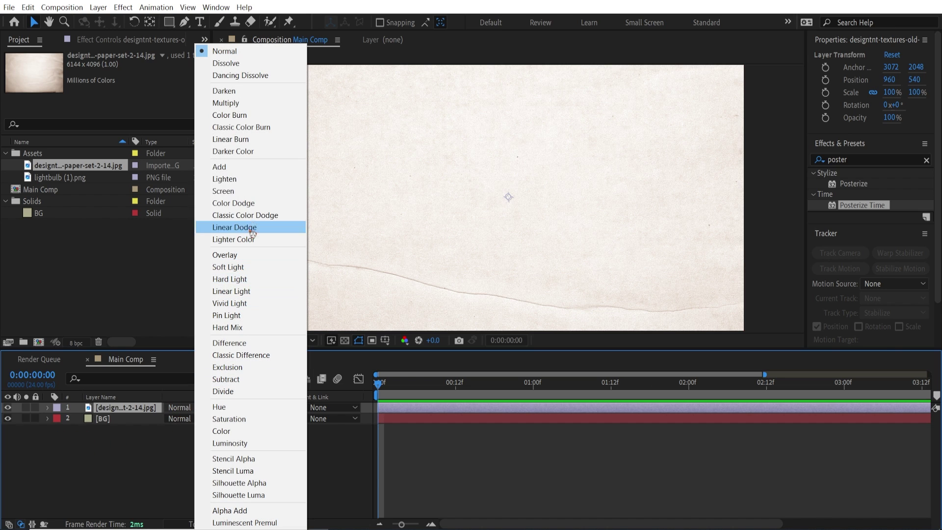
{"action": "left_click", "coordinate": [235, 103]}
Scale the texture to 40.1% and reveal its Position, Scale and Rotation properties
{"action": "scroll", "coordinate": [463, 204], "scroll_direction": "down", "scroll_amount": 2}
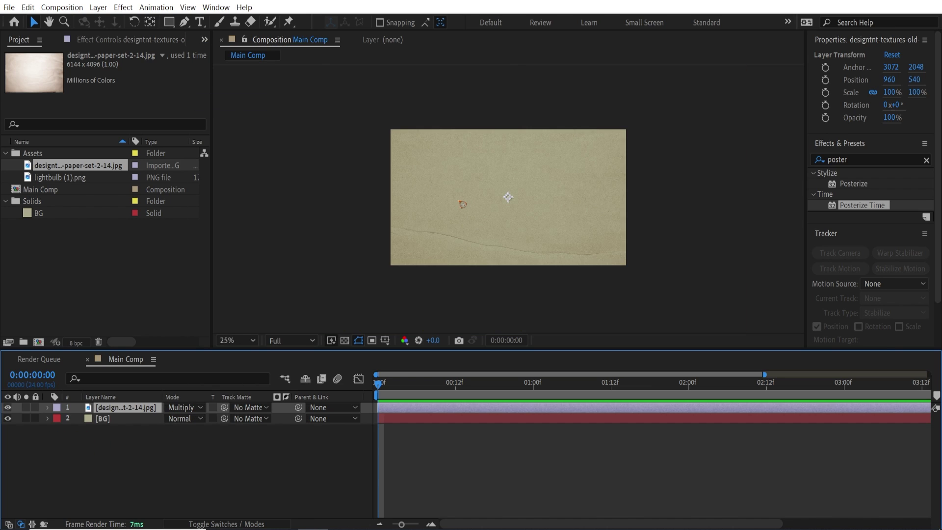
{"action": "left_click_drag", "start_coordinate": [665, 198], "coordinate": [586, 195]}
{"action": "scroll", "coordinate": [604, 229], "scroll_direction": "up", "scroll_amount": 1}
{"action": "key", "text": "p"}
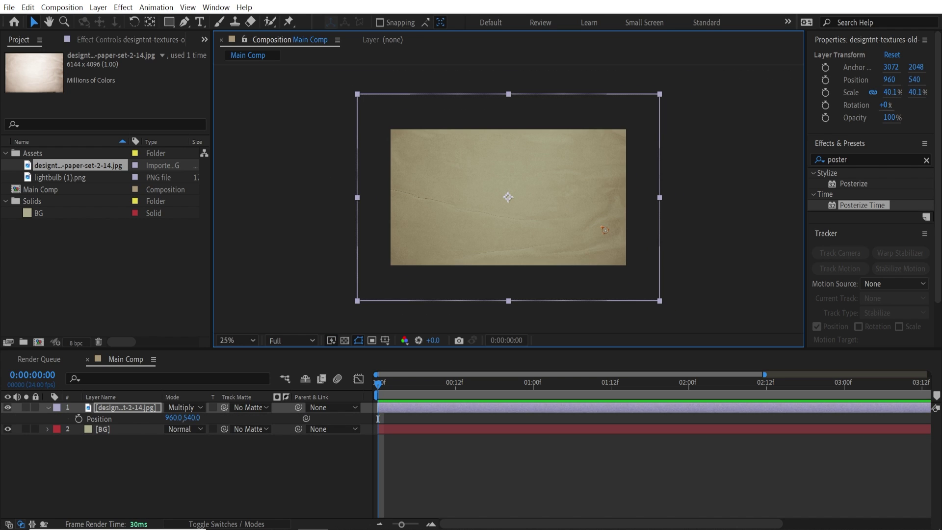
{"action": "key", "text": "shift+s"}
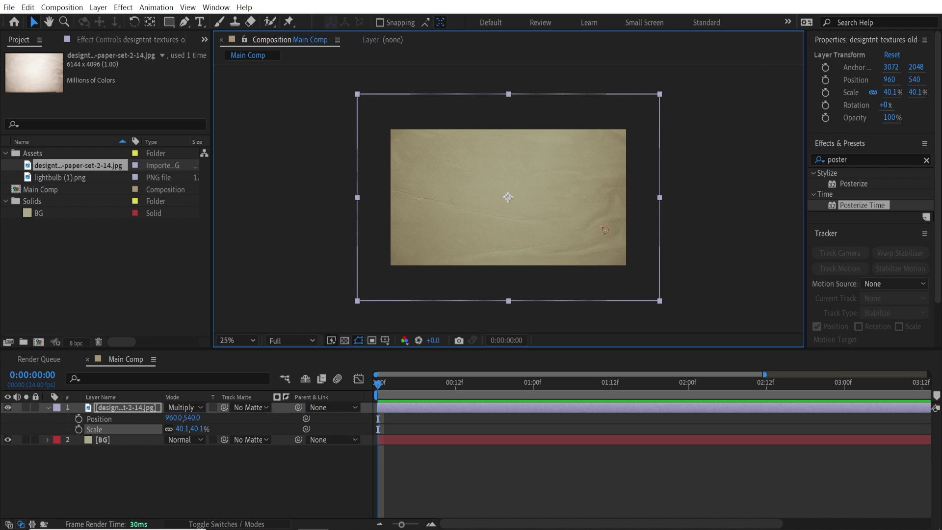
{"action": "key", "text": "shift+r"}
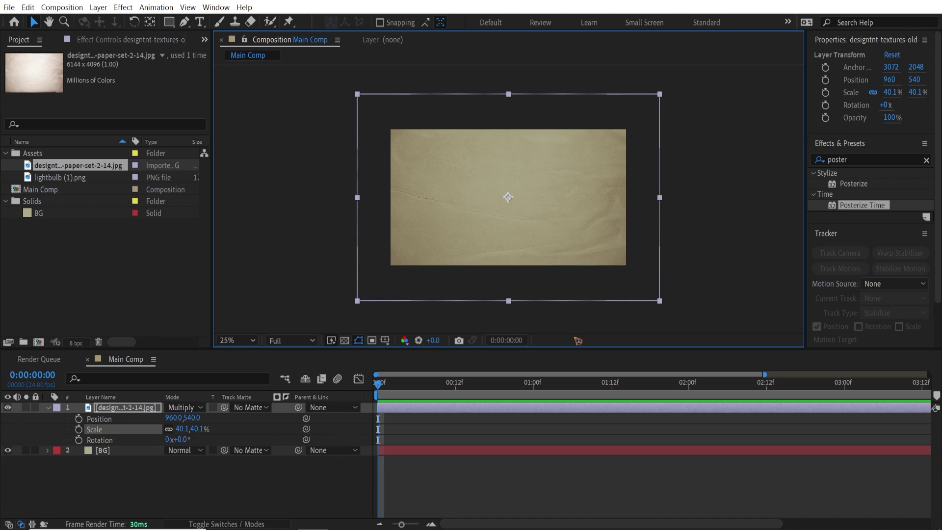
{"action": "left_click", "coordinate": [103, 419]}
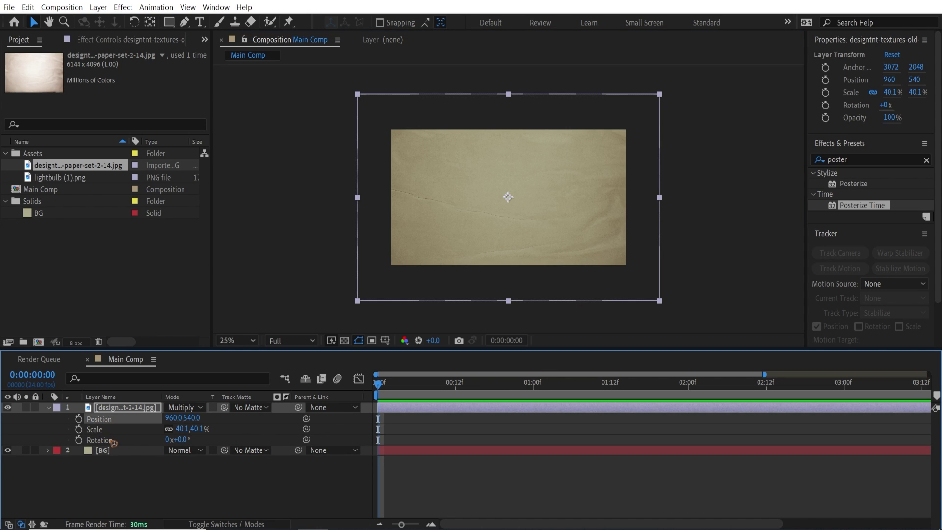
Start Position, Scale and Rotation keyframes at frame 0, with scale at 42.6%
{"action": "left_click", "coordinate": [79, 418]}
{"action": "left_click", "coordinate": [78, 429]}
{"action": "left_click", "coordinate": [78, 439]}
{"action": "left_click_drag", "start_coordinate": [660, 197], "coordinate": [669, 197]}
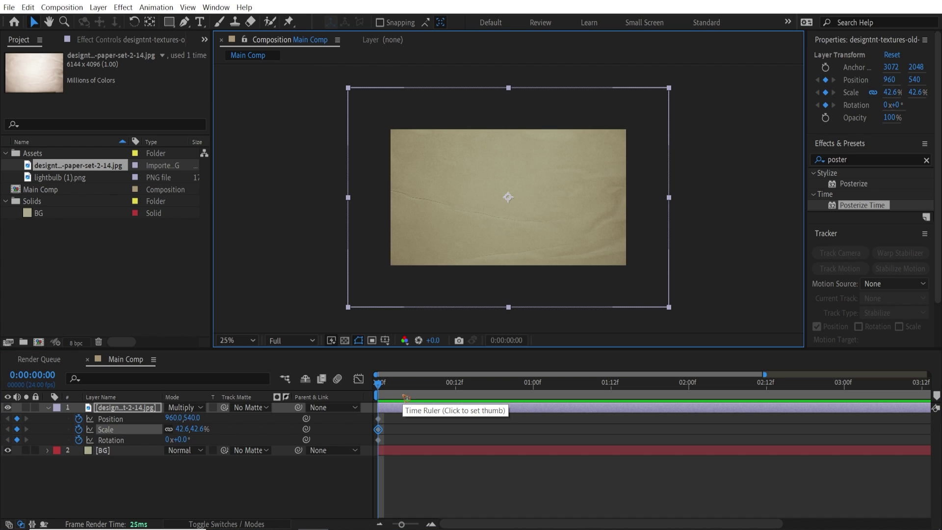
At frame 10, tilt the texture counterclockwise, scale it to 52.4% and shift it left-down
{"action": "left_click", "coordinate": [443, 383]}
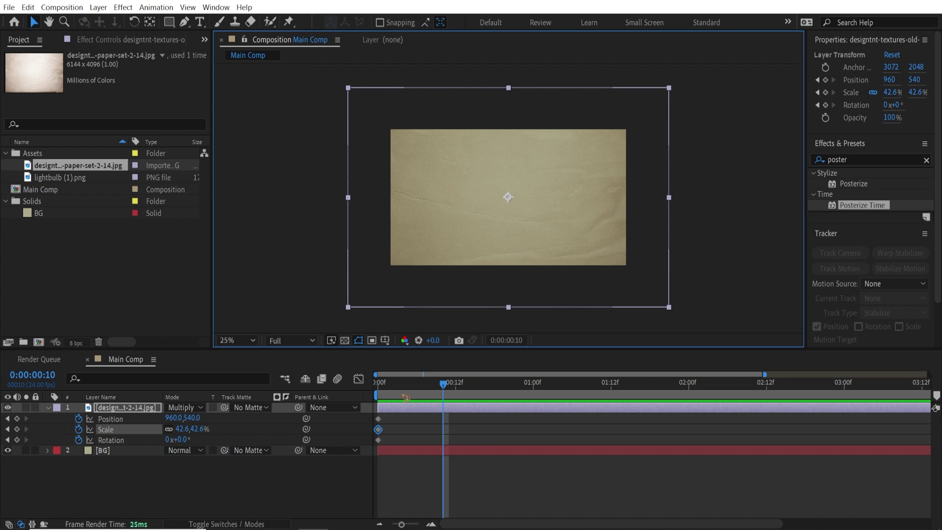
{"action": "key", "text": "w"}
{"action": "left_click_drag", "start_coordinate": [658, 88], "coordinate": [599, 80]}
{"action": "key", "text": "v"}
{"action": "left_click_drag", "start_coordinate": [699, 248], "coordinate": [741, 257]}
{"action": "left_click_drag", "start_coordinate": [672, 241], "coordinate": [652, 235]}
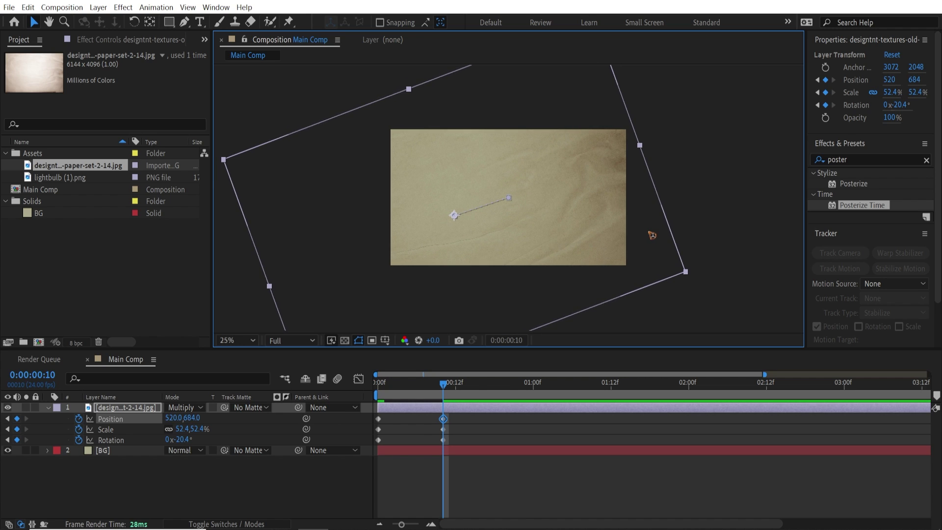
At frame 20, move the texture, tilt it slightly clockwise and enlarge it to 56.1%
{"action": "key", "text": "shift+Page_Down"}
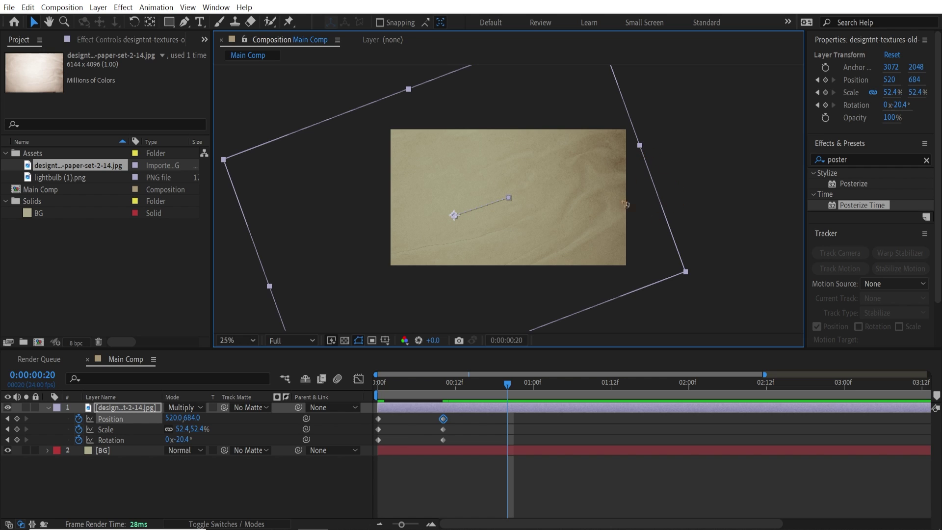
{"action": "left_click_drag", "start_coordinate": [620, 215], "coordinate": [693, 198]}
{"action": "key", "text": "w"}
{"action": "left_click_drag", "start_coordinate": [795, 260], "coordinate": [713, 298]}
{"action": "key", "text": "v"}
{"action": "left_click_drag", "start_coordinate": [652, 243], "coordinate": [637, 250]}
{"action": "left_click", "coordinate": [758, 209]}
{"action": "left_click", "coordinate": [742, 213]}
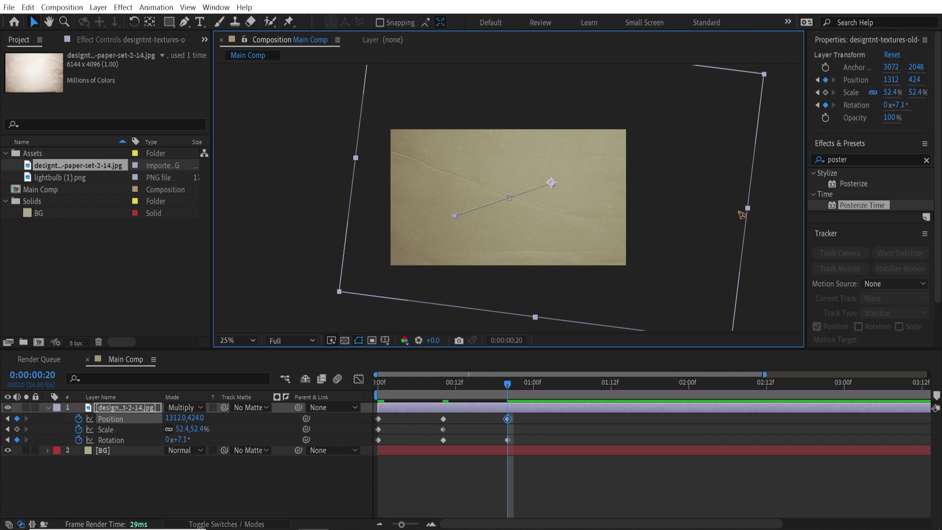
{"action": "left_click_drag", "start_coordinate": [749, 209], "coordinate": [757, 214]}
{"action": "left_click_drag", "start_coordinate": [695, 186], "coordinate": [710, 260]}
At 1:06, move the texture up-left, rotate it to -17.7° and shrink it to 49.8%
{"action": "key", "text": "space"}
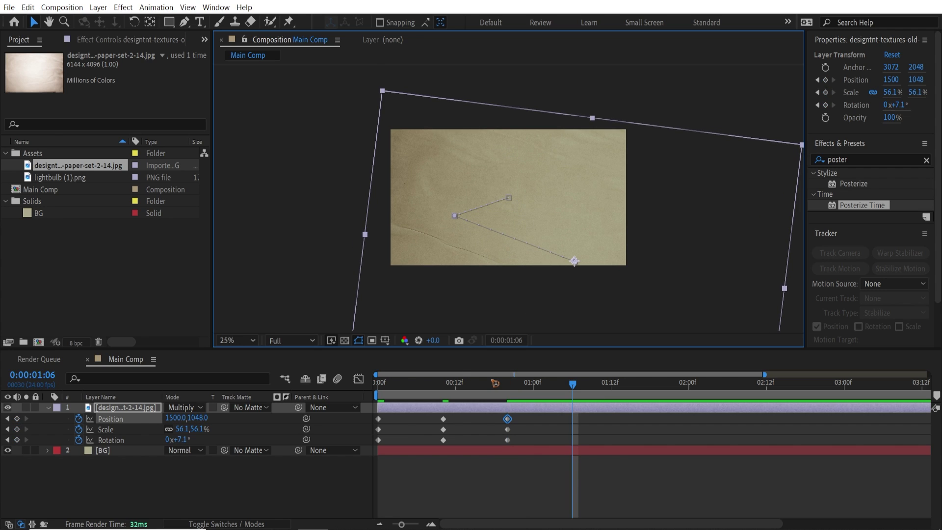
{"action": "left_click_drag", "start_coordinate": [721, 298], "coordinate": [656, 176]}
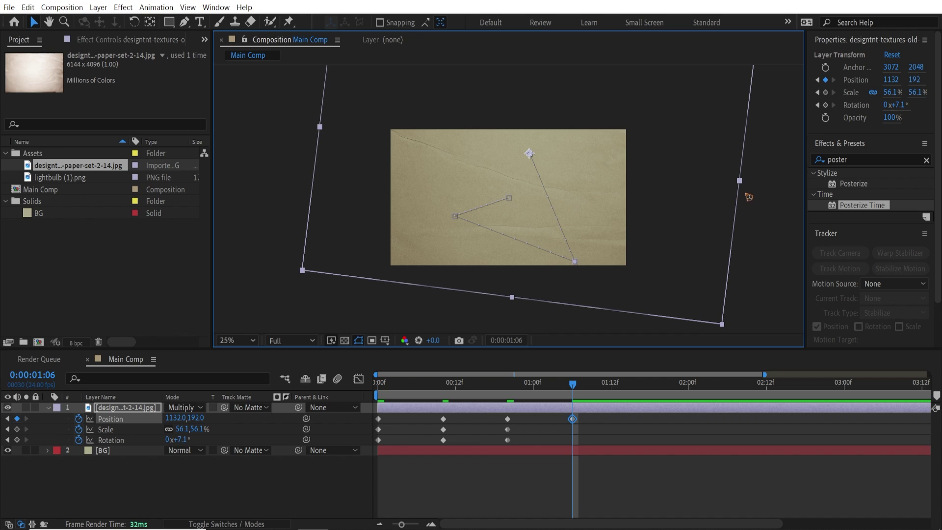
{"action": "key", "text": "w"}
{"action": "left_click_drag", "start_coordinate": [740, 190], "coordinate": [717, 95]}
{"action": "key", "text": "v"}
{"action": "left_click_drag", "start_coordinate": [640, 129], "coordinate": [648, 164]}
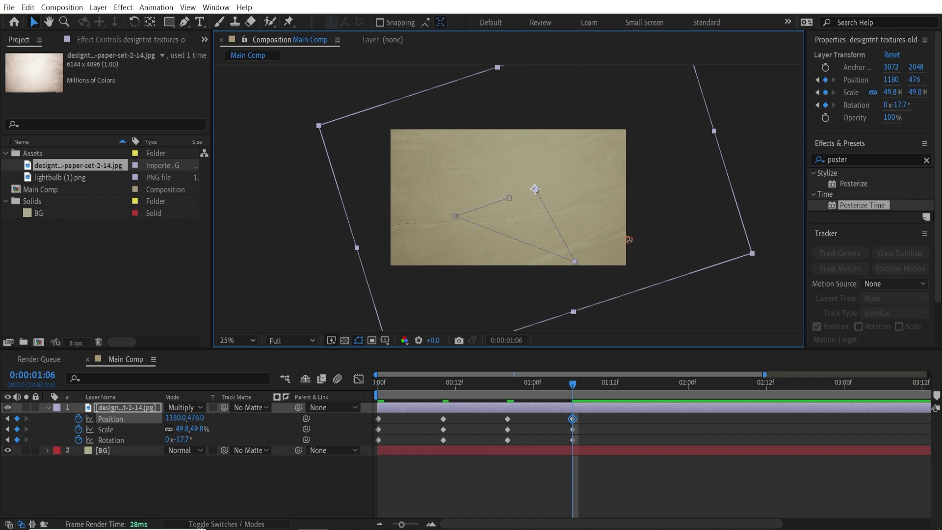
Convert all Position, Scale and Rotation keyframes to hold keyframes
{"action": "left_click_drag", "start_coordinate": [611, 420], "coordinate": [376, 448]}
{"action": "right_click", "coordinate": [382, 445]}
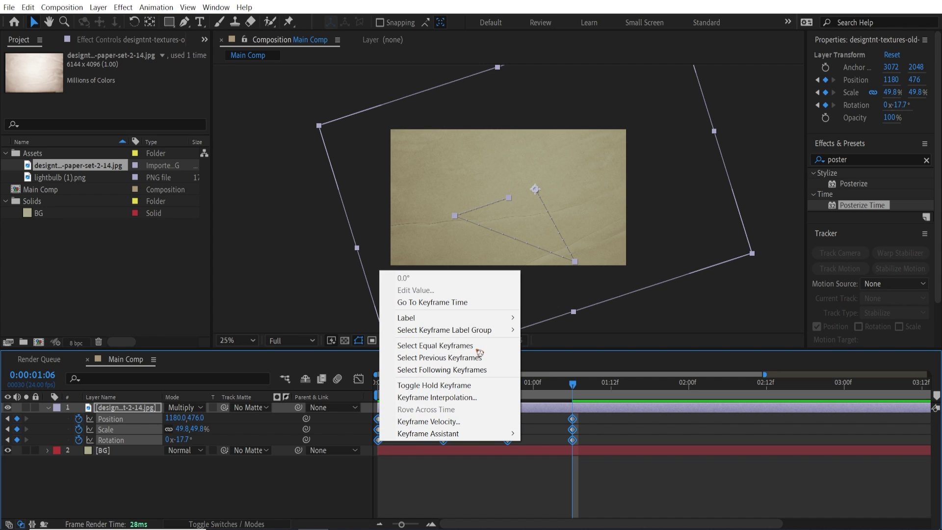
{"action": "left_click", "coordinate": [452, 385]}
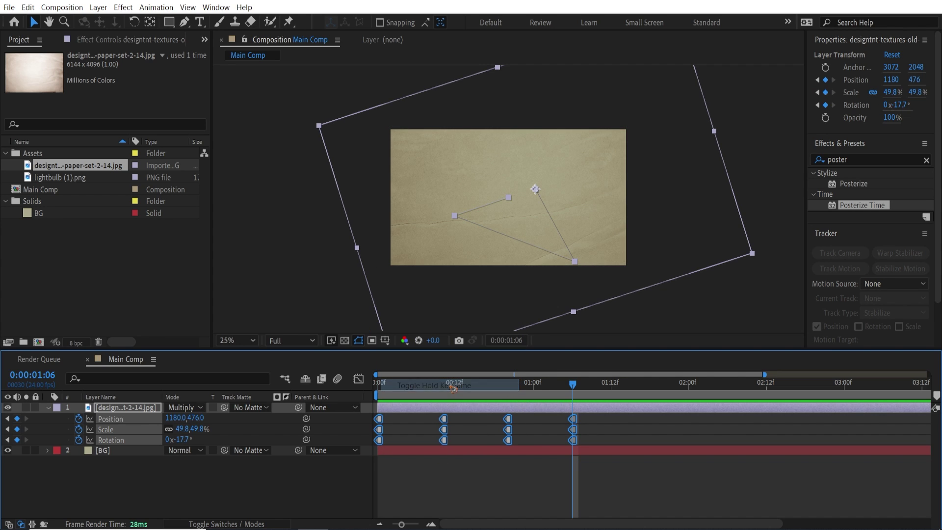
Preview the animation and add a loopOut() expression to the Position property
{"action": "key", "text": "Home"}
{"action": "left_click", "coordinate": [507, 477]}
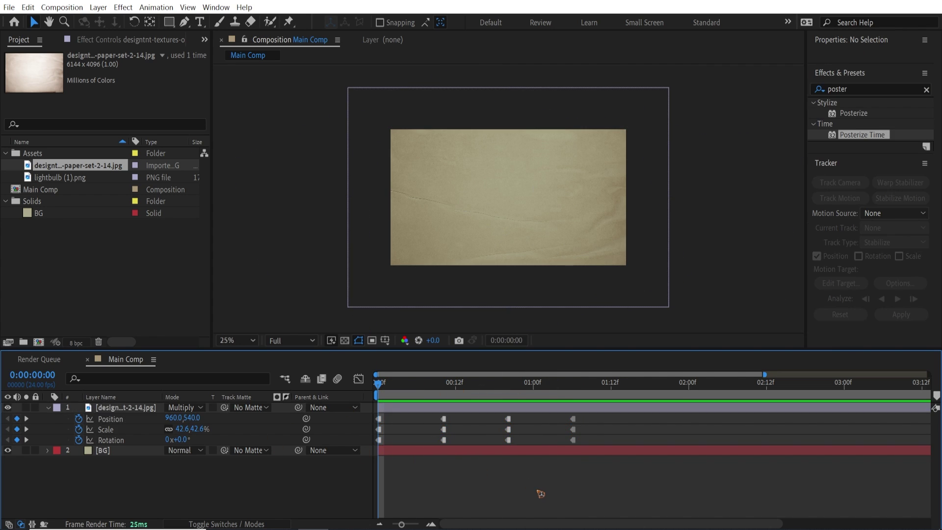
{"action": "key", "text": "space"}
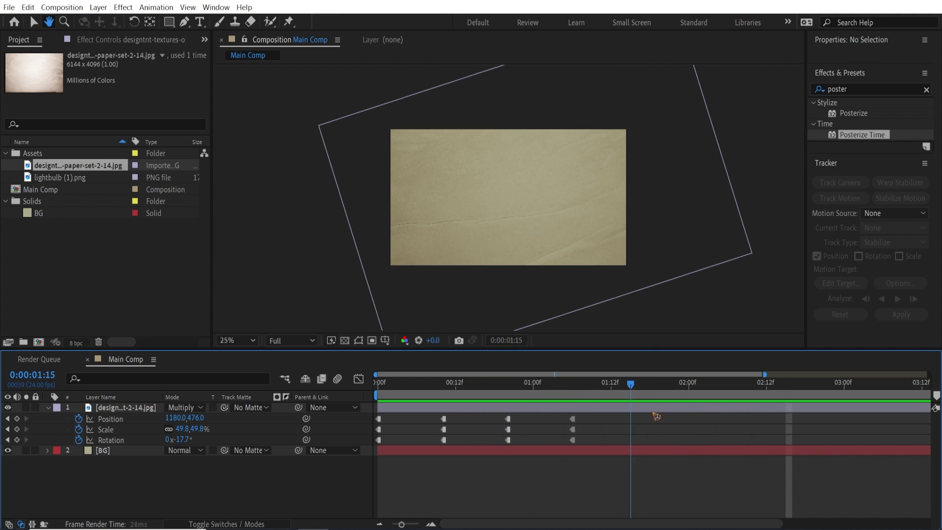
{"action": "left_click_drag", "start_coordinate": [656, 386], "coordinate": [526, 430]}
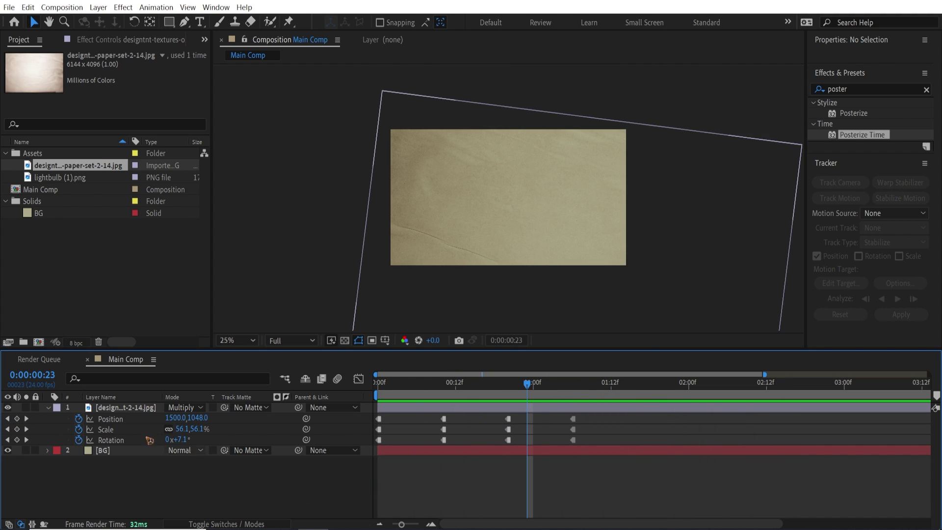
{"action": "left_click", "coordinate": [79, 420], "text": "alt"}
{"action": "type", "text": "l"}
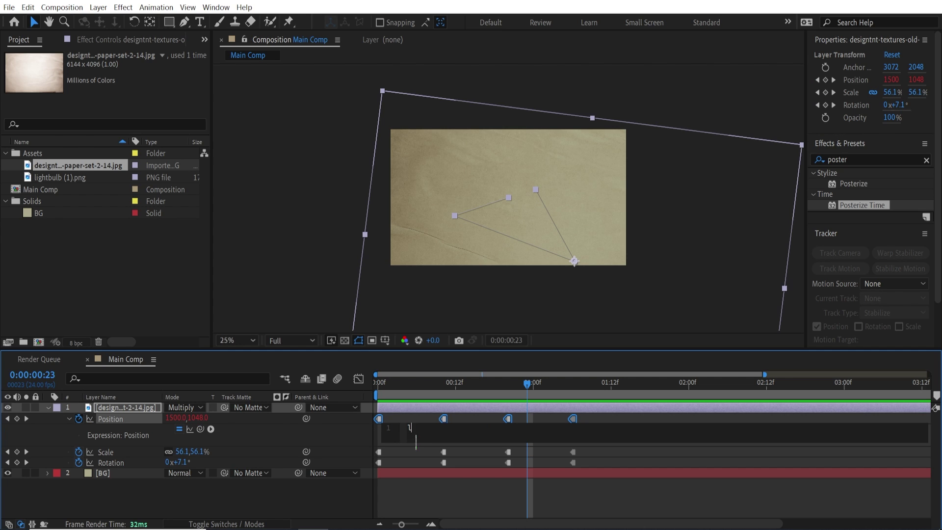
{"action": "type", "text": "oopo"}
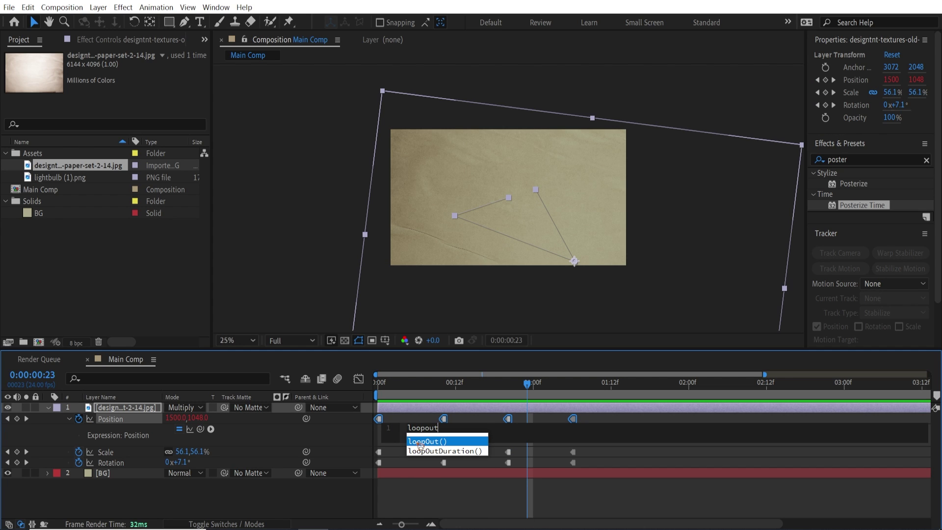
{"action": "type", "text": "ut"}
{"action": "left_click", "coordinate": [420, 443]}
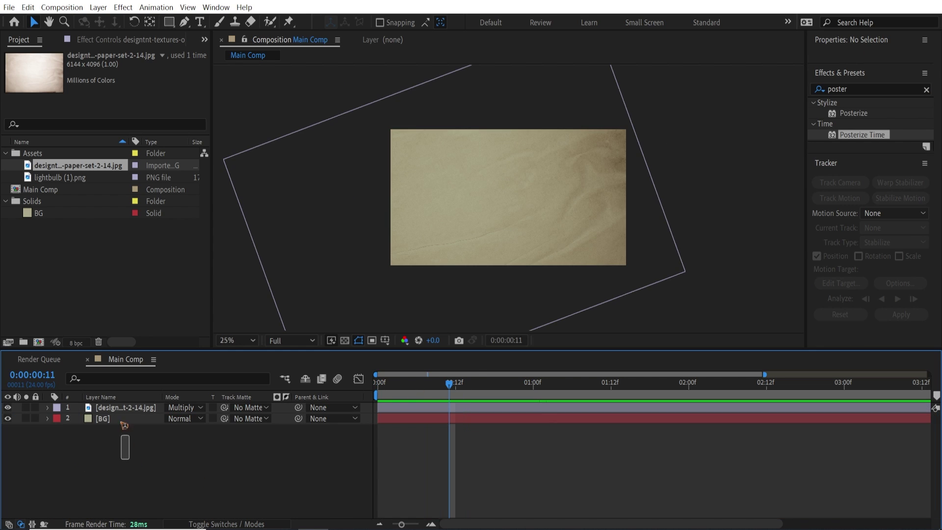
Pre-compose both layers into a composition named BG
{"action": "key", "text": "ctrl+a"}
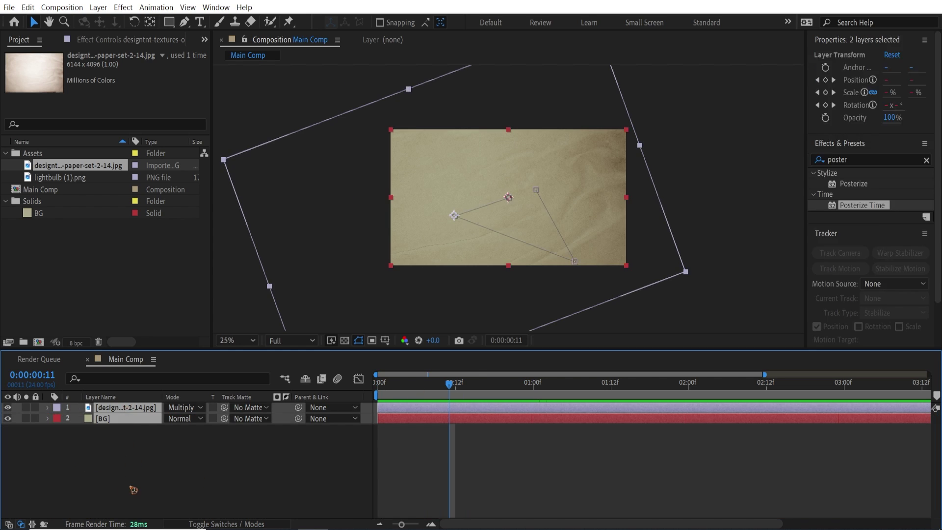
{"action": "key", "text": "ctrl+shift+c"}
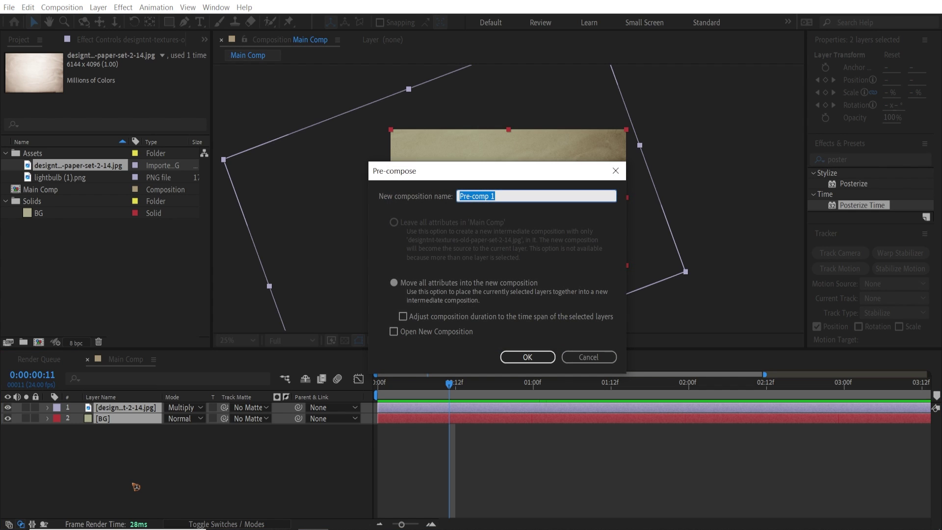
{"action": "type", "text": "BG"}
{"action": "left_click", "coordinate": [527, 357]}
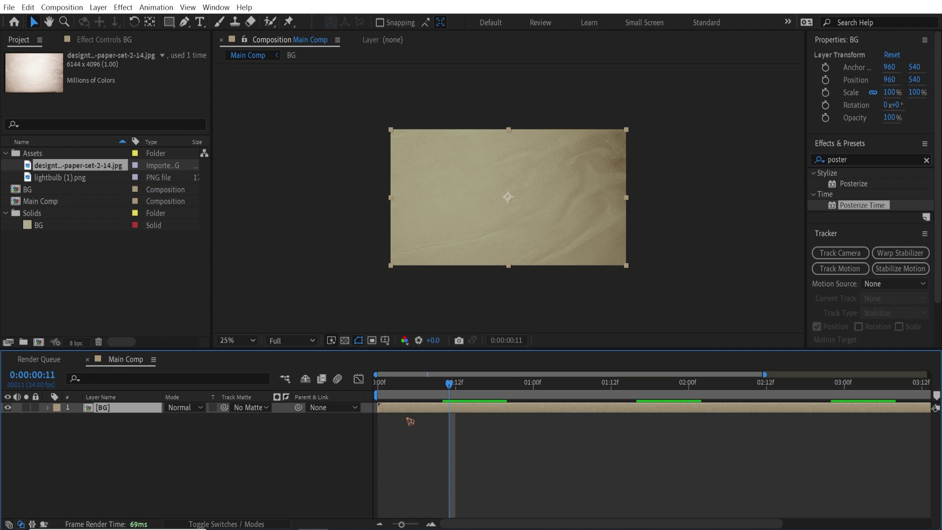
Set up the Ellipse tool with no stroke and a rich yellow fill
{"action": "left_click", "coordinate": [508, 447]}
{"action": "left_click_drag", "start_coordinate": [168, 22], "coordinate": [231, 48]}
{"action": "left_click", "coordinate": [414, 22]}
{"action": "left_click", "coordinate": [424, 231]}
{"action": "left_click", "coordinate": [472, 308]}
{"action": "left_click", "coordinate": [388, 23]}
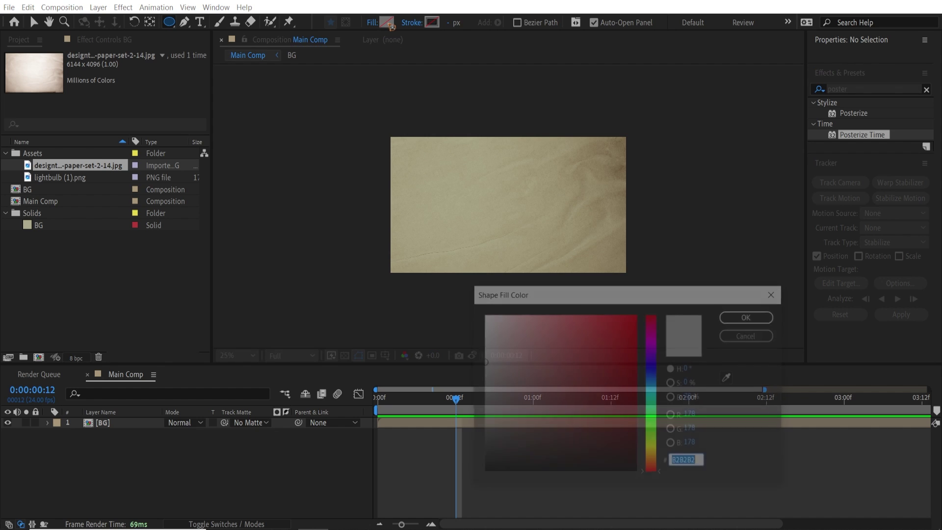
{"action": "left_click_drag", "start_coordinate": [656, 467], "coordinate": [656, 451]}
{"action": "left_click", "coordinate": [559, 317]}
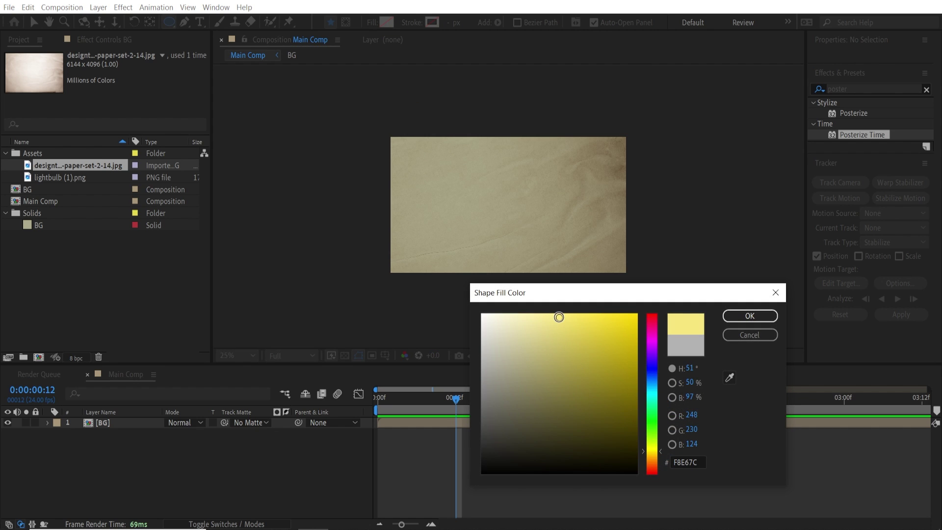
{"action": "mouse_move", "coordinate": [559, 316]}
{"action": "left_mouse_down"}
{"action": "mouse_move", "coordinate": [569, 320]}
{"action": "mouse_move", "coordinate": [567, 334]}
{"action": "mouse_move", "coordinate": [573, 320]}
{"action": "left_mouse_up"}
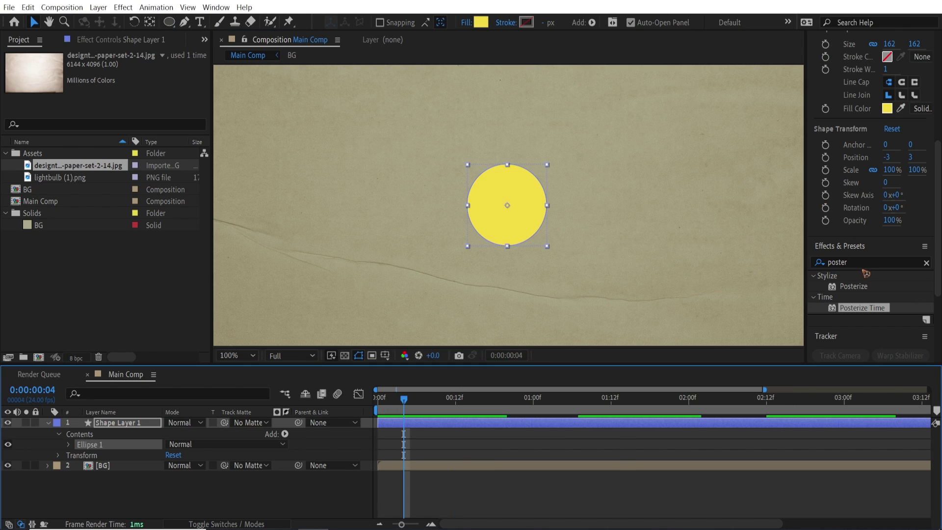
Search for CC Page Turn and apply it to the yellow circle
{"action": "scroll", "coordinate": [863, 270], "scroll_direction": "down", "scroll_amount": 3}
{"action": "left_click", "coordinate": [869, 197]}
{"action": "type", "text": "page"}
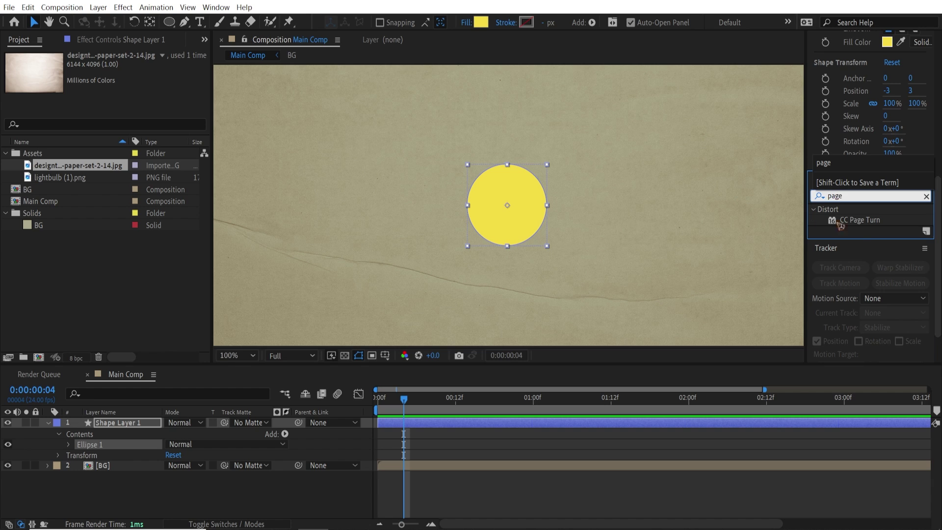
{"action": "left_click_drag", "start_coordinate": [840, 225], "coordinate": [513, 218]}
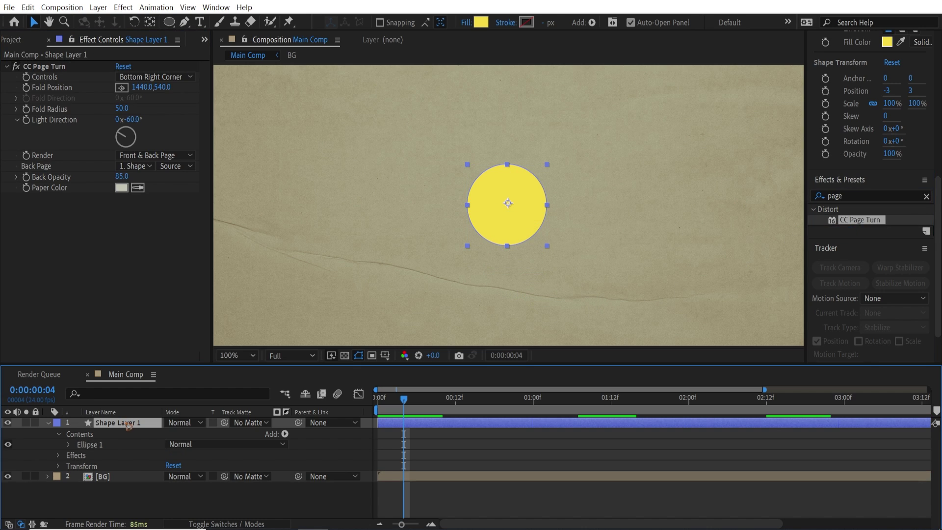
Duplicate the circle as a hidden layer named back with a white fill
{"action": "key", "text": "ctrl+d"}
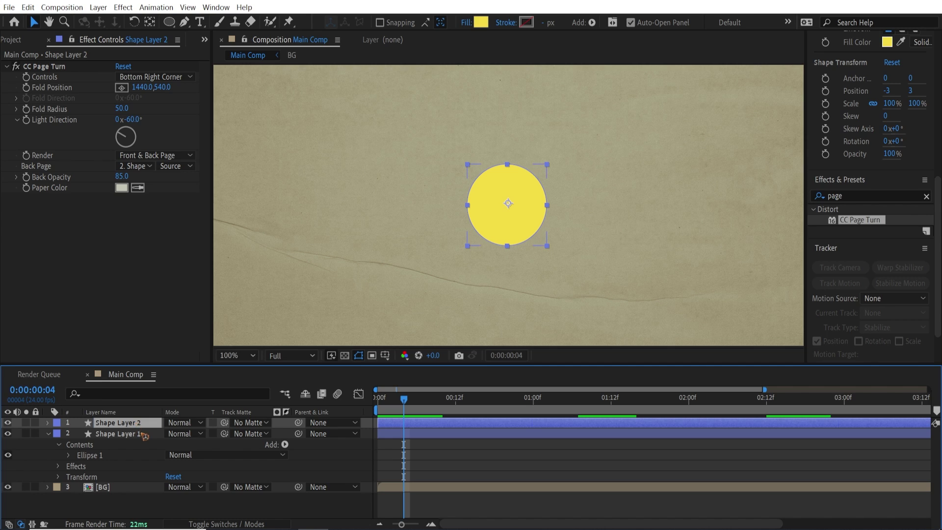
{"action": "key", "text": "Return"}
{"action": "type", "text": "back"}
{"action": "key", "text": "Return"}
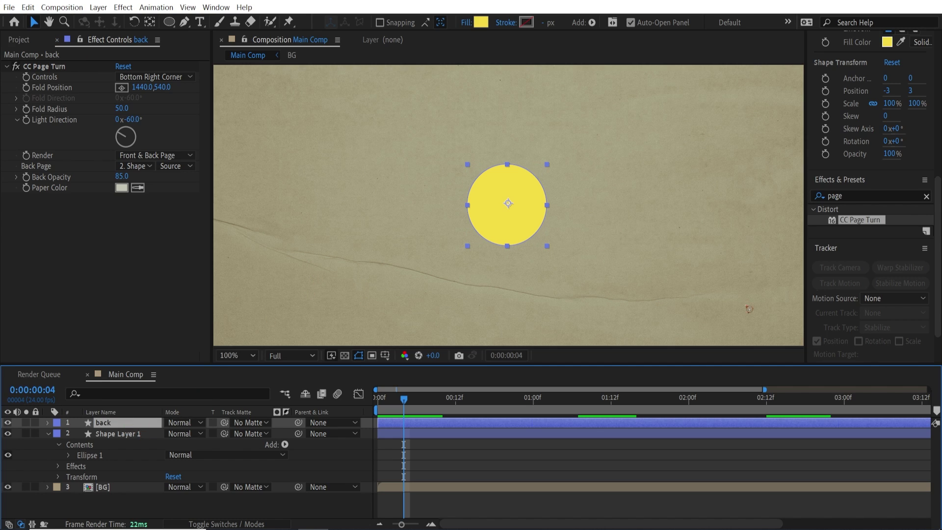
{"action": "left_click_drag", "start_coordinate": [937, 229], "coordinate": [937, 128]}
{"action": "left_click", "coordinate": [887, 249]}
{"action": "left_click_drag", "start_coordinate": [484, 362], "coordinate": [482, 314]}
{"action": "left_click", "coordinate": [750, 315]}
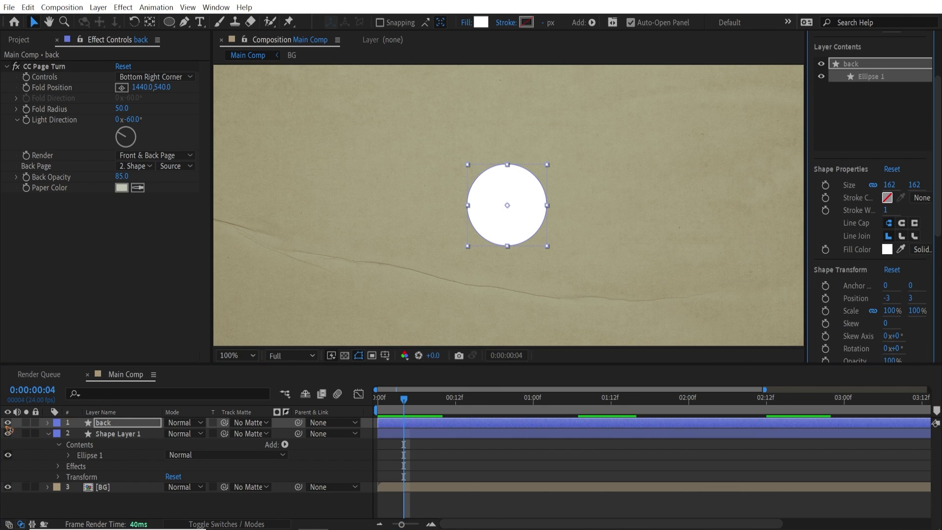
{"action": "left_click", "coordinate": [8, 424]}
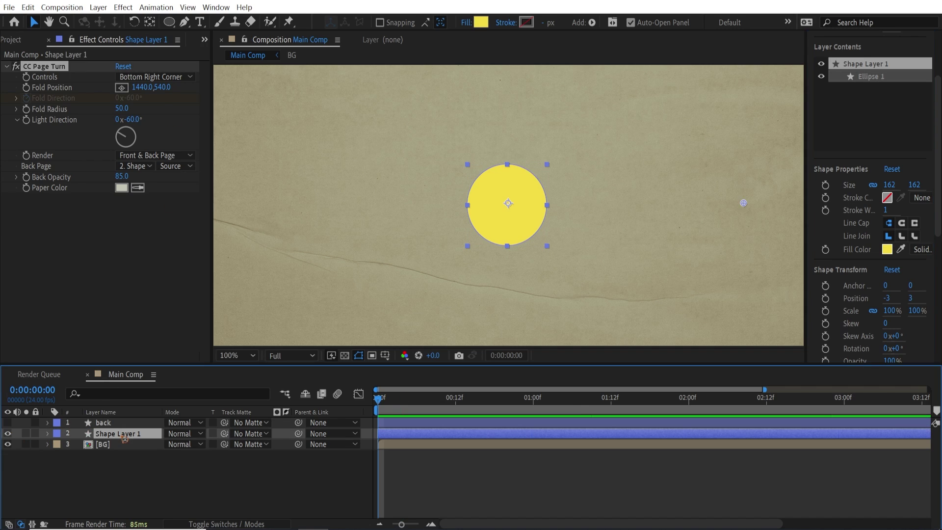
Rename the original layer Circle and switch CC Page Turn's controls to Classic UI
{"action": "left_click", "coordinate": [138, 435]}
{"action": "key", "text": "Return"}
{"action": "type", "text": "Circle"}
{"action": "key", "text": "Return"}
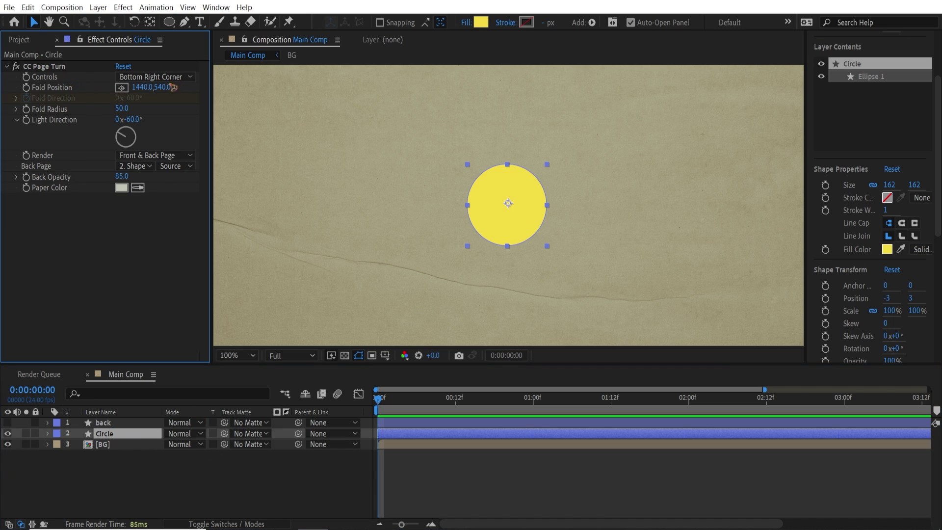
{"action": "left_click", "coordinate": [167, 77]}
{"action": "left_click", "coordinate": [167, 89]}
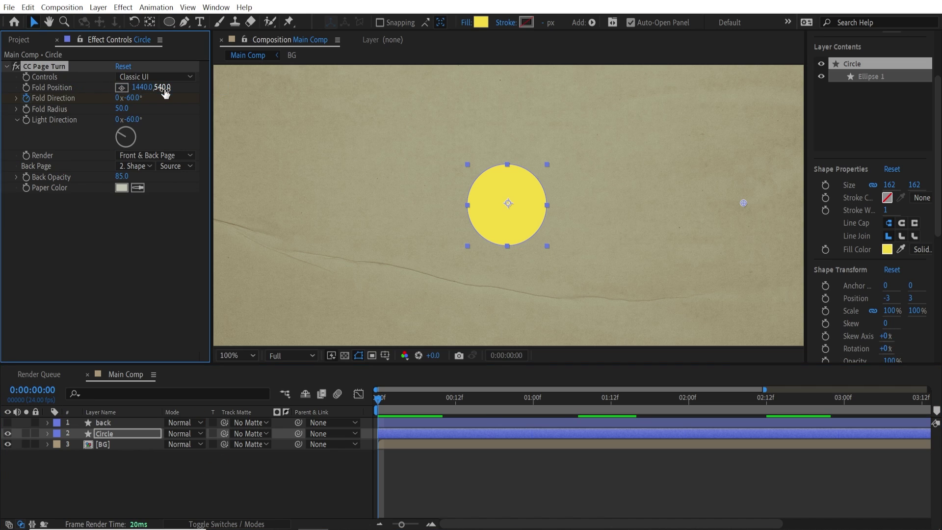
Keyframe Fold Position folding the circle upward, with Fold Direction set to 0°
{"action": "left_click", "coordinate": [27, 88]}
{"action": "left_click", "coordinate": [121, 87]}
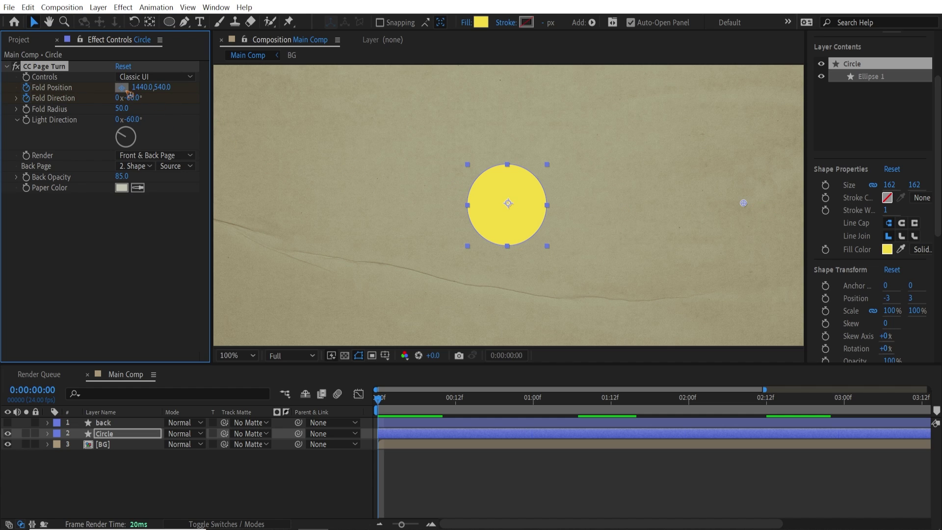
{"action": "left_click", "coordinate": [508, 203]}
{"action": "left_click", "coordinate": [27, 98]}
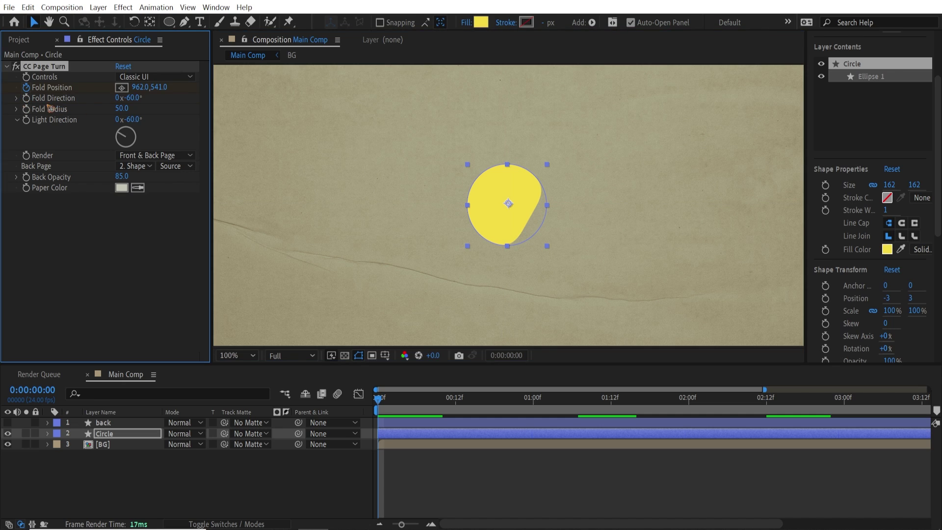
{"action": "double_click", "coordinate": [21, 99]}
{"action": "left_click", "coordinate": [386, 405]}
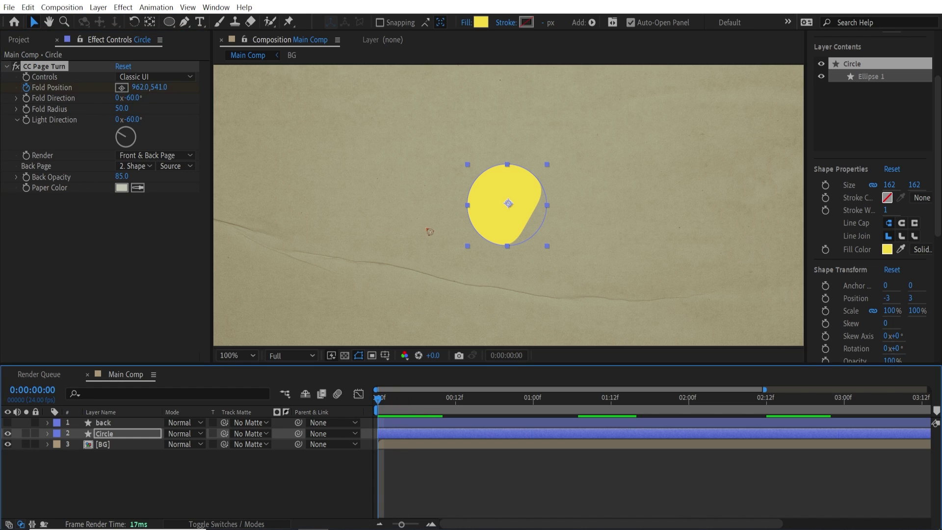
{"action": "left_click_drag", "start_coordinate": [511, 205], "coordinate": [507, 132]}
{"action": "left_click", "coordinate": [56, 101]}
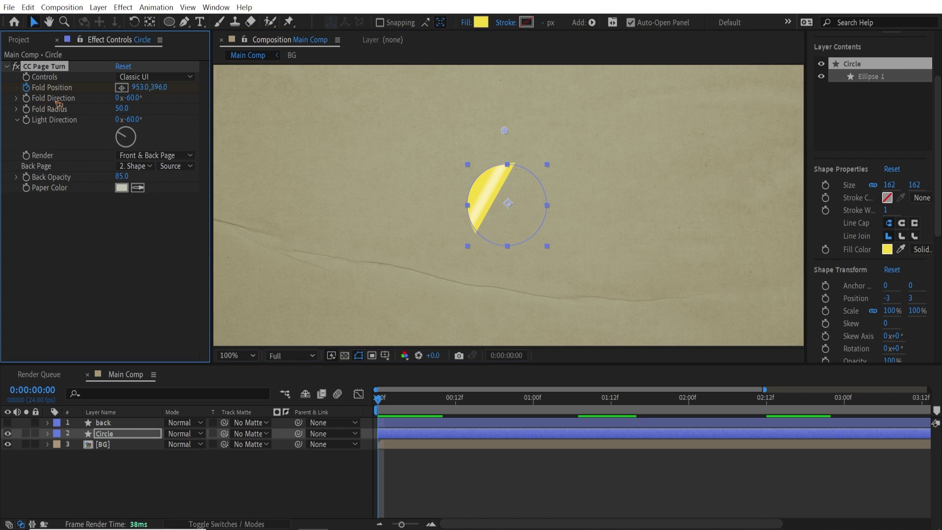
{"action": "left_click", "coordinate": [134, 98]}
{"action": "type", "text": "0"}
{"action": "key", "text": "Return"}
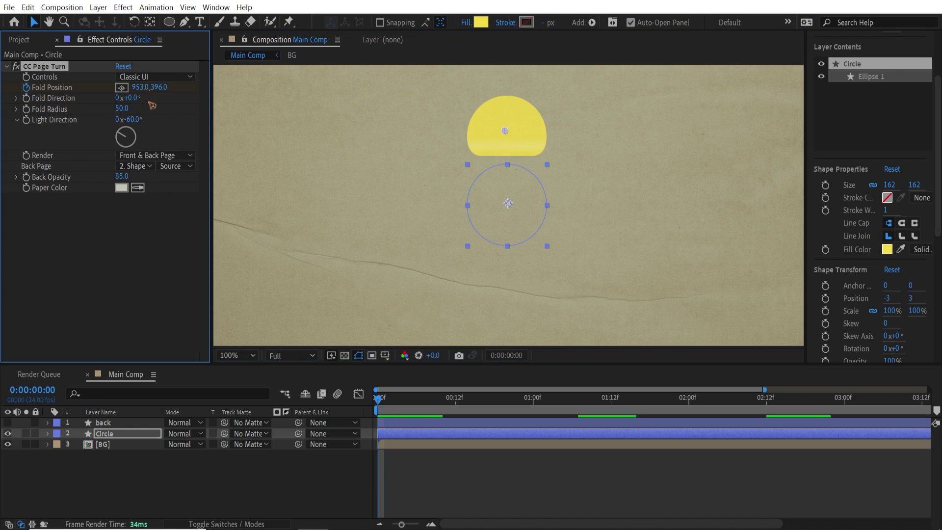
{"action": "left_click_drag", "start_coordinate": [158, 88], "coordinate": [155, 95]}
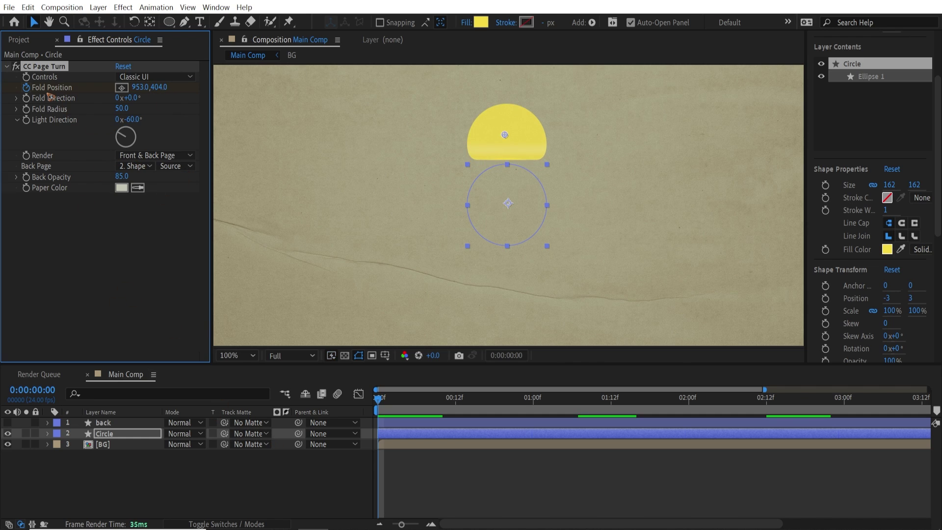
Keyframe the circle fully unfolded at frame 20 and preview the peel
{"action": "key", "text": "space"}
{"action": "key", "text": "space"}
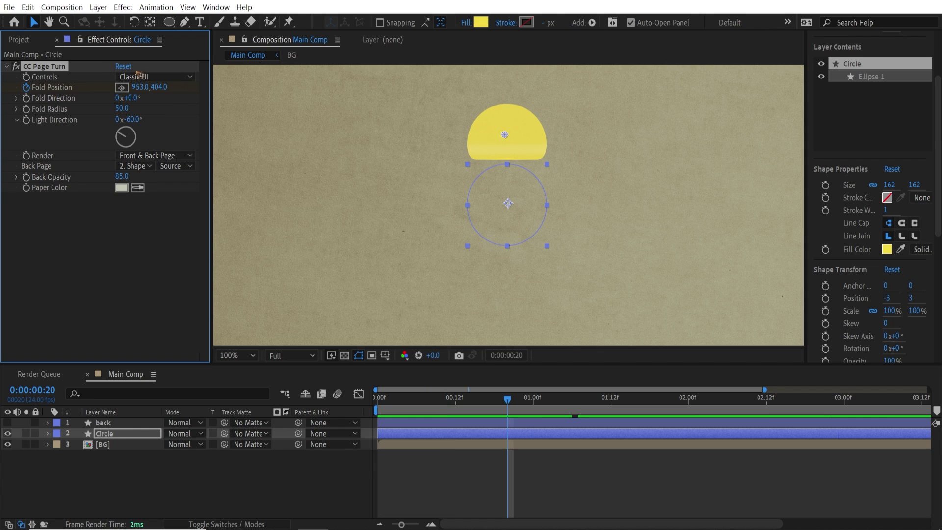
{"action": "left_click_drag", "start_coordinate": [505, 135], "coordinate": [515, 273]}
{"action": "left_click_drag", "start_coordinate": [503, 403], "coordinate": [298, 428]}
{"action": "key", "text": "space"}
{"action": "key", "text": "space"}
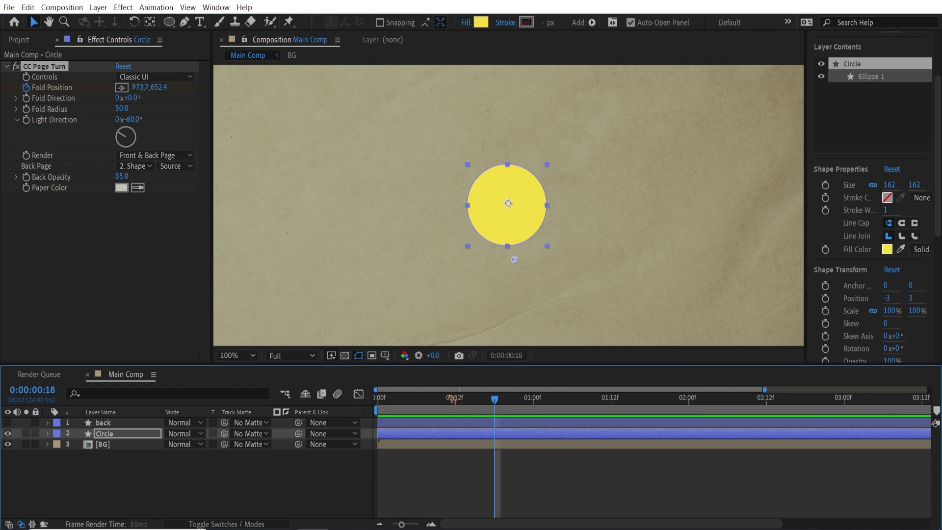
{"action": "left_click_drag", "start_coordinate": [452, 400], "coordinate": [438, 415]}
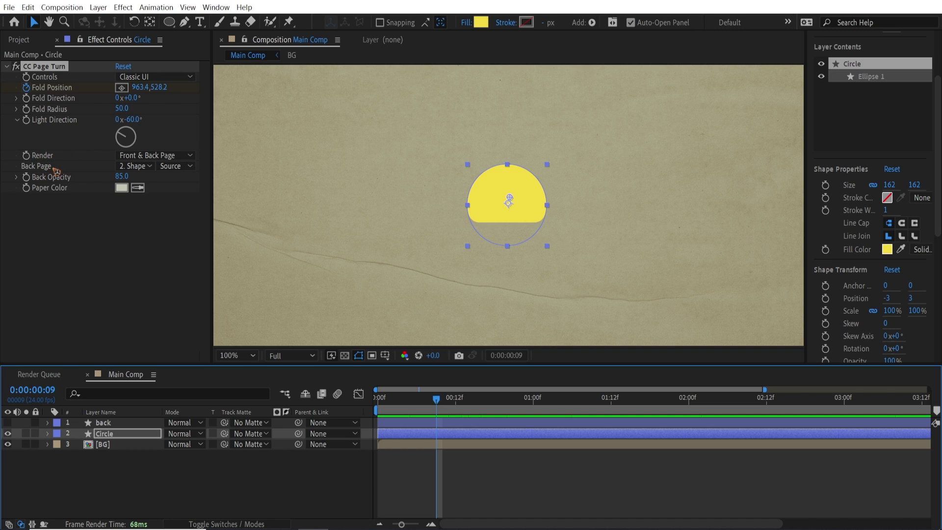
Set the Back Page layer to back and check the peel across frames
{"action": "left_click", "coordinate": [134, 166]}
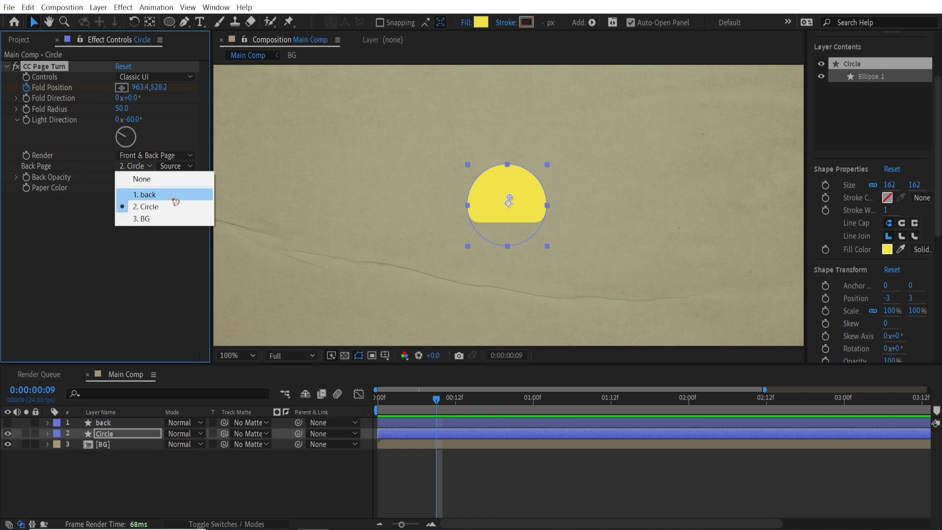
{"action": "left_click", "coordinate": [175, 196]}
{"action": "mouse_move", "coordinate": [434, 401]}
{"action": "left_mouse_down"}
{"action": "mouse_move", "coordinate": [399, 411]}
{"action": "mouse_move", "coordinate": [426, 410]}
{"action": "left_mouse_up"}
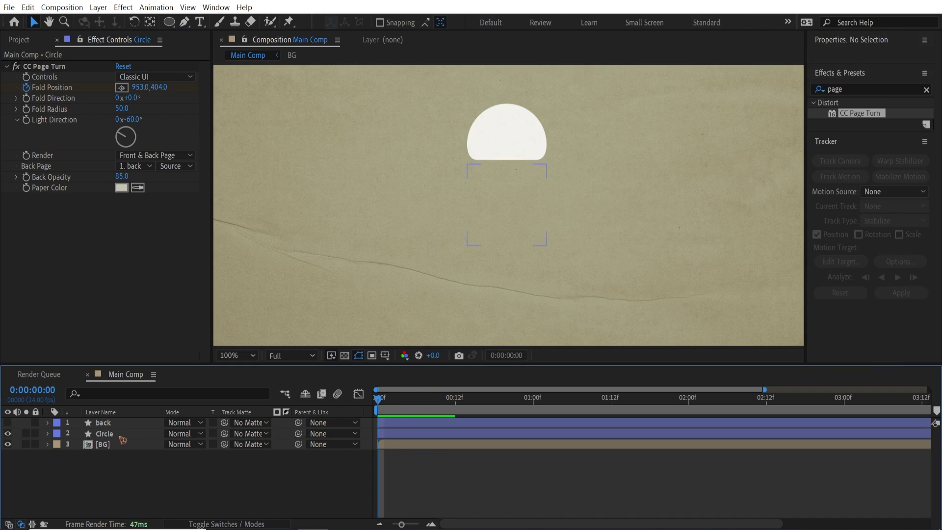
Duplicate Circle, delete the copy's page turn effect and rename it mask
{"action": "left_click", "coordinate": [123, 435]}
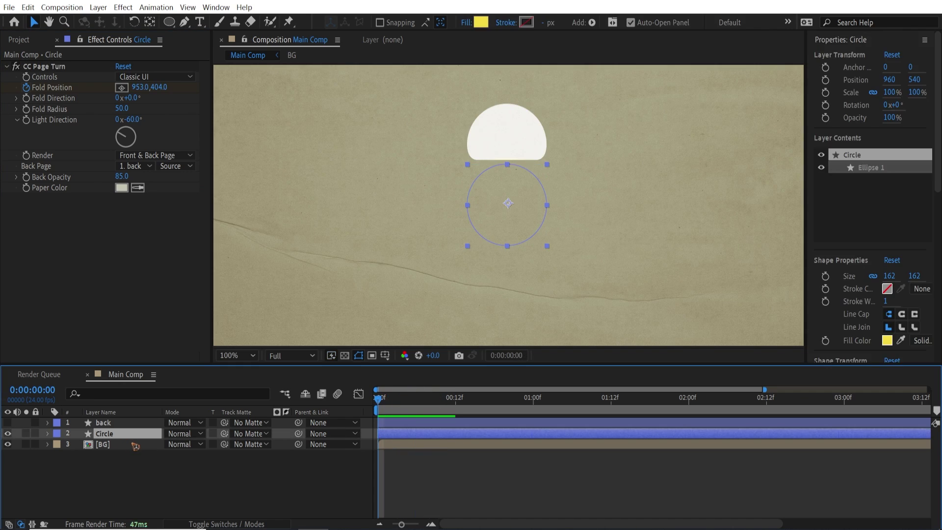
{"action": "key", "text": "ctrl+d"}
{"action": "left_click_drag", "start_coordinate": [396, 403], "coordinate": [469, 403]}
{"action": "left_click", "coordinate": [44, 66]}
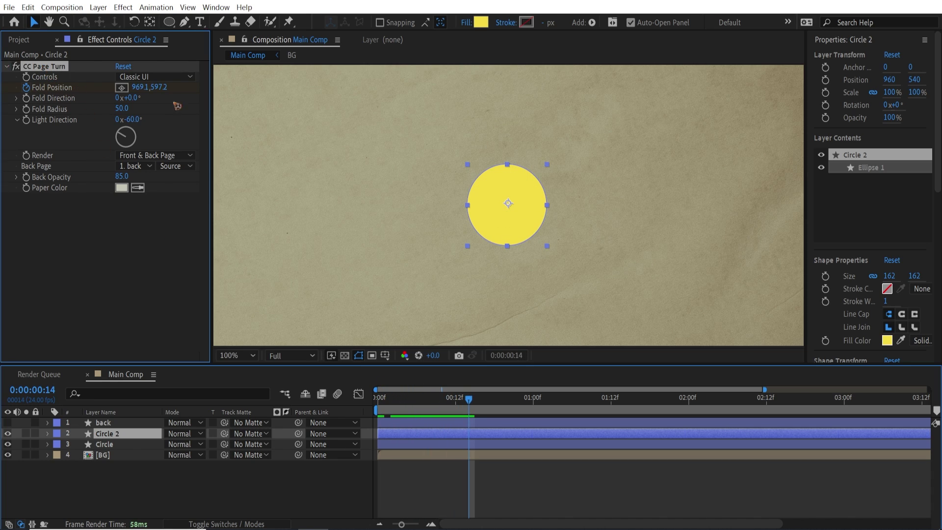
{"action": "key", "text": "Delete"}
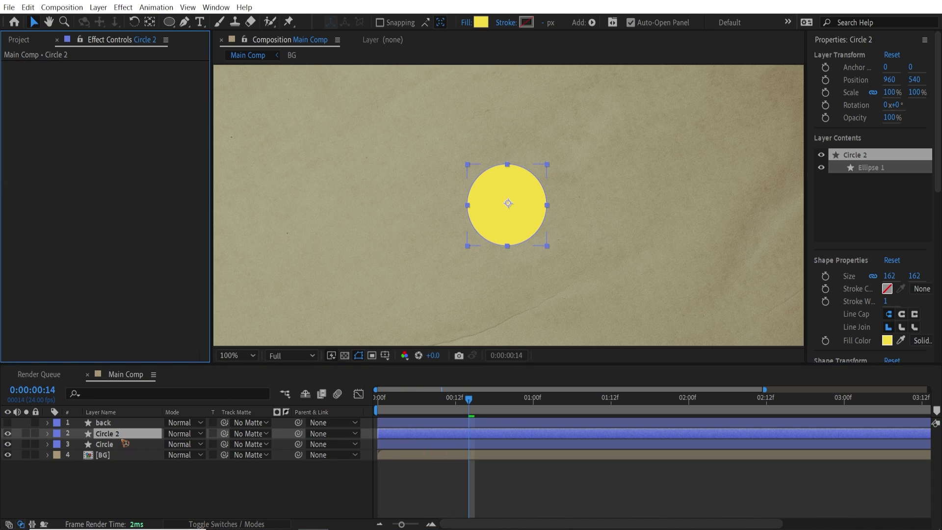
{"action": "key", "text": "Return"}
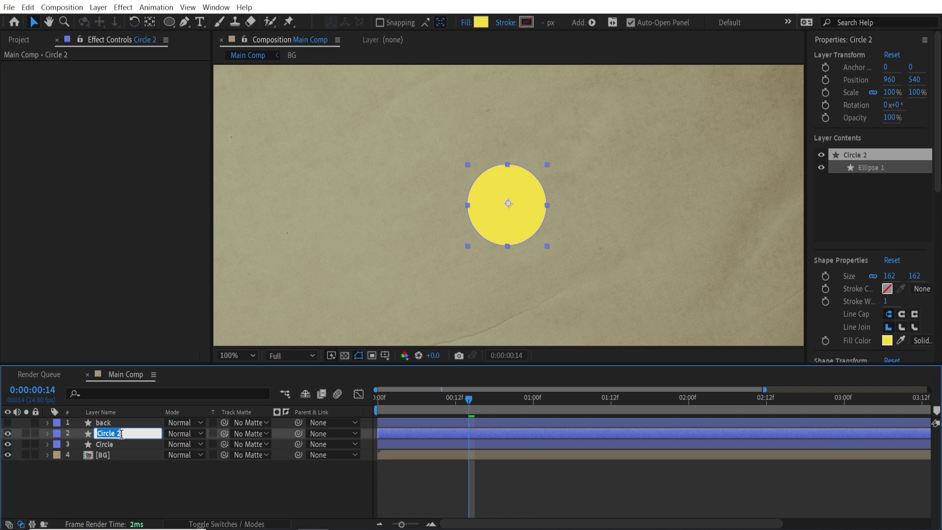
{"action": "type", "text": "mask"}
{"action": "key", "text": "Return"}
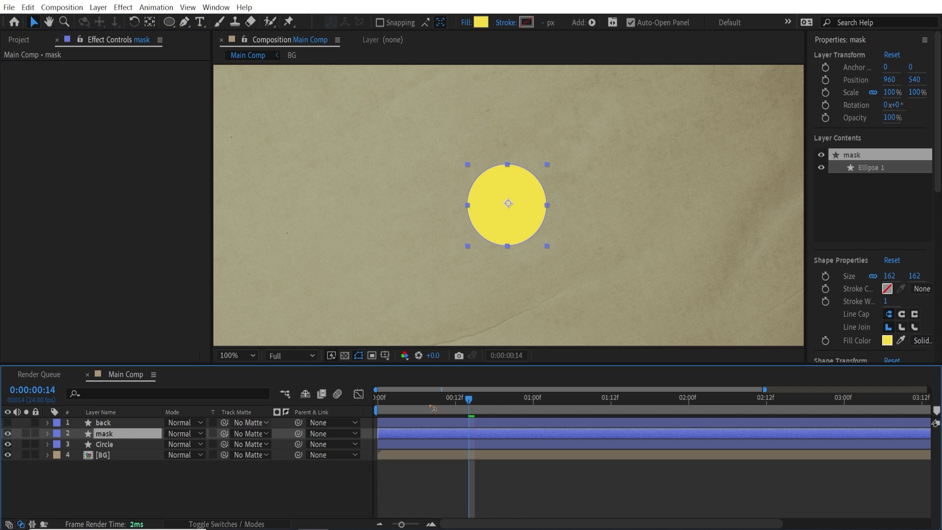
Set the mask layer as Circle's track matte and scrub to check the reveal
{"action": "left_click_drag", "start_coordinate": [469, 399], "coordinate": [391, 410]}
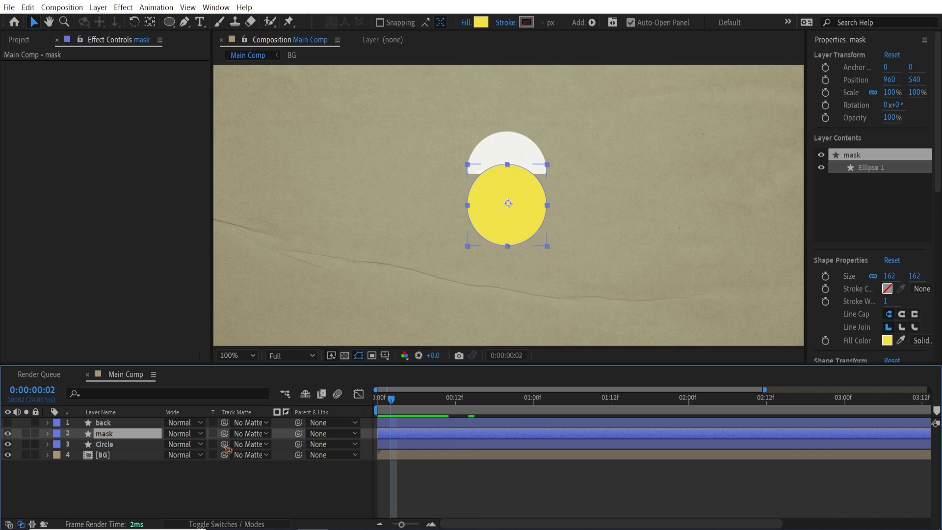
{"action": "left_click_drag", "start_coordinate": [224, 444], "coordinate": [140, 437]}
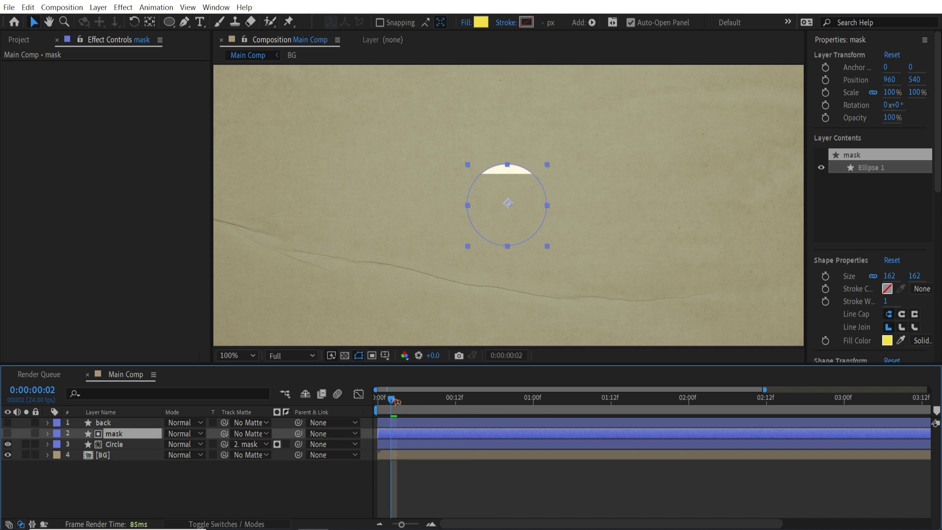
{"action": "left_click_drag", "start_coordinate": [395, 400], "coordinate": [456, 422]}
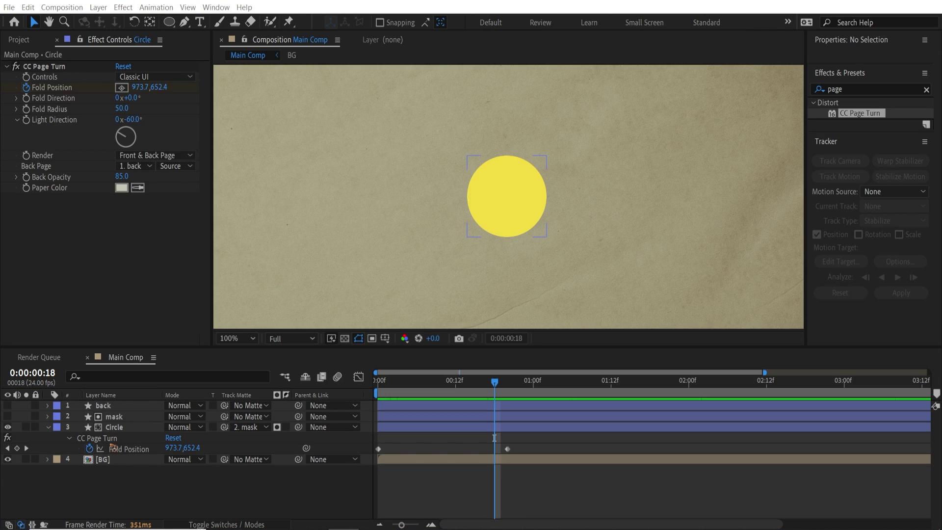
Add a posterizeTime(4) and wiggle(5,10) expression to the Circle's Fold Position
{"action": "left_click", "coordinate": [125, 430]}
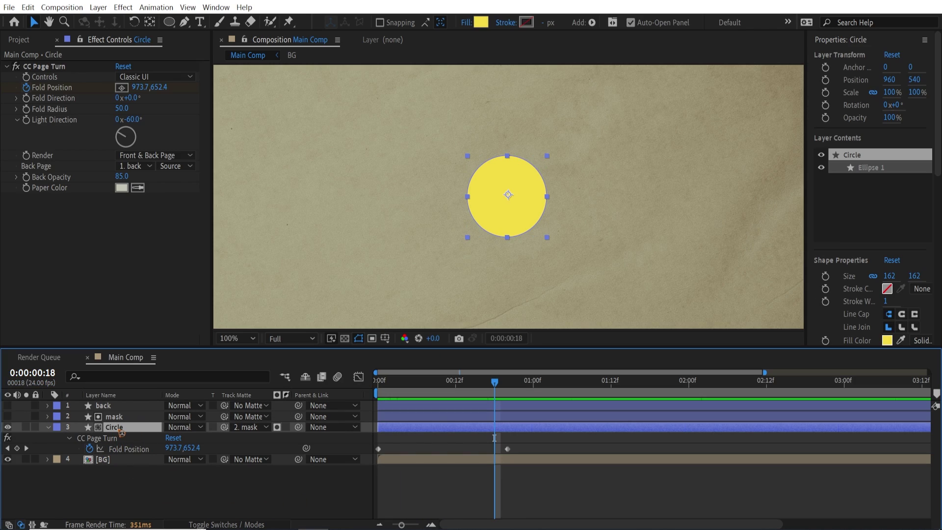
{"action": "key", "text": "u"}
{"action": "key", "text": "u"}
{"action": "key", "text": "u"}
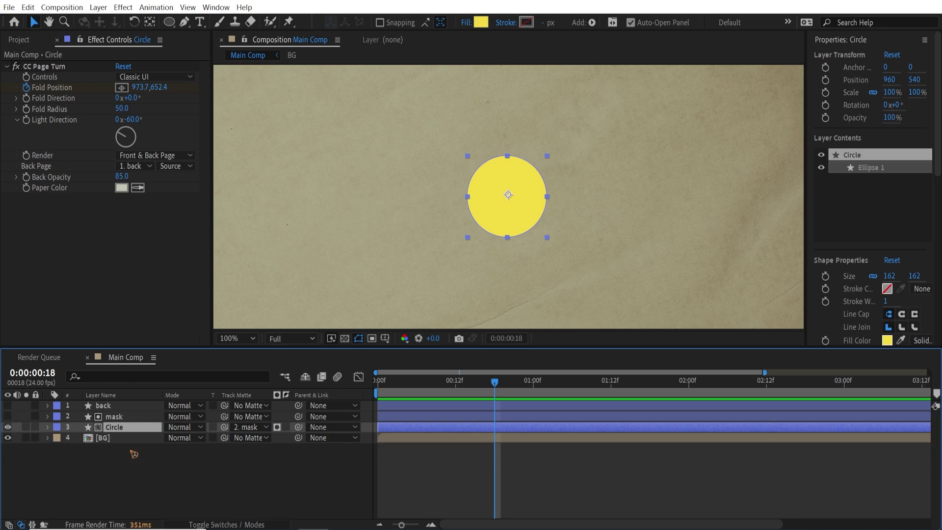
{"action": "key", "text": "u"}
{"action": "left_click", "coordinate": [134, 450]}
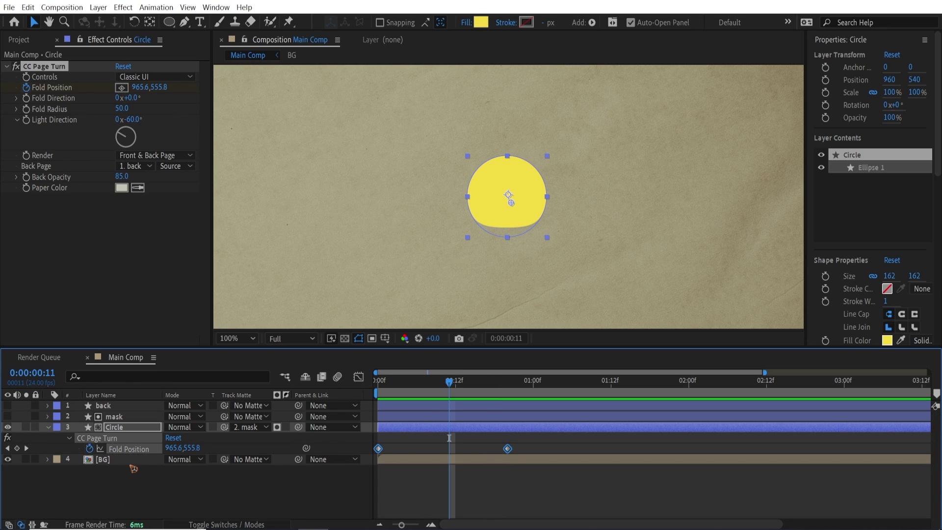
{"action": "left_click", "coordinate": [89, 448], "text": "alt"}
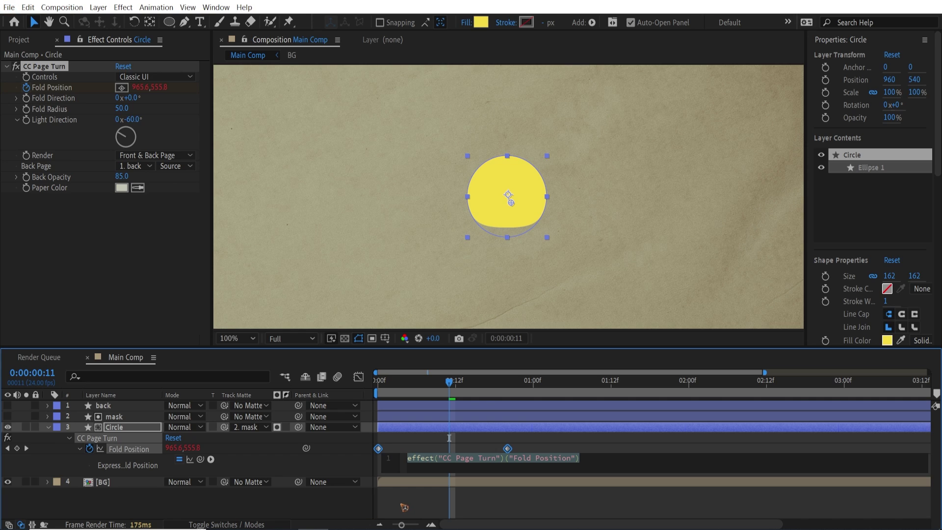
{"action": "type", "text": "poste"}
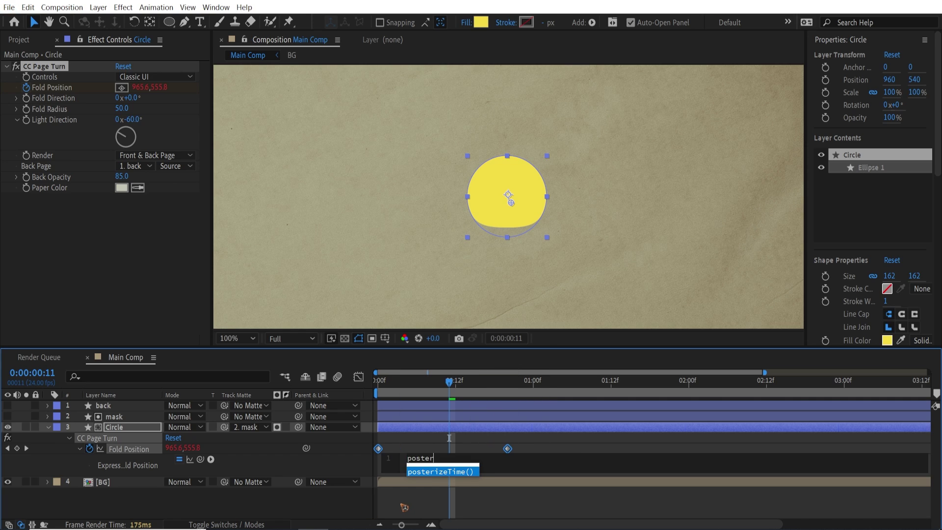
{"action": "type", "text": "r"}
{"action": "key", "text": "Return"}
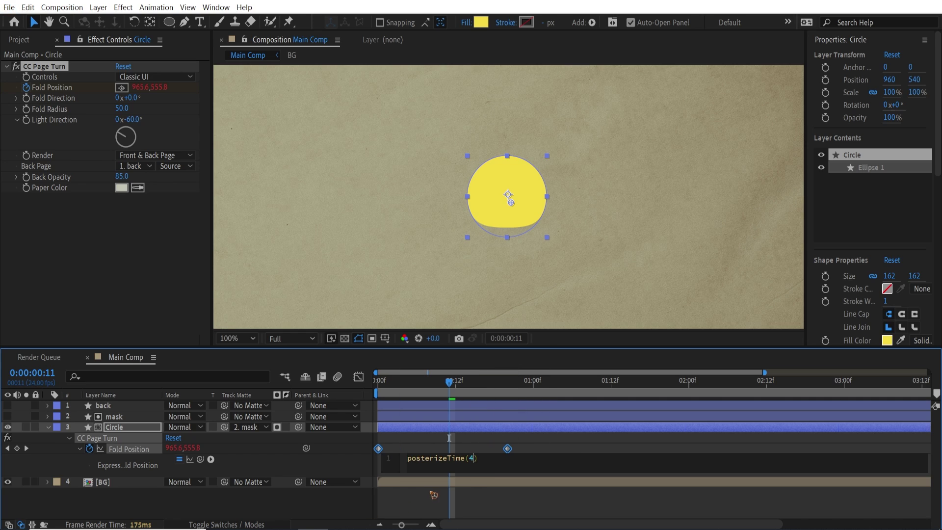
{"action": "type", "text": "4"}
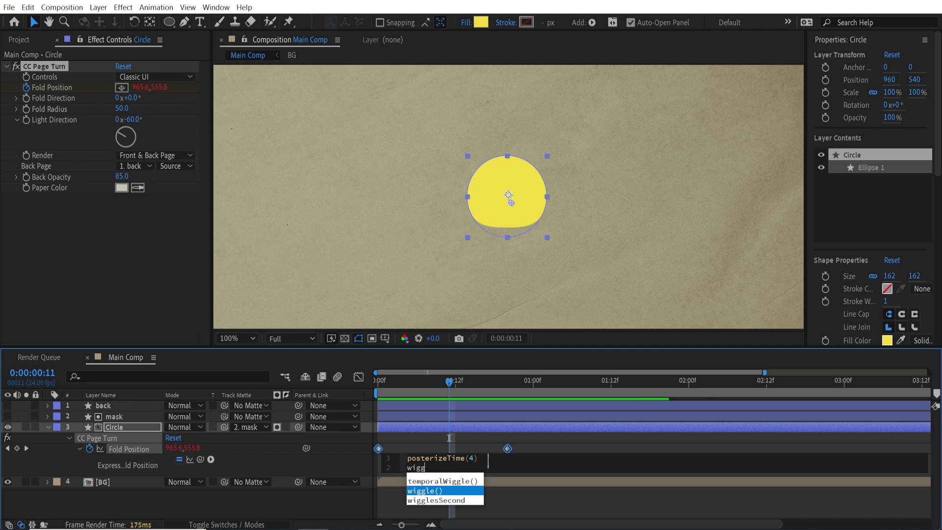
{"action": "key", "text": "Return"}
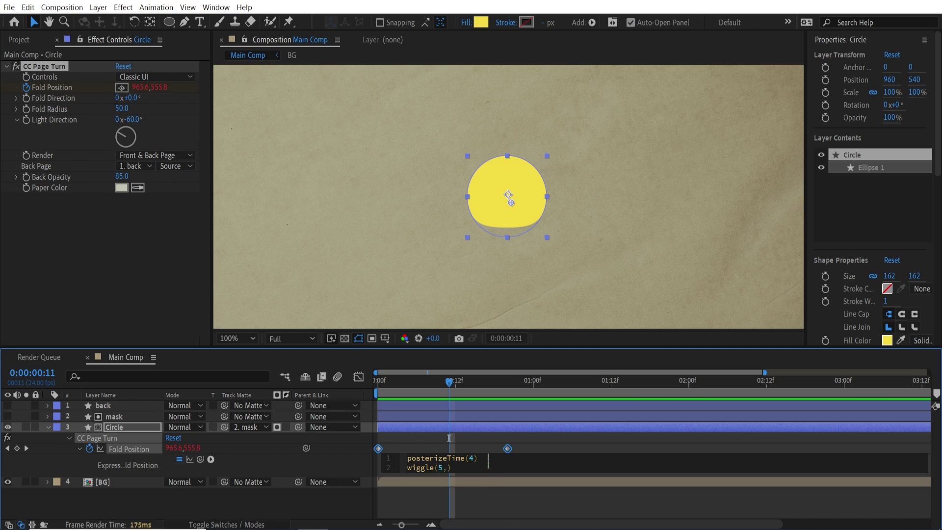
{"action": "left_click", "coordinate": [518, 514]}
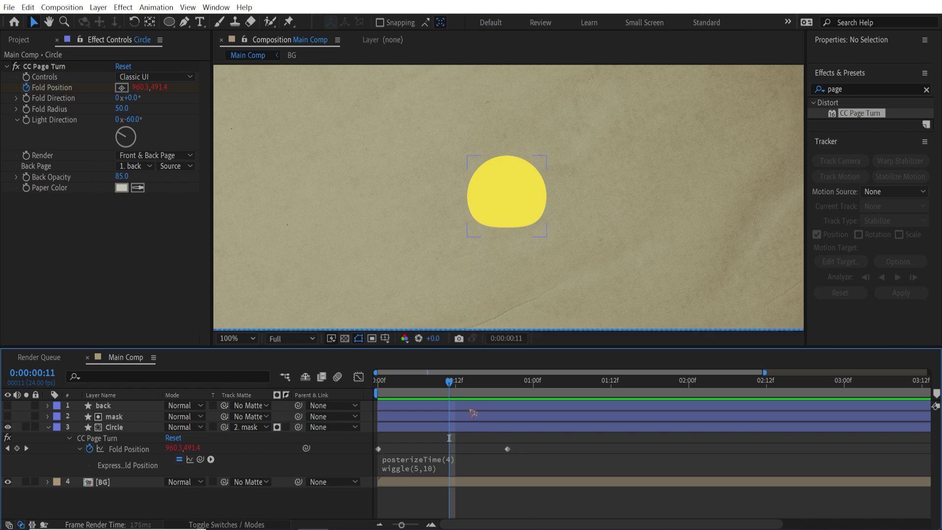
Preview the jittery fold, then change posterizeTime from 4 to 8
{"action": "left_click_drag", "start_coordinate": [425, 384], "coordinate": [377, 385]}
{"action": "key", "text": "space"}
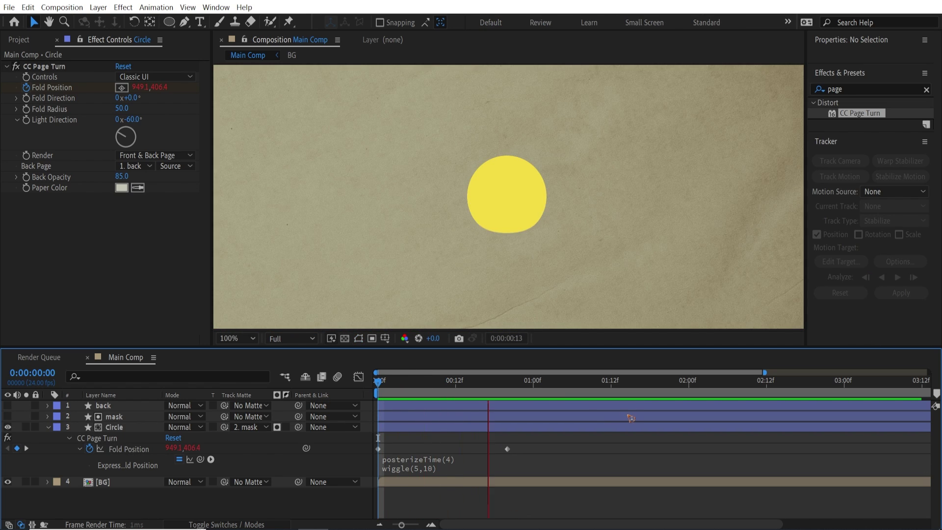
{"action": "left_click", "coordinate": [443, 382]}
{"action": "left_click", "coordinate": [455, 464]}
{"action": "left_click", "coordinate": [474, 460]}
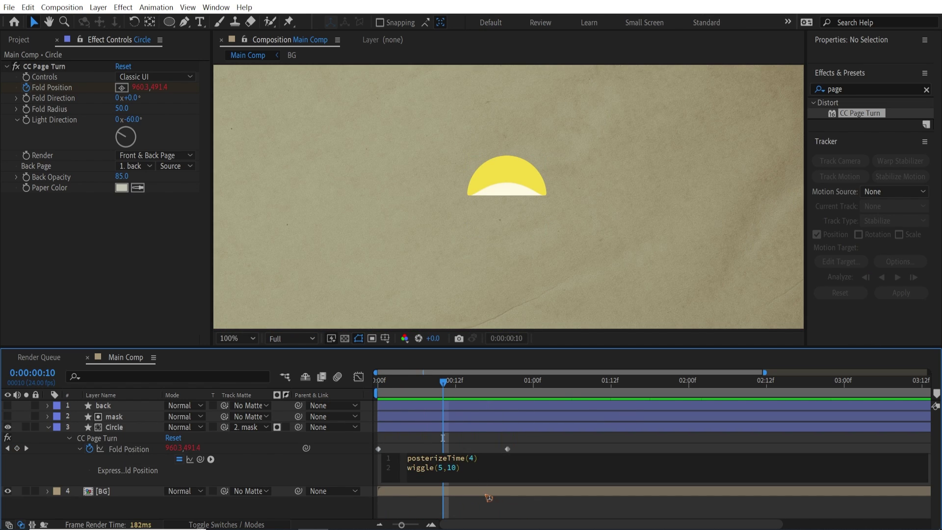
{"action": "type", "text": "8"}
{"action": "left_click", "coordinate": [488, 498]}
Preview the posterizeTime(8) jitter and check the fold at frames 6 and 13
{"action": "key", "text": "Home"}
{"action": "key", "text": "space"}
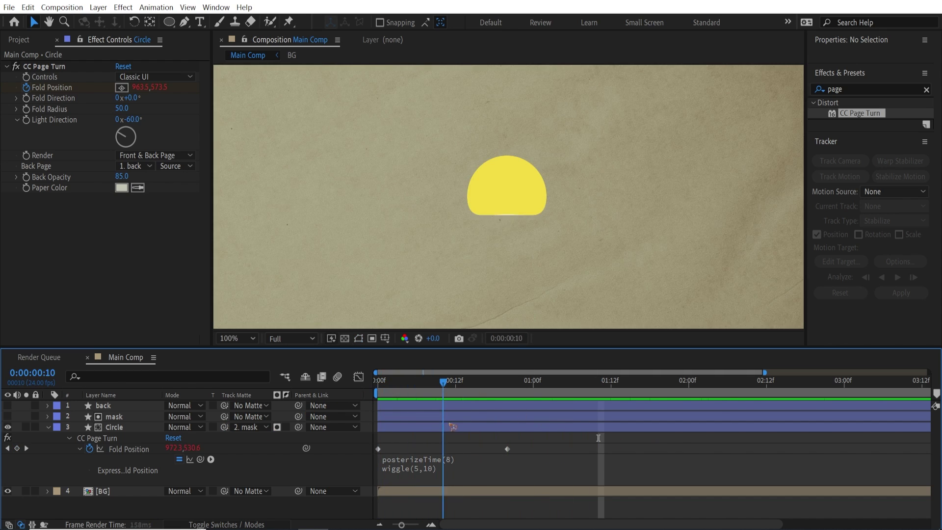
{"action": "key", "text": "space"}
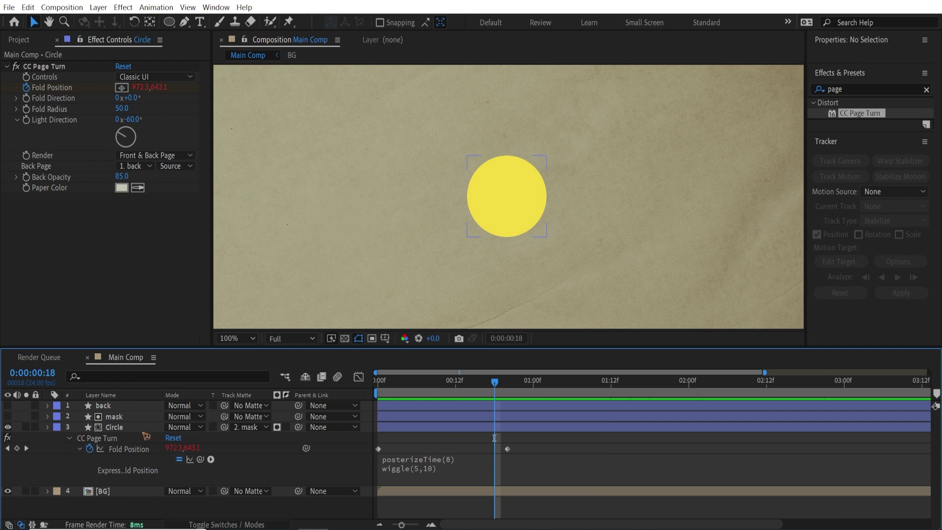
{"action": "left_click", "coordinate": [47, 427]}
{"action": "left_click", "coordinate": [417, 385]}
{"action": "left_click", "coordinate": [462, 382]}
{"action": "left_click", "coordinate": [122, 427]}
Pre-compose the back, mask and Circle layers into a composition named Elipse
{"action": "left_click", "coordinate": [120, 406], "text": "shift"}
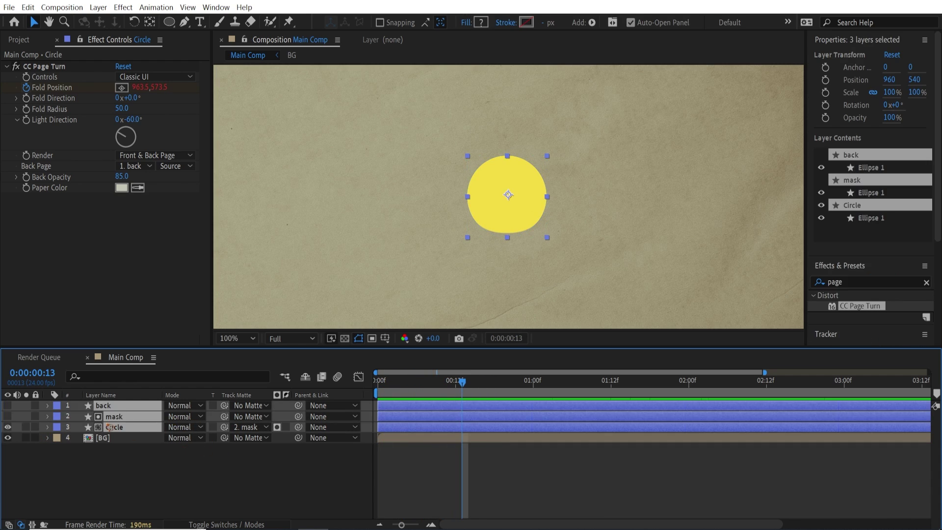
{"action": "right_click", "coordinate": [123, 431]}
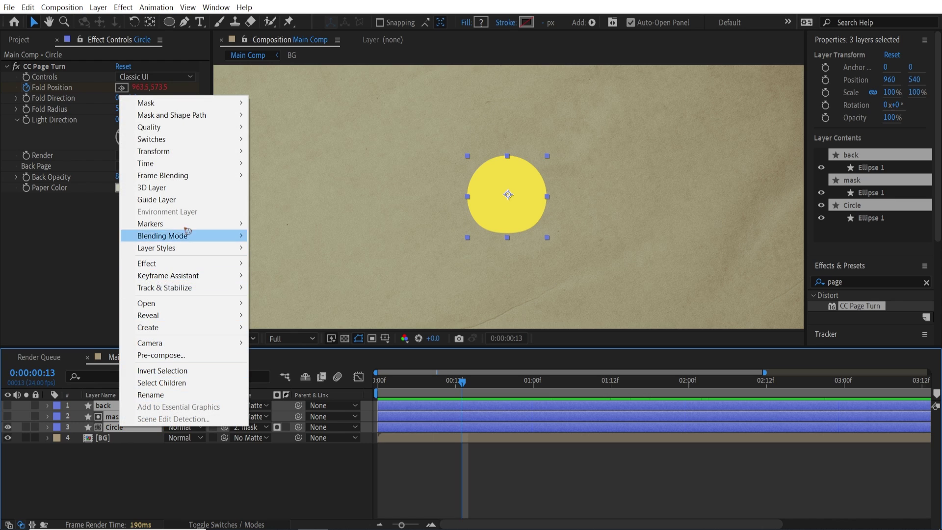
{"action": "left_click", "coordinate": [196, 356]}
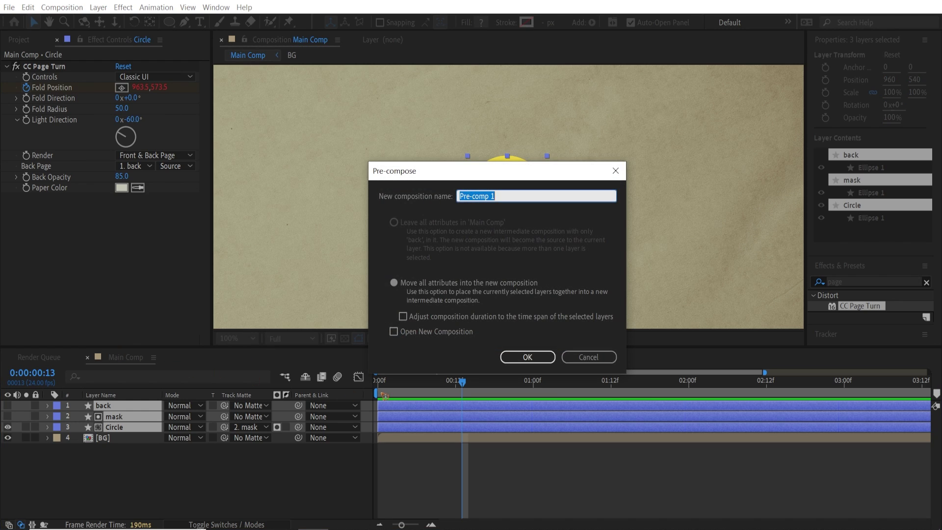
{"action": "type", "text": "Elipse"}
{"action": "key", "text": "Return"}
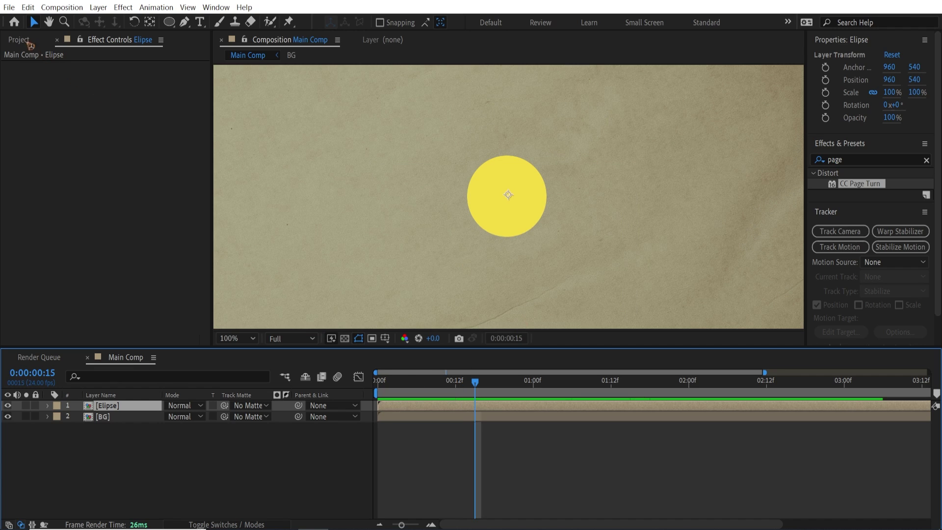
Duplicate the Elipse comp in the Project panel, rename it rectangle, and open it
{"action": "left_click", "coordinate": [20, 40]}
{"action": "left_click", "coordinate": [94, 287]}
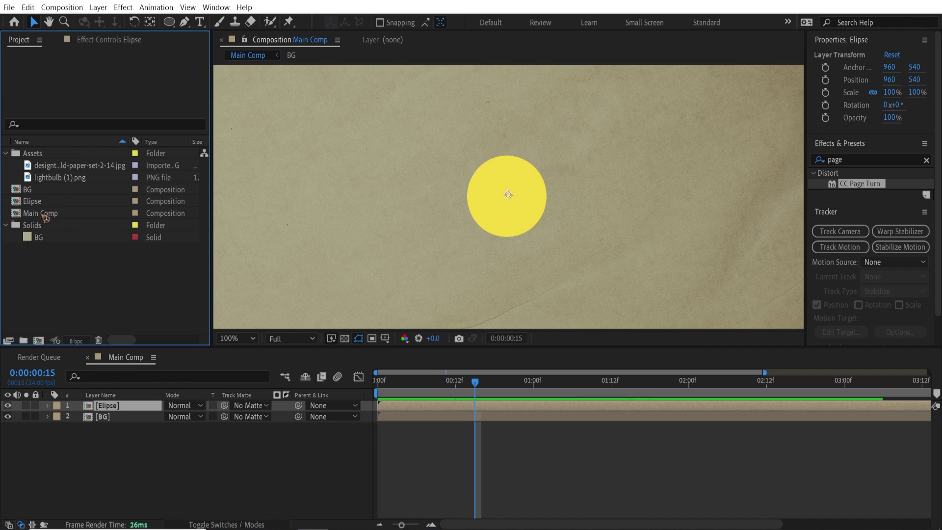
{"action": "left_click", "coordinate": [69, 202]}
{"action": "key", "text": "ctrl+d"}
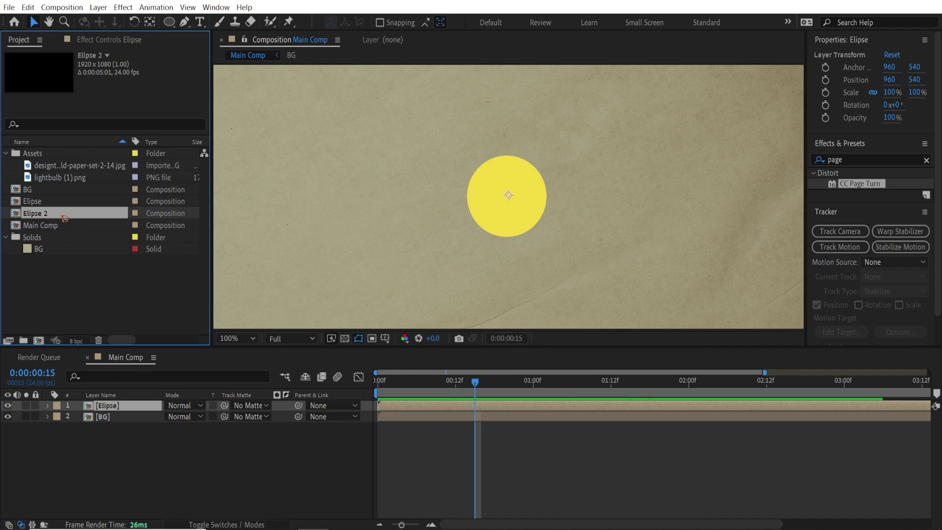
{"action": "key", "text": "Return"}
{"action": "type", "text": "rectangle"}
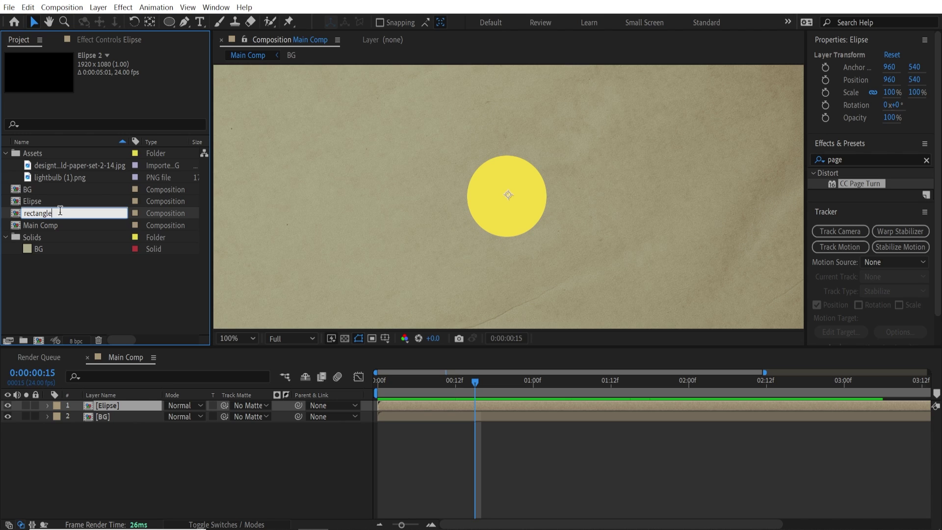
{"action": "key", "text": "Return"}
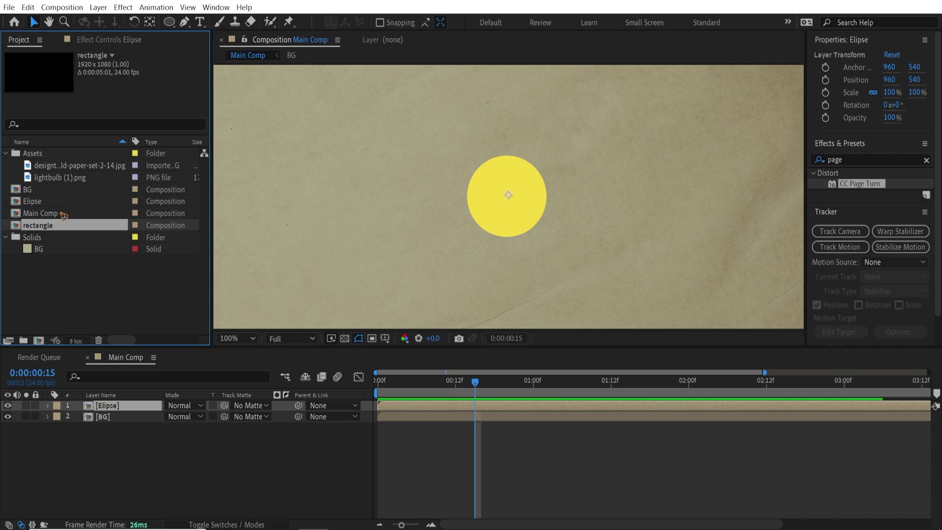
{"action": "double_click", "coordinate": [37, 227]}
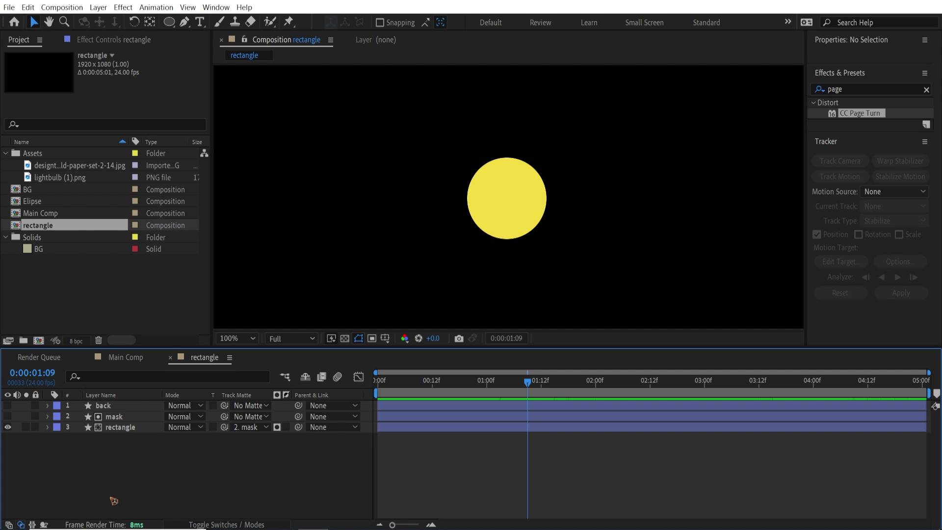
Replace the copied layers with a yellow-orange FFC64B rectangle drawn at the comp centre
{"action": "left_click_drag", "start_coordinate": [127, 485], "coordinate": [128, 398]}
{"action": "key", "text": "Delete"}
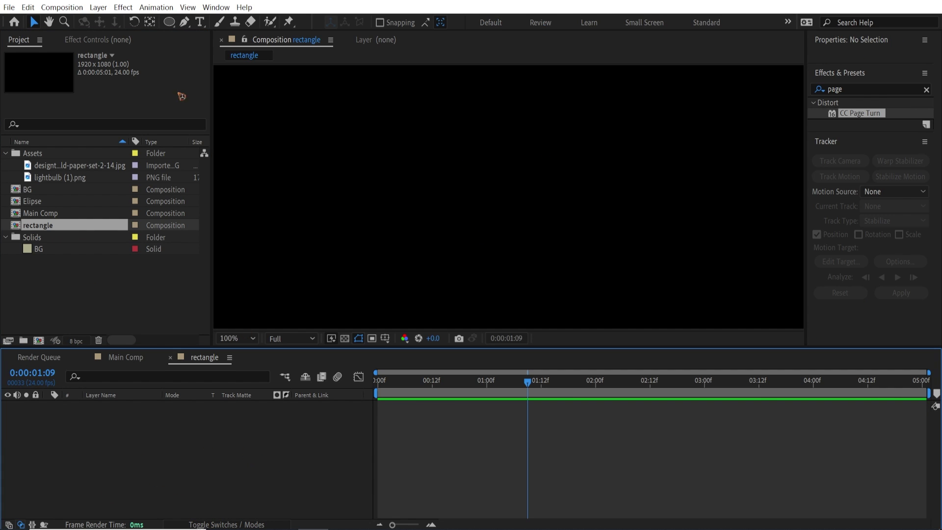
{"action": "left_click", "coordinate": [169, 22]}
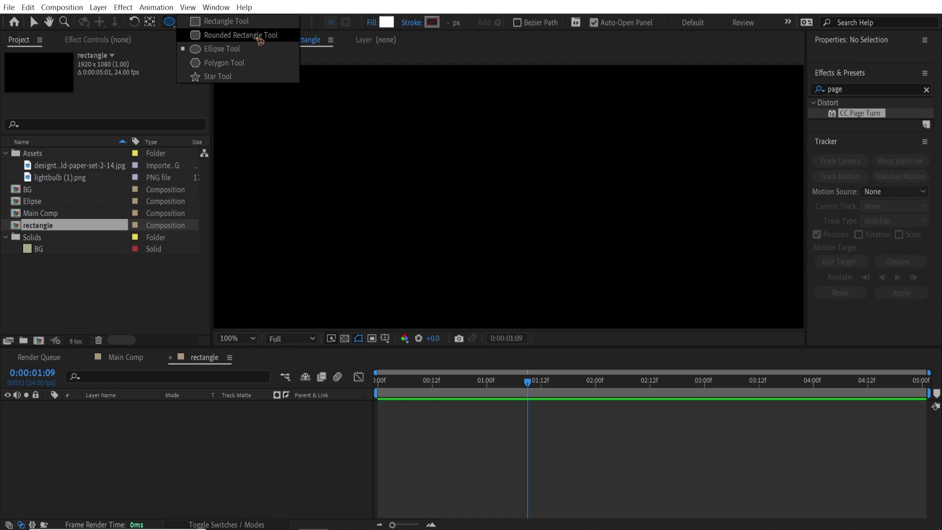
{"action": "left_click", "coordinate": [235, 23]}
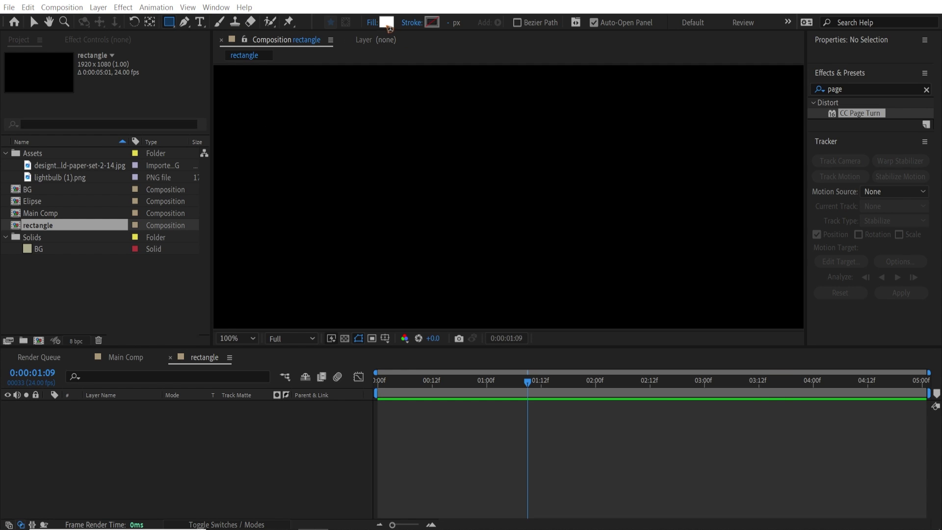
{"action": "left_click", "coordinate": [390, 27]}
{"action": "left_click", "coordinate": [652, 456]}
{"action": "mouse_move", "coordinate": [597, 367]}
{"action": "left_mouse_down"}
{"action": "mouse_move", "coordinate": [632, 311]}
{"action": "mouse_move", "coordinate": [583, 321]}
{"action": "mouse_move", "coordinate": [575, 310]}
{"action": "mouse_move", "coordinate": [590, 309]}
{"action": "left_mouse_up"}
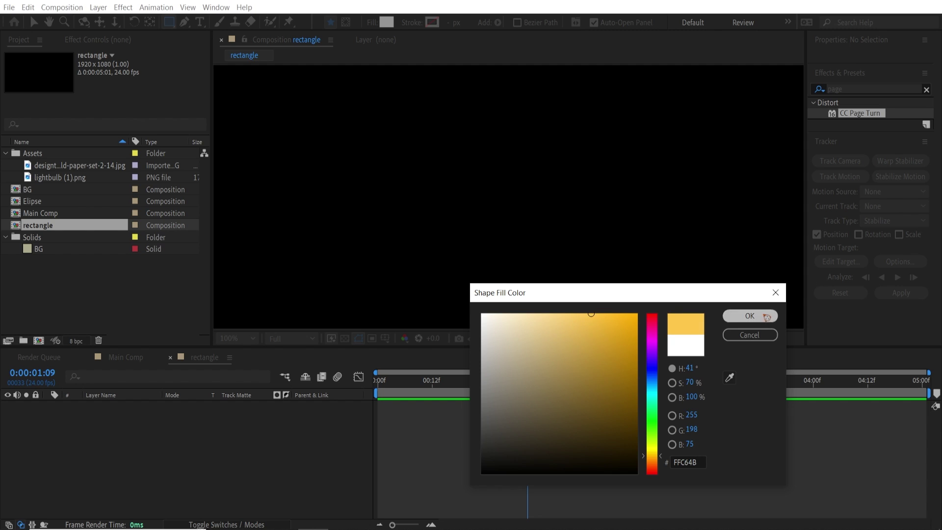
{"action": "left_click", "coordinate": [750, 316]}
{"action": "mouse_move", "coordinate": [487, 154]}
{"action": "left_mouse_down"}
{"action": "mouse_move", "coordinate": [532, 257]}
{"action": "mouse_move", "coordinate": [547, 254]}
{"action": "mouse_move", "coordinate": [534, 246]}
{"action": "mouse_move", "coordinate": [547, 227]}
{"action": "mouse_move", "coordinate": [539, 237]}
{"action": "left_mouse_up"}
Rename the rectangle's shape layer to rec
{"action": "left_click", "coordinate": [205, 455]}
{"action": "left_click", "coordinate": [115, 407]}
{"action": "key", "text": "Return"}
{"action": "type", "text": "rec"}
{"action": "key", "text": "Return"}
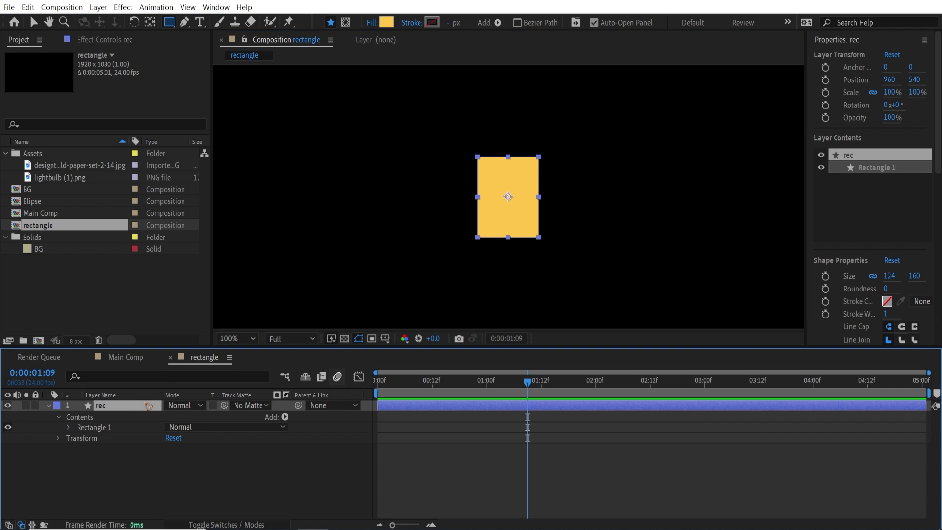
Duplicate rec as a layer named mask, hide mask, and reselect rec
{"action": "key", "text": "ctrl+d"}
{"action": "key", "text": "Return"}
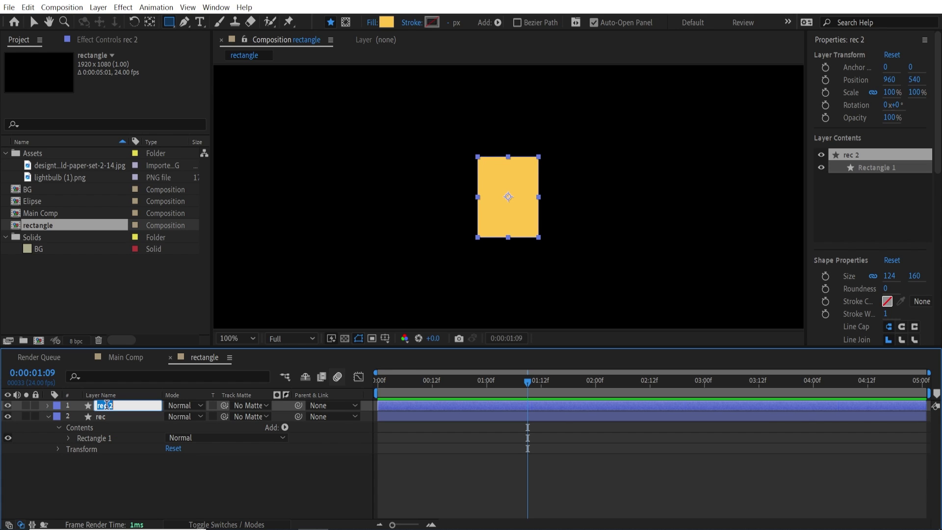
{"action": "type", "text": "mask"}
{"action": "key", "text": "Return"}
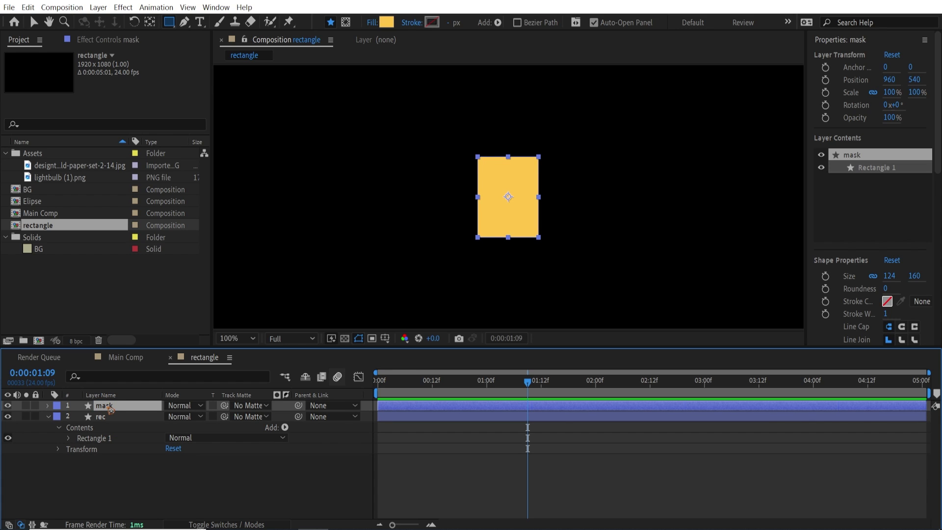
{"action": "left_click", "coordinate": [8, 406]}
{"action": "left_click", "coordinate": [103, 417]}
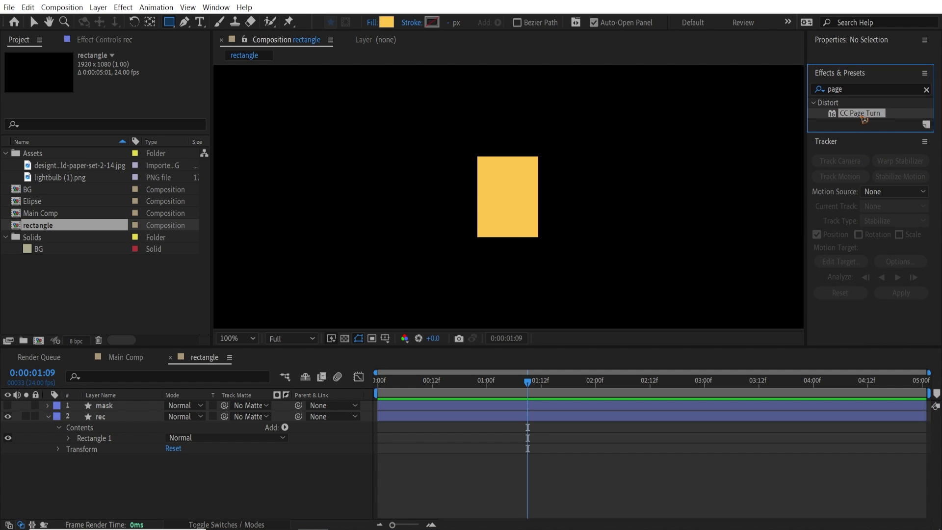
Apply CC Page Turn to rec with Classic UI controls and a 45° Fold Direction
{"action": "left_click_drag", "start_coordinate": [864, 118], "coordinate": [137, 416]}
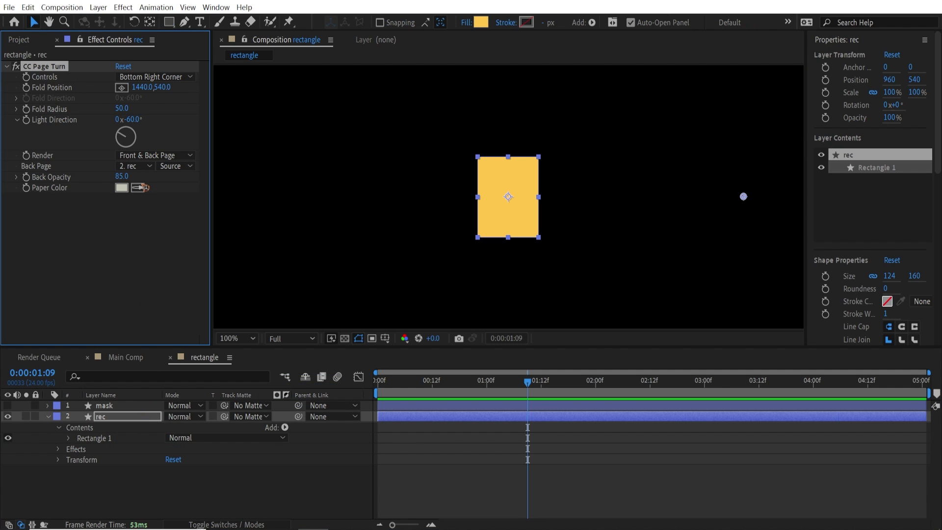
{"action": "left_click", "coordinate": [153, 77]}
{"action": "left_click", "coordinate": [186, 94]}
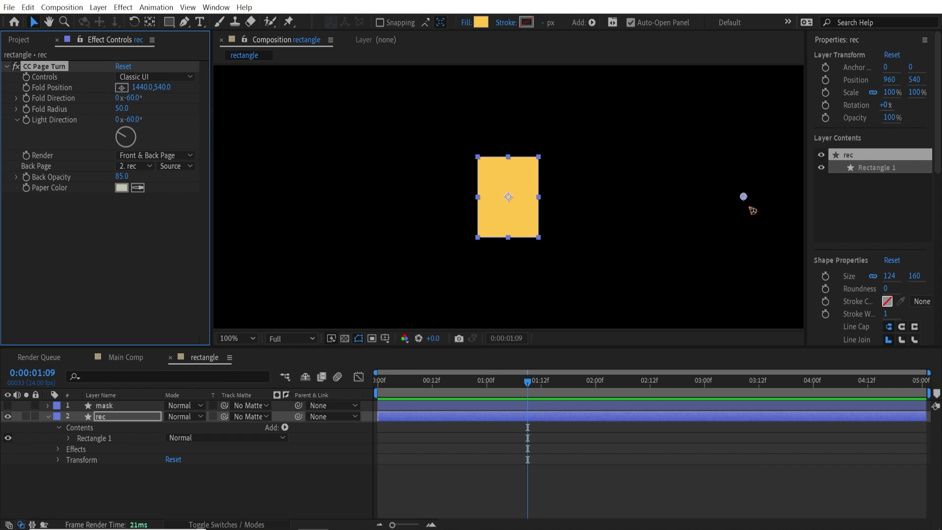
{"action": "left_click_drag", "start_coordinate": [745, 197], "coordinate": [516, 162]}
{"action": "left_click", "coordinate": [133, 99]}
{"action": "type", "text": "0"}
{"action": "key", "text": "Return"}
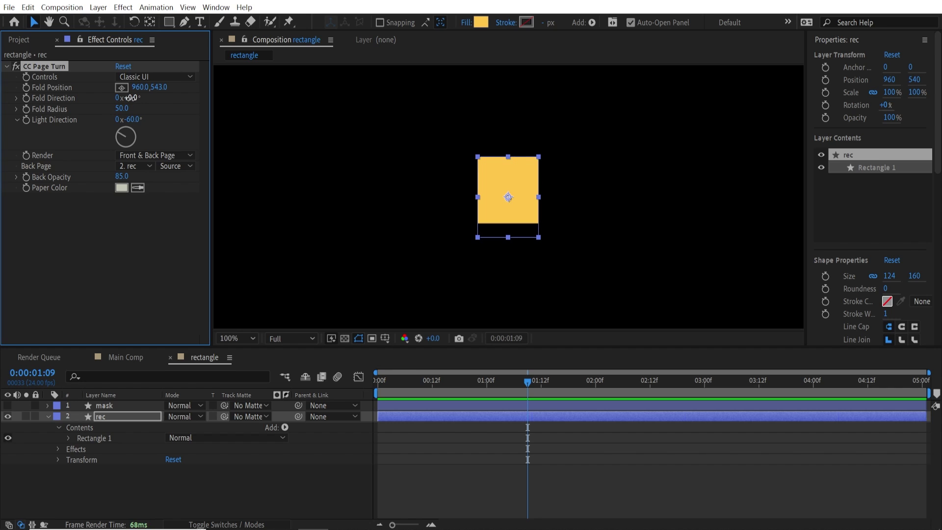
{"action": "left_click", "coordinate": [131, 98]}
{"action": "type", "text": "45"}
{"action": "key", "text": "Return"}
{"action": "left_click_drag", "start_coordinate": [508, 198], "coordinate": [563, 138]}
Keyframe Fold Position curled at frame 0 and flat at frame 20
{"action": "left_click_drag", "start_coordinate": [480, 384], "coordinate": [378, 384]}
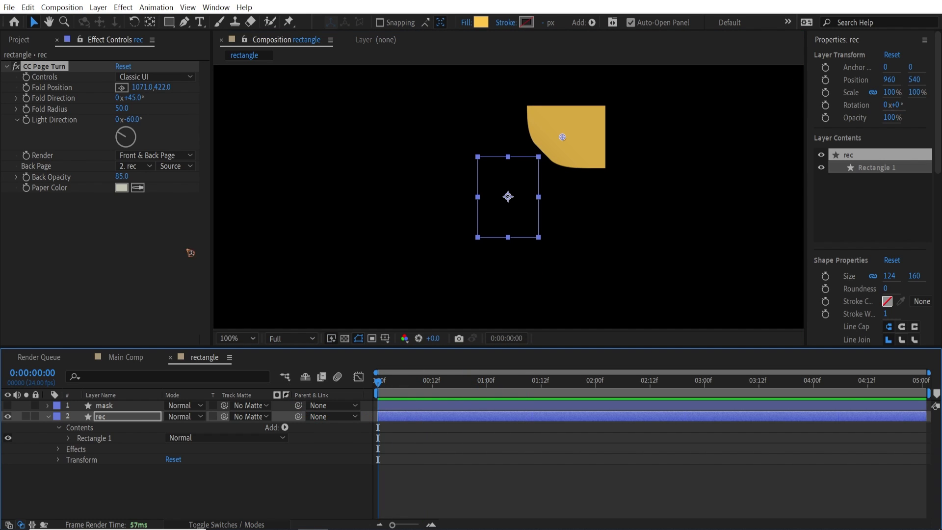
{"action": "left_click", "coordinate": [26, 88]}
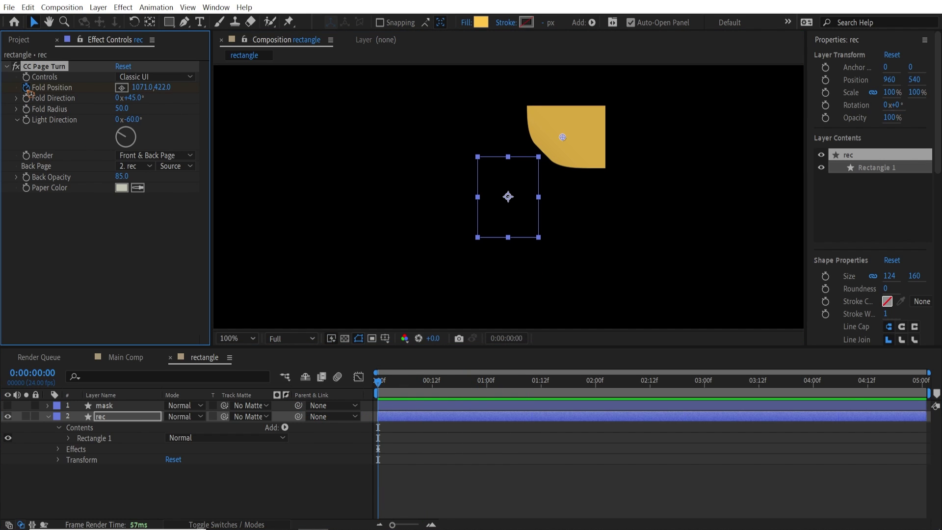
{"action": "key", "text": "shift+Page_Down"}
{"action": "key", "text": "shift+Page_Down"}
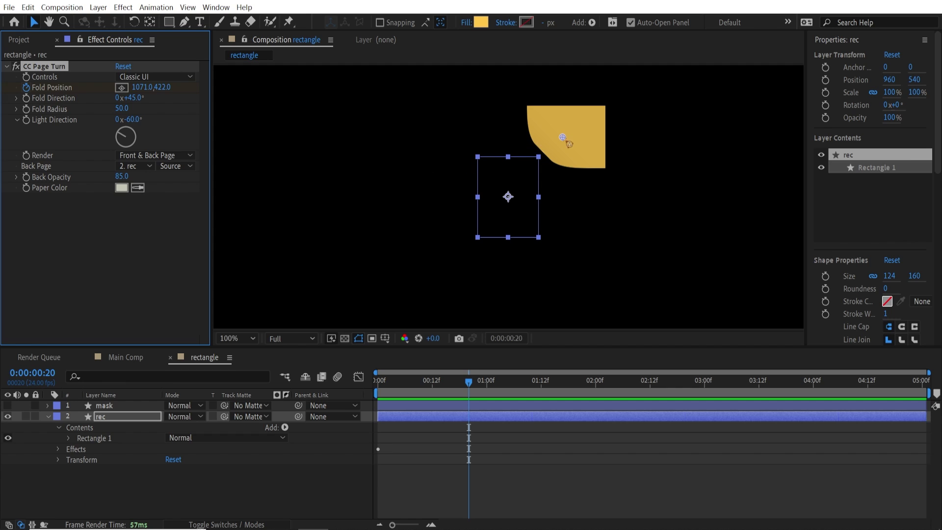
{"action": "left_click_drag", "start_coordinate": [563, 138], "coordinate": [452, 235]}
Duplicate the mask layer as back with a white FFFFFF fill
{"action": "key", "text": "Page_Down"}
{"action": "left_click", "coordinate": [118, 407]}
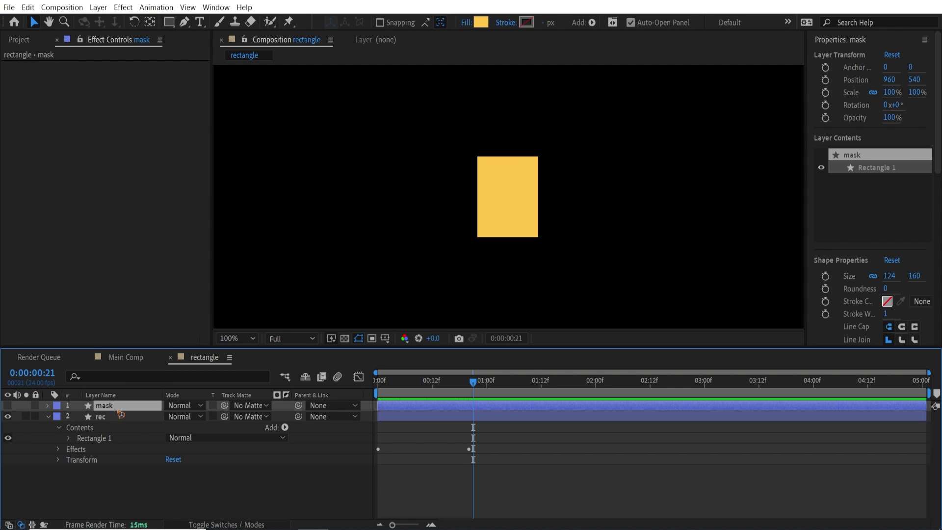
{"action": "key", "text": "ctrl+d"}
{"action": "key", "text": "Return"}
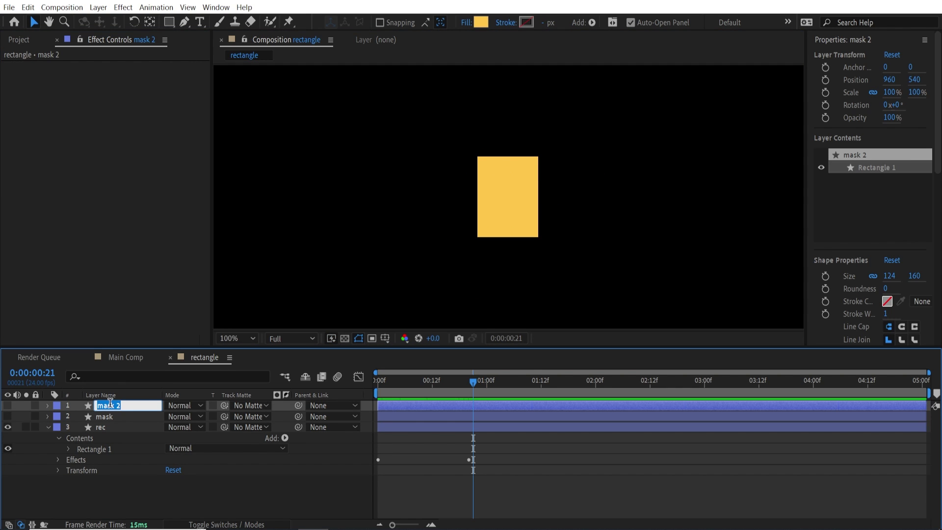
{"action": "type", "text": "back"}
{"action": "key", "text": "Return"}
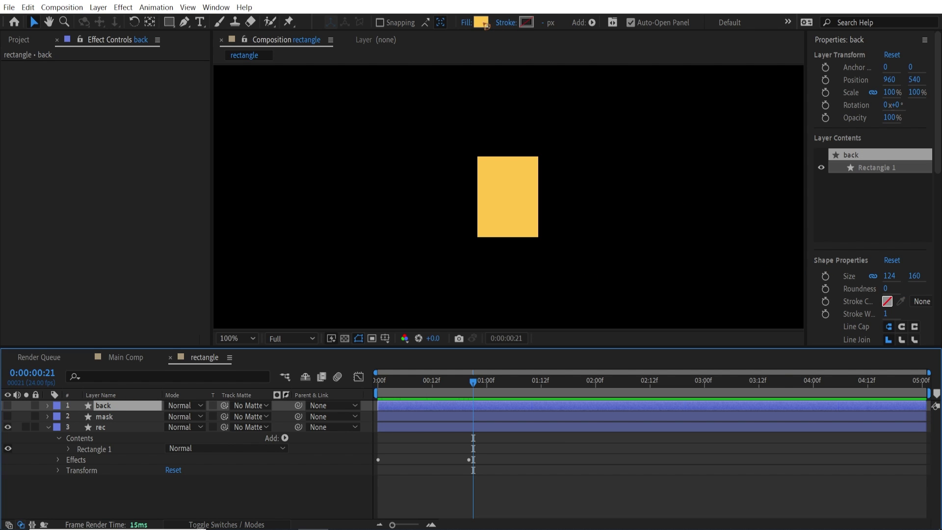
{"action": "left_click", "coordinate": [481, 23]}
{"action": "type", "text": "FFFFFF"}
{"action": "left_click", "coordinate": [750, 317]}
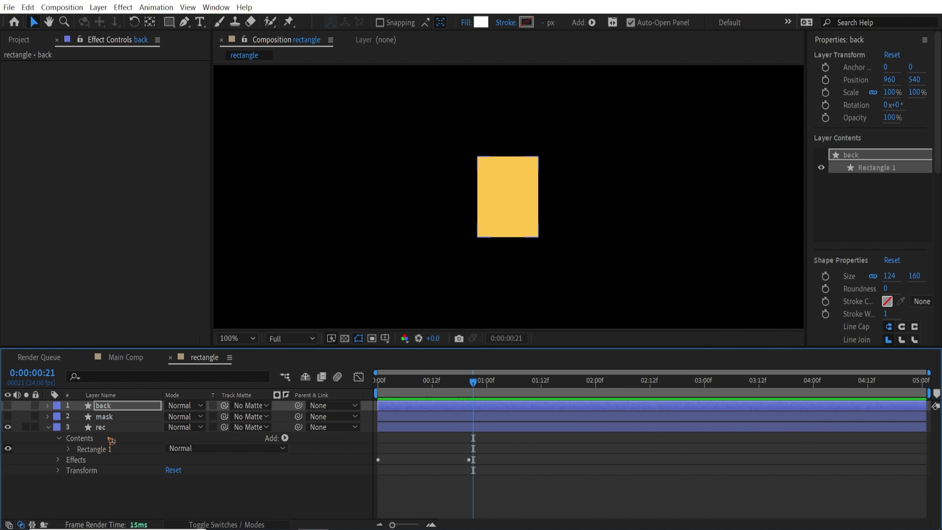
Set rec's CC Page Turn Back Page to the back layer and scrub the fold
{"action": "left_click", "coordinate": [106, 427]}
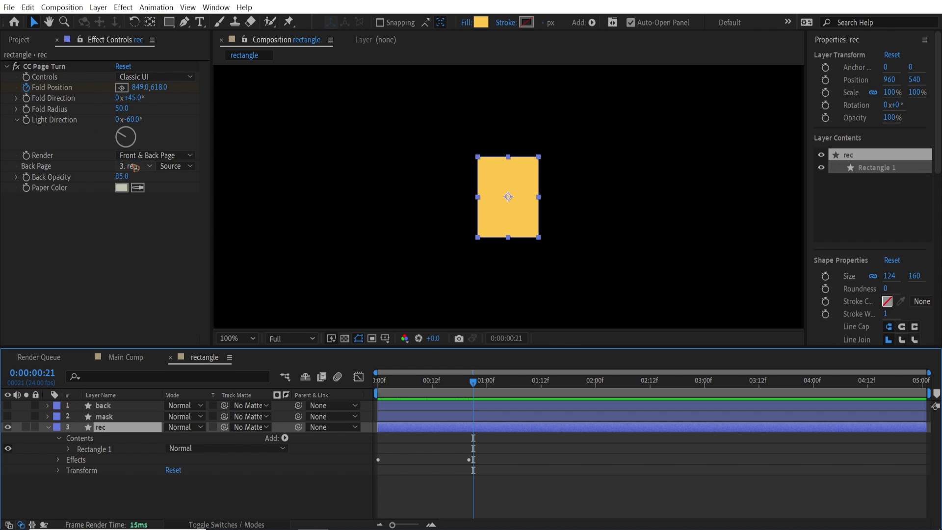
{"action": "left_click", "coordinate": [133, 170]}
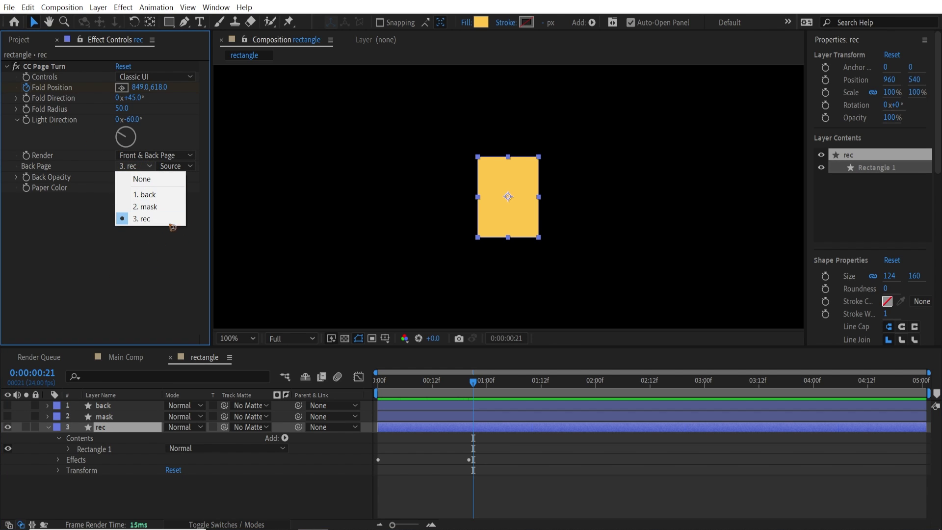
{"action": "left_click", "coordinate": [140, 194]}
{"action": "mouse_move", "coordinate": [421, 395]}
{"action": "left_mouse_down"}
{"action": "mouse_move", "coordinate": [387, 395]}
{"action": "mouse_move", "coordinate": [423, 396]}
{"action": "left_mouse_up"}
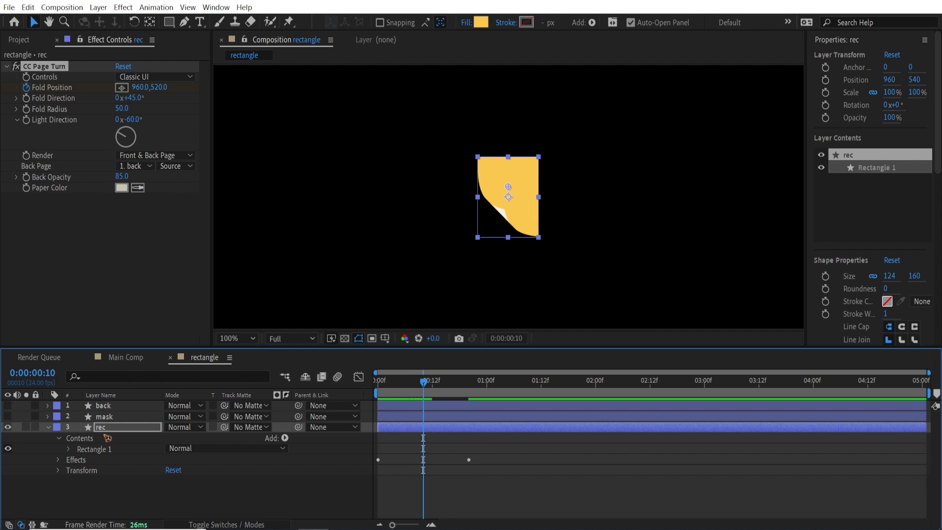
Add a posterizeTime(8) and wiggle expression to rec's Fold Position and preview it
{"action": "left_click", "coordinate": [112, 429]}
{"action": "key", "text": "u"}
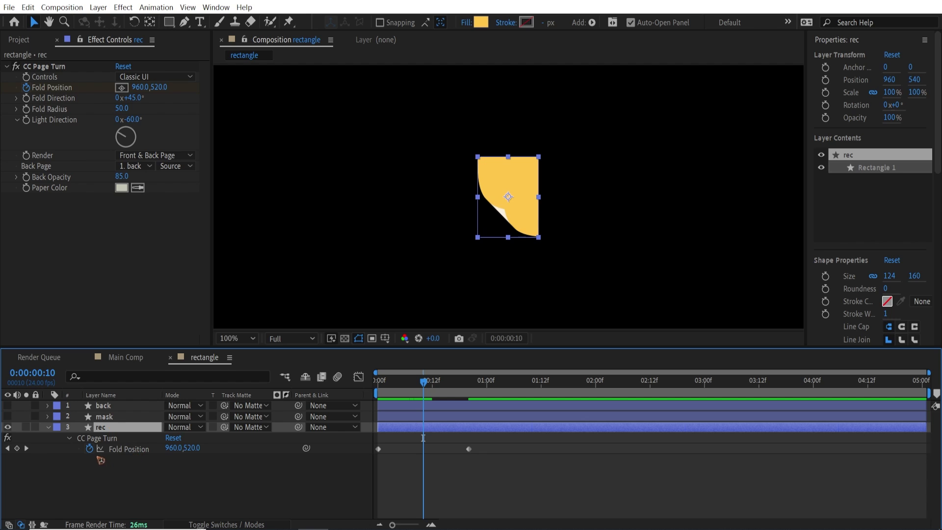
{"action": "left_click", "coordinate": [90, 448], "text": "alt"}
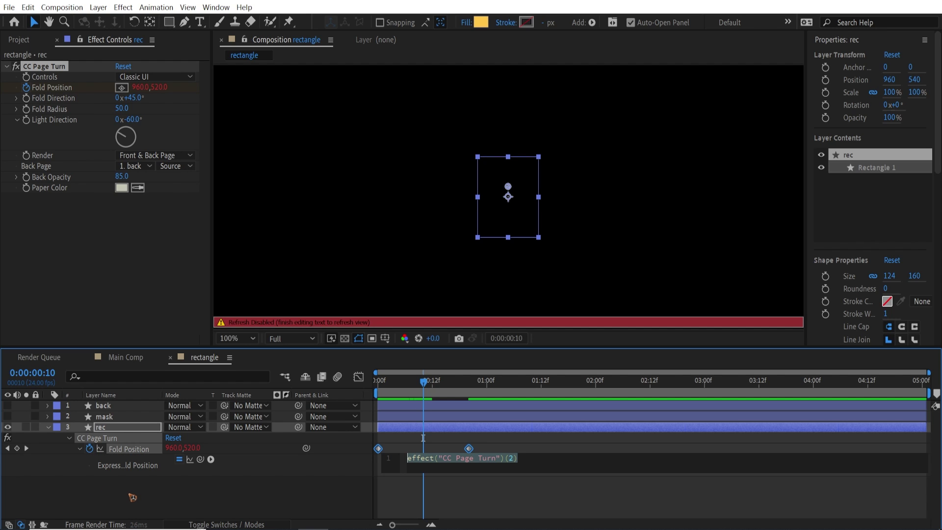
{"action": "type", "text": "posterizeTime(8) "}
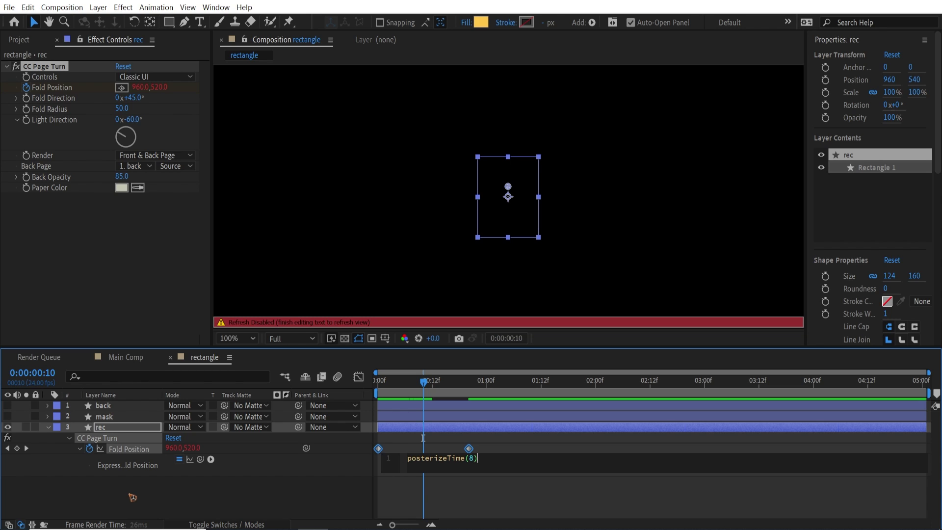
{"action": "type", "text": "wiggle()"}
{"action": "left_click", "coordinate": [503, 495]}
{"action": "key", "text": "space"}
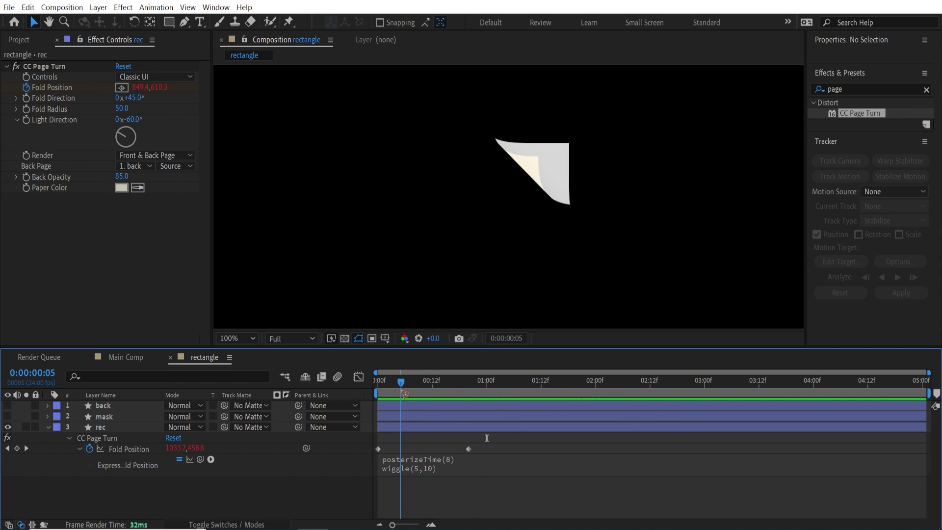
{"action": "mouse_move", "coordinate": [396, 390]}
{"action": "left_mouse_down"}
{"action": "mouse_move", "coordinate": [381, 392]}
{"action": "mouse_move", "coordinate": [409, 392]}
{"action": "left_mouse_up"}
Set rec's track matte to the mask layer and preview the masked page turn
{"action": "left_click", "coordinate": [51, 428]}
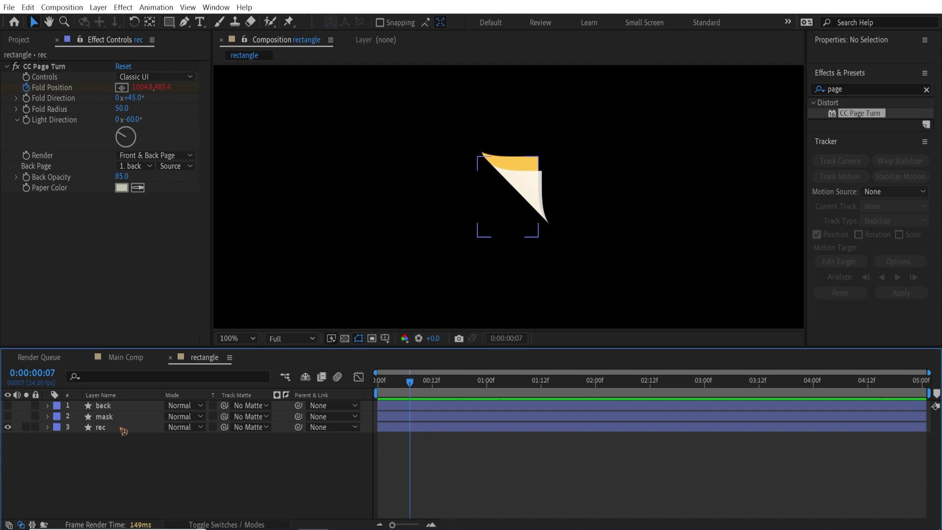
{"action": "left_click", "coordinate": [121, 429]}
{"action": "left_click_drag", "start_coordinate": [224, 427], "coordinate": [121, 420]}
{"action": "left_click_drag", "start_coordinate": [400, 391], "coordinate": [357, 388]}
{"action": "left_click", "coordinate": [491, 489]}
{"action": "key", "text": "space"}
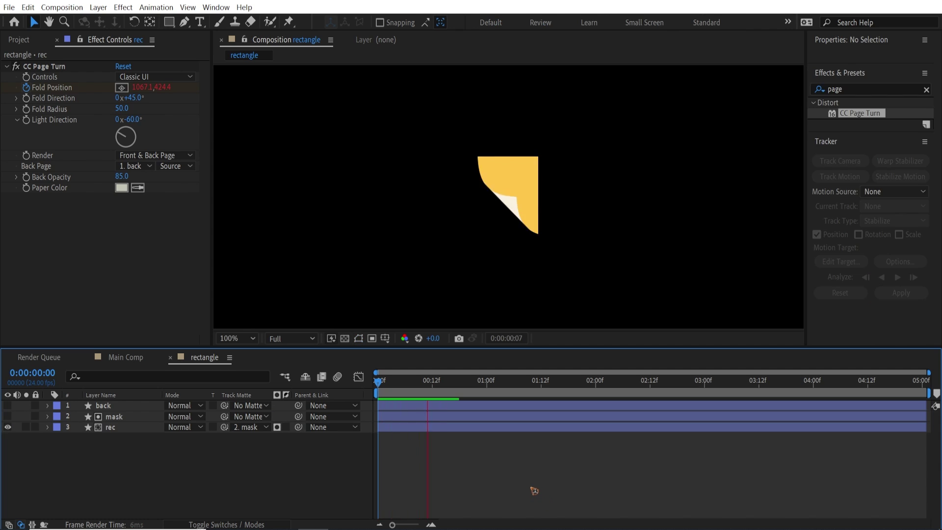
Add the rectangle comp to Main Comp and hide both the rectangle and Elipse layers
{"action": "left_click", "coordinate": [130, 358]}
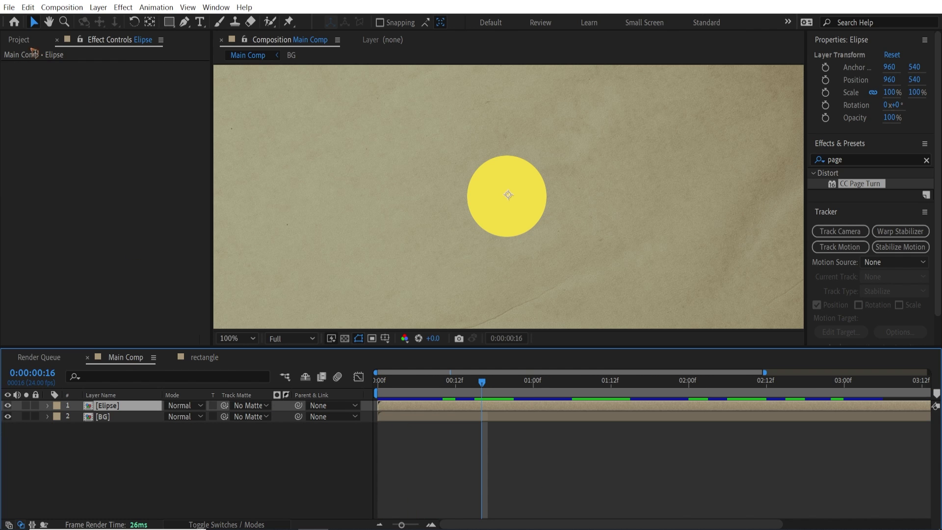
{"action": "left_click", "coordinate": [22, 42]}
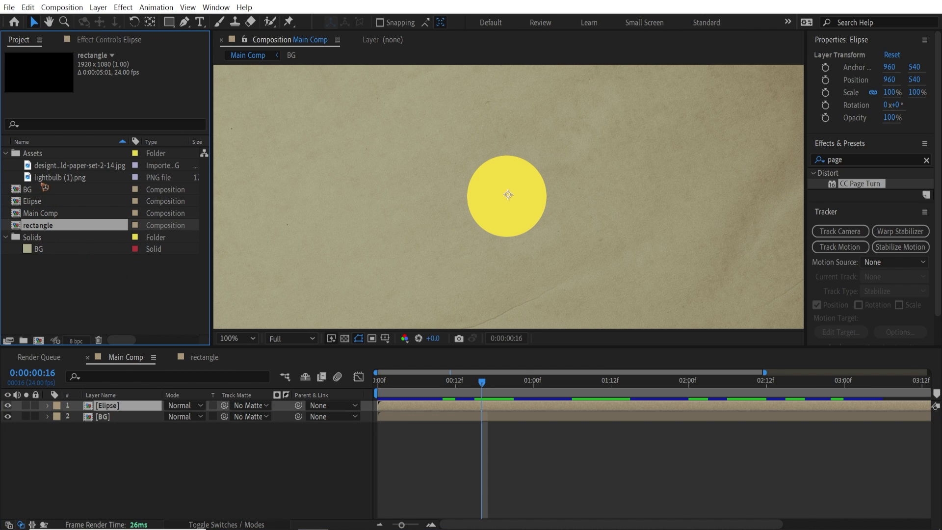
{"action": "left_click_drag", "start_coordinate": [42, 227], "coordinate": [162, 403]}
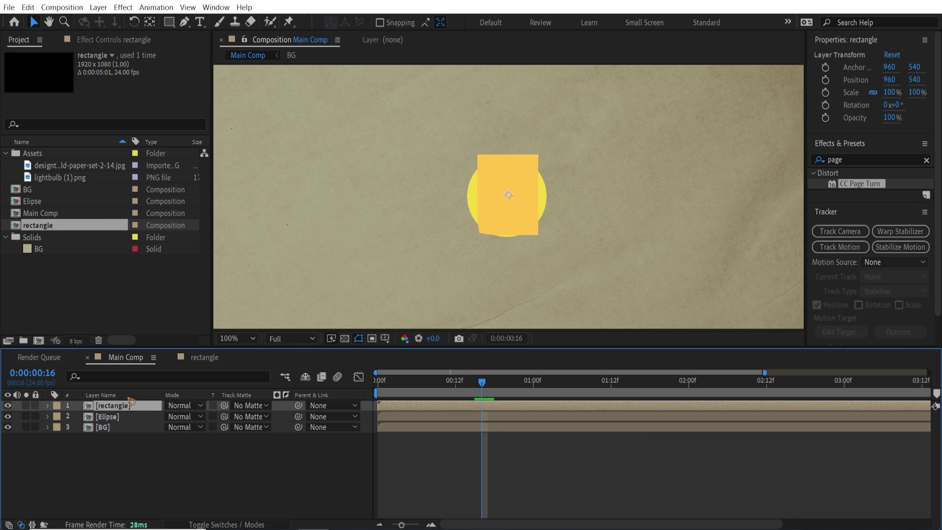
{"action": "left_click", "coordinate": [7, 417]}
{"action": "left_click", "coordinate": [8, 405]}
{"action": "left_click", "coordinate": [138, 473]}
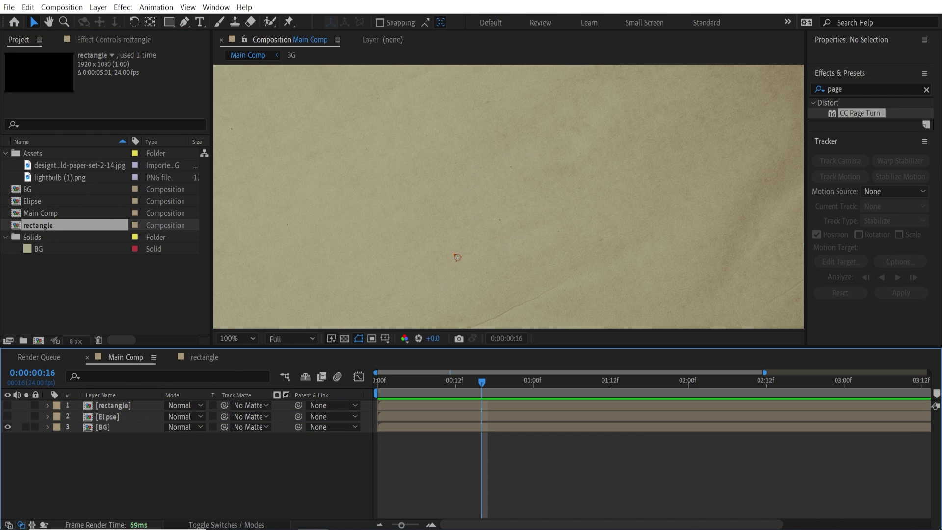
{"action": "scroll", "coordinate": [455, 255], "scroll_direction": "down", "scroll_amount": 3}
{"action": "scroll", "coordinate": [454, 254], "scroll_direction": "up", "scroll_amount": 1}
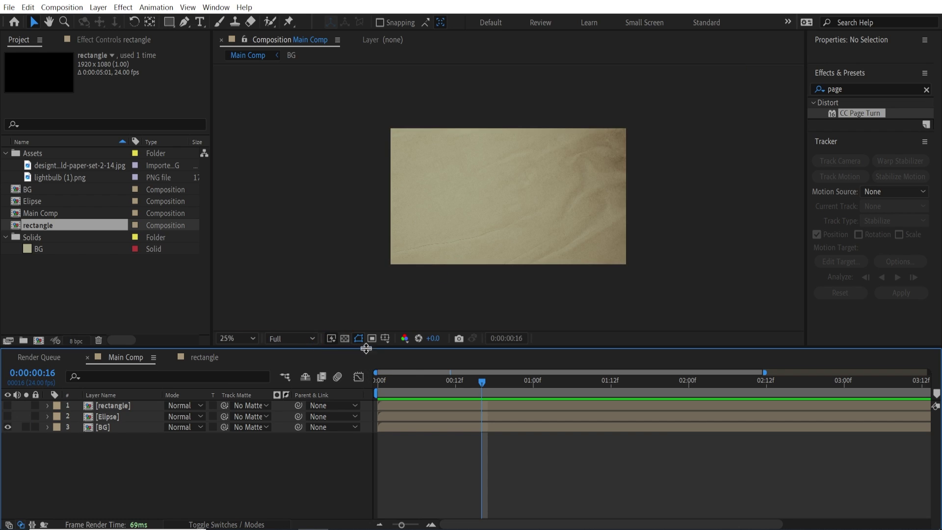
Show title/action safe guides and create a 'simple idea' text layer at the centre
{"action": "left_click", "coordinate": [385, 338]}
{"action": "left_click", "coordinate": [419, 352]}
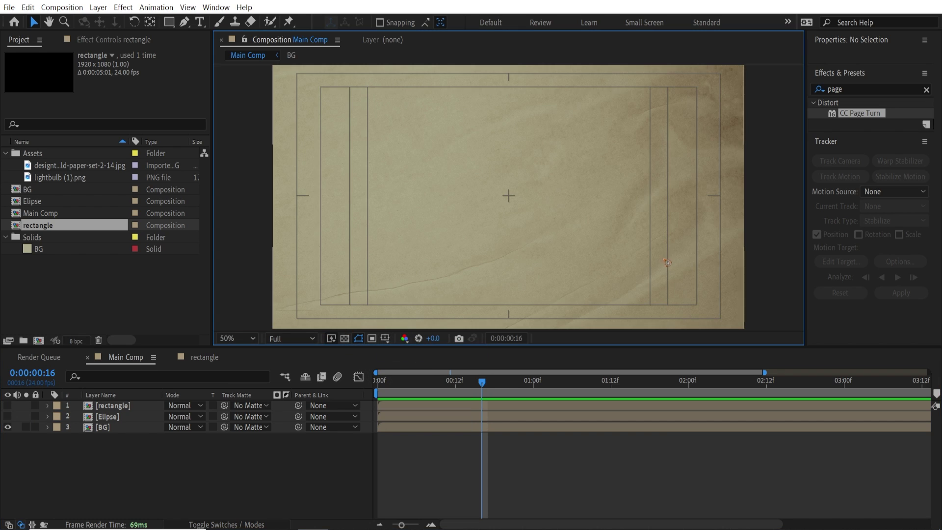
{"action": "key", "text": "ctrl+t"}
{"action": "left_click", "coordinate": [448, 196]}
{"action": "type", "text": "simple"}
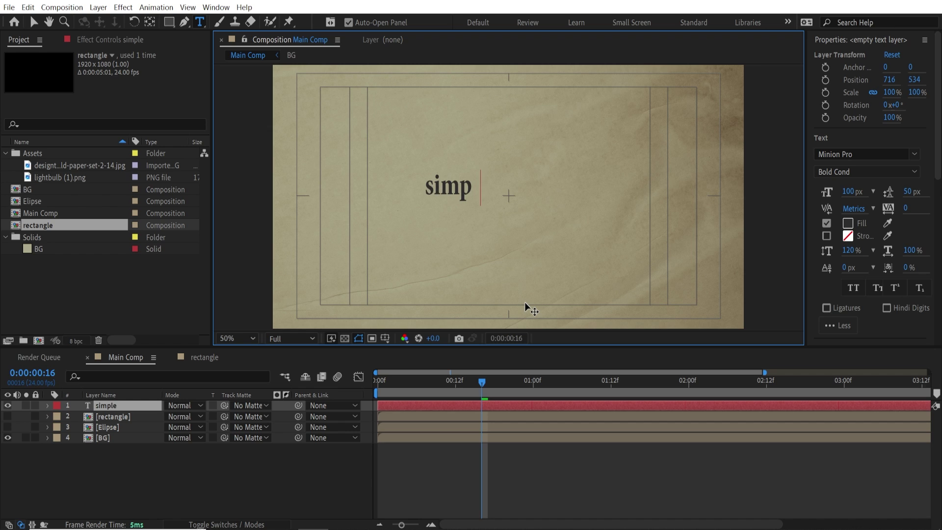
{"action": "type", "text": " idea"}
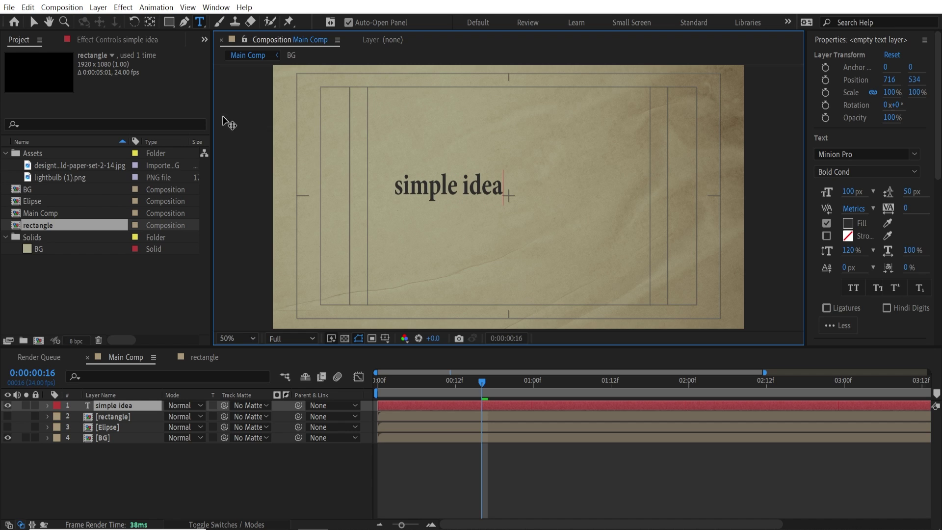
{"action": "left_click", "coordinate": [33, 22]}
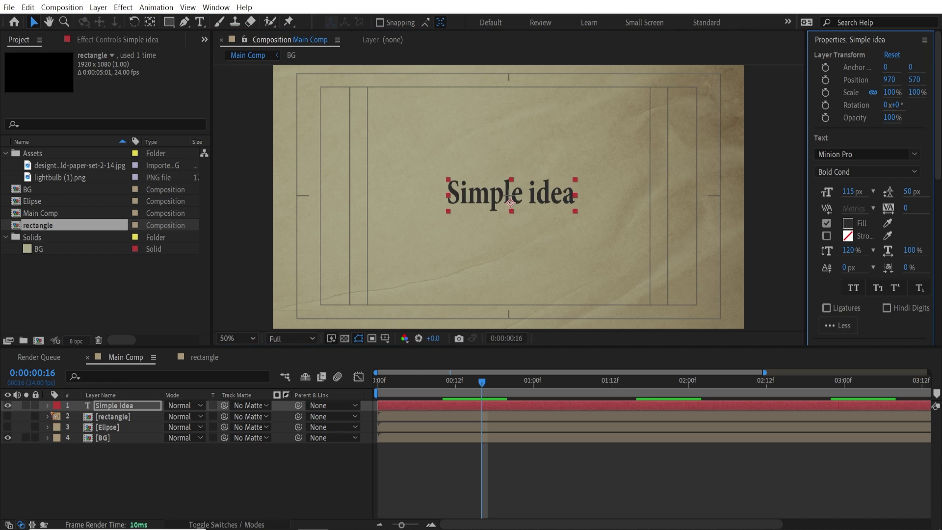
Add a Position text animator to the title with an offset of 5,7
{"action": "left_click", "coordinate": [48, 405]}
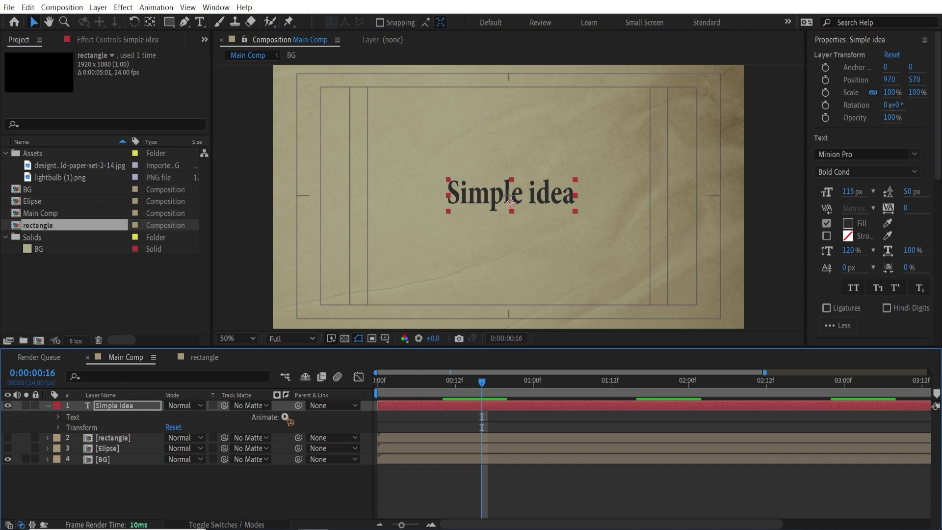
{"action": "left_click", "coordinate": [285, 417]}
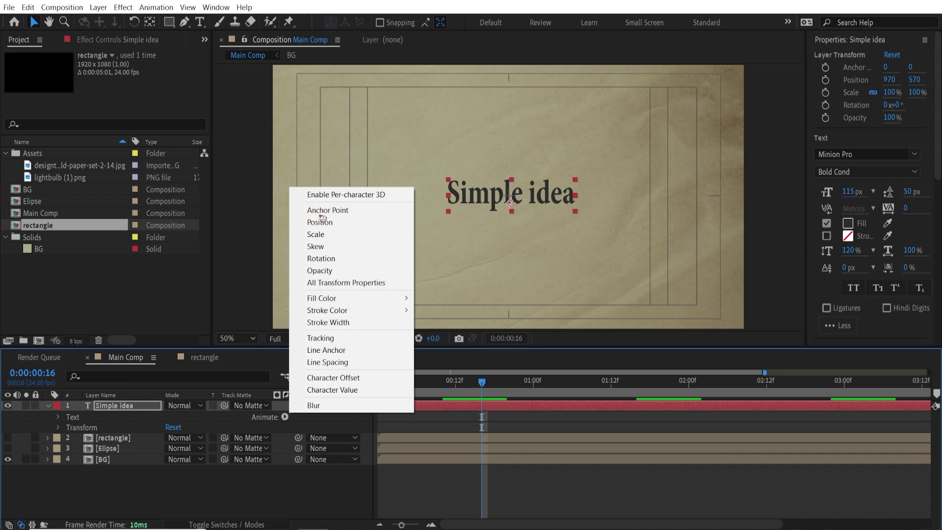
{"action": "left_click", "coordinate": [319, 221]}
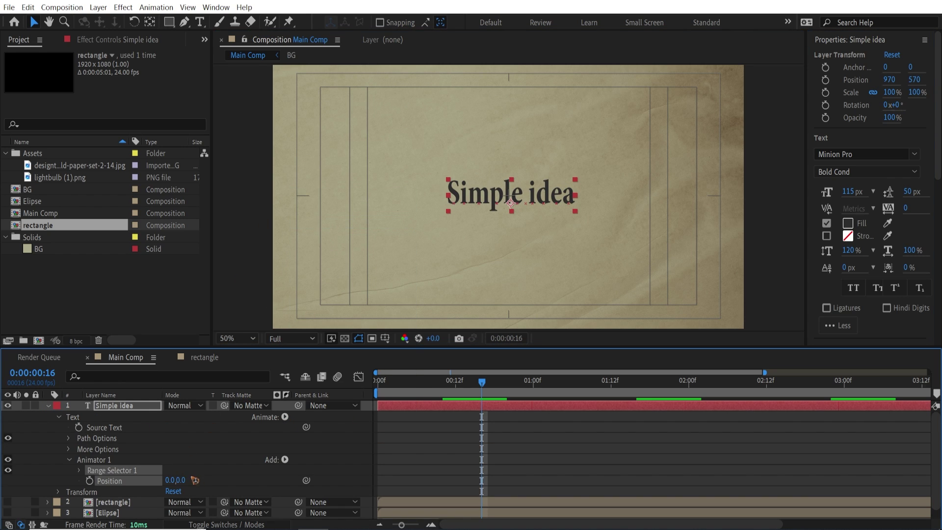
{"action": "left_click", "coordinate": [169, 480]}
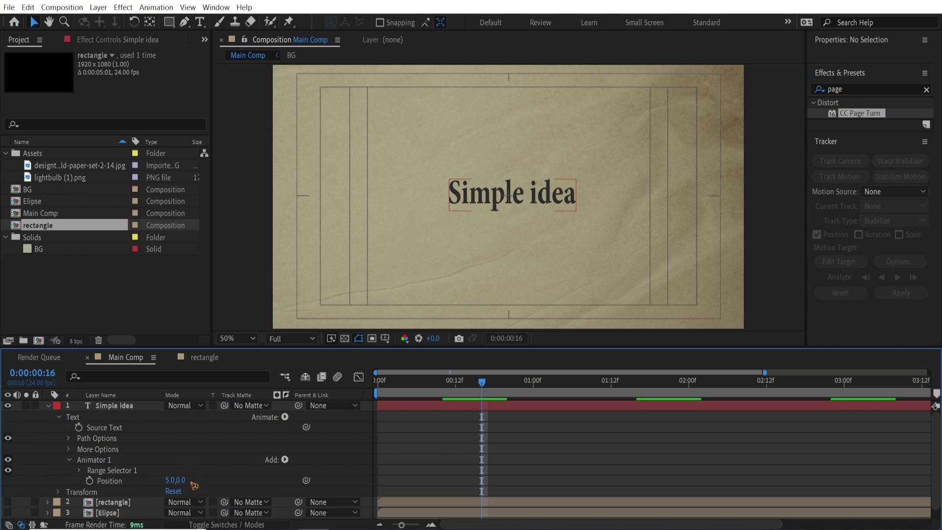
{"action": "left_click", "coordinate": [183, 481]}
{"action": "type", "text": "7"}
{"action": "key", "text": "Return"}
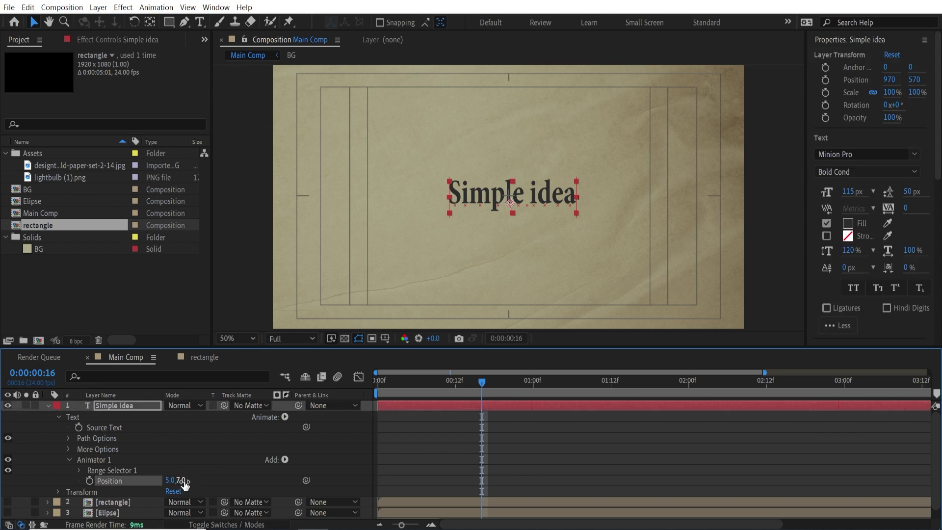
Add Rotation to the title animator and set it to 7°
{"action": "left_click", "coordinate": [288, 461]}
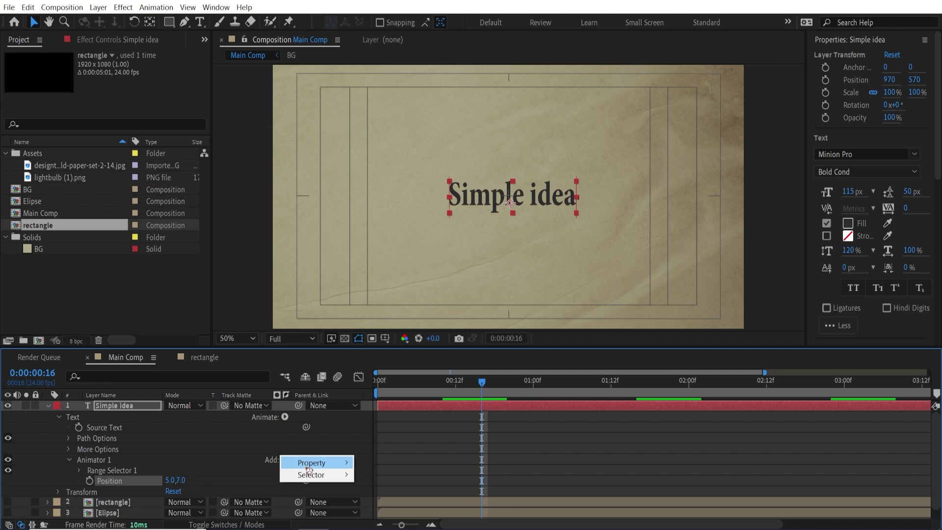
{"action": "mouse_move", "coordinate": [311, 467]}
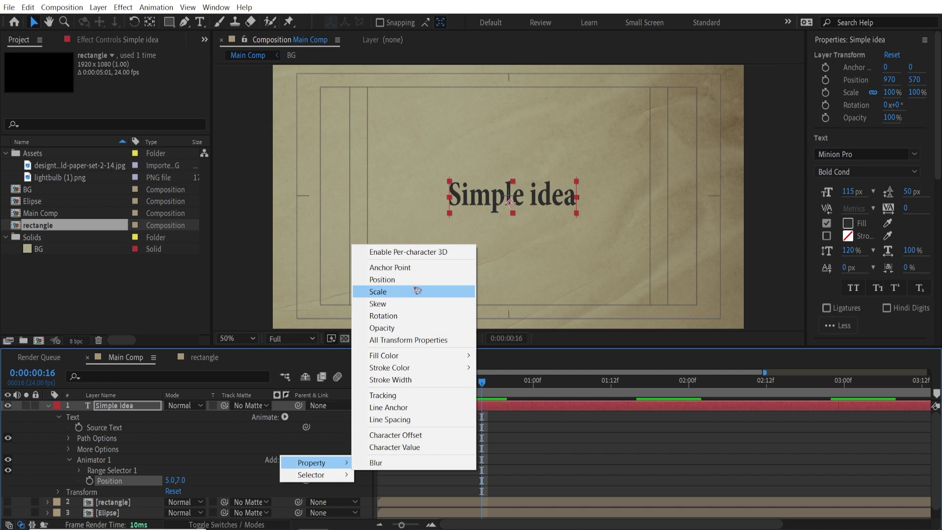
{"action": "left_click", "coordinate": [421, 318]}
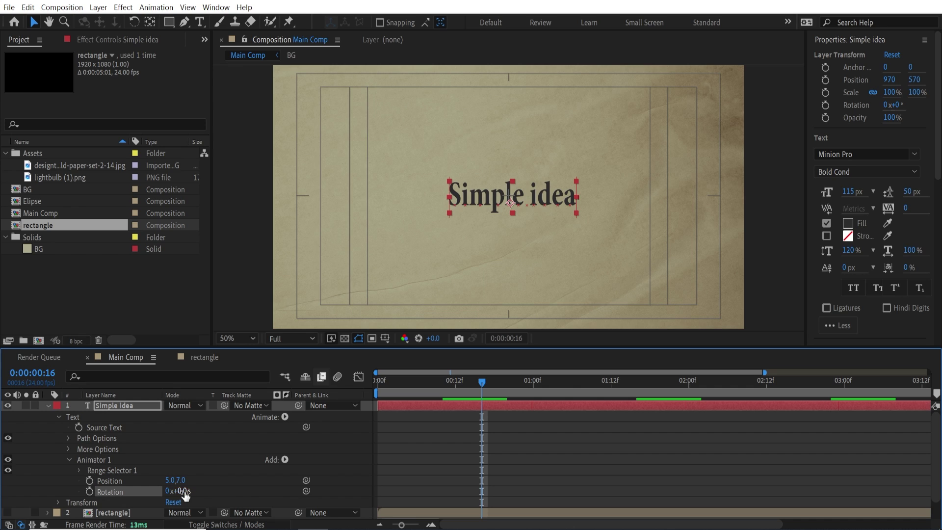
{"action": "left_click", "coordinate": [182, 491]}
{"action": "type", "text": "5"}
{"action": "key", "text": "Return"}
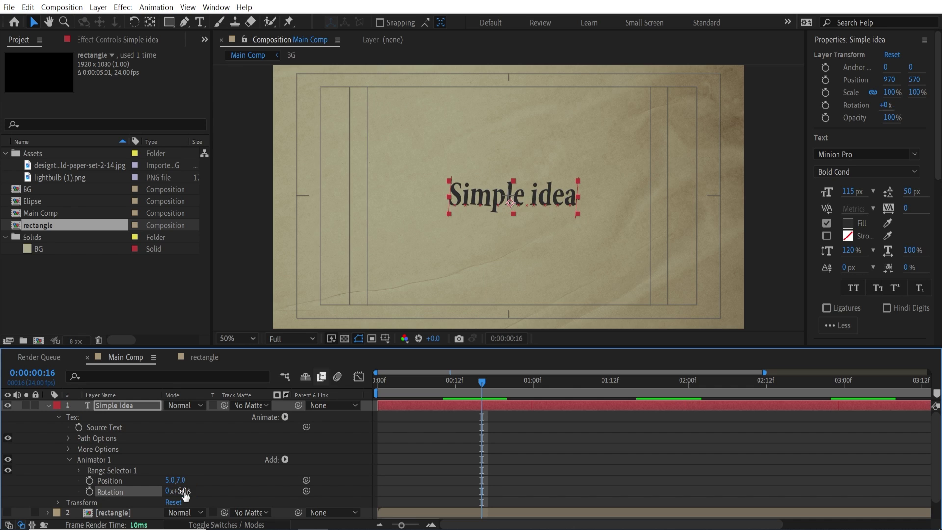
{"action": "left_click", "coordinate": [182, 491]}
{"action": "type", "text": "7"}
{"action": "key", "text": "Return"}
{"action": "left_click", "coordinate": [285, 459]}
Add a Wiggly Selector and set its Wiggles/Second to 0 and Correlation to 0%
{"action": "mouse_move", "coordinate": [311, 475]}
{"action": "left_click", "coordinate": [391, 486]}
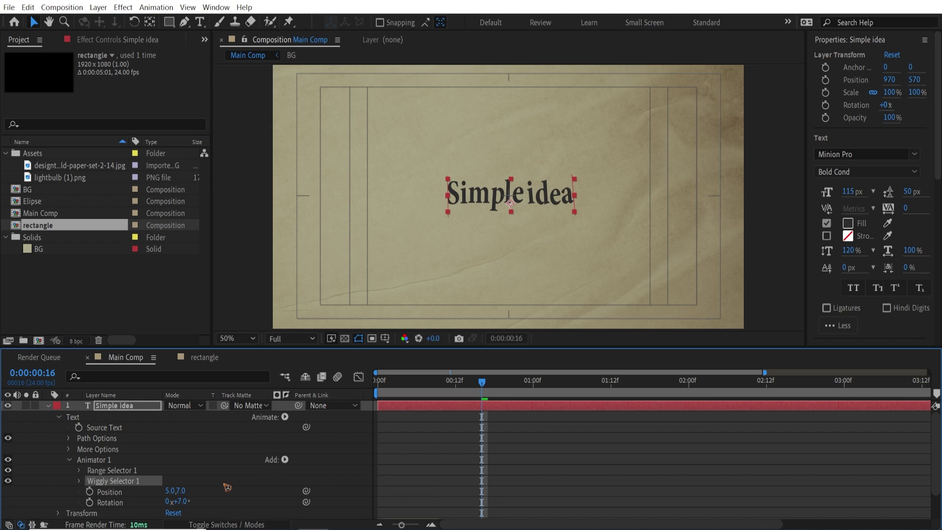
{"action": "scroll", "coordinate": [227, 488], "scroll_direction": "down", "scroll_amount": 2}
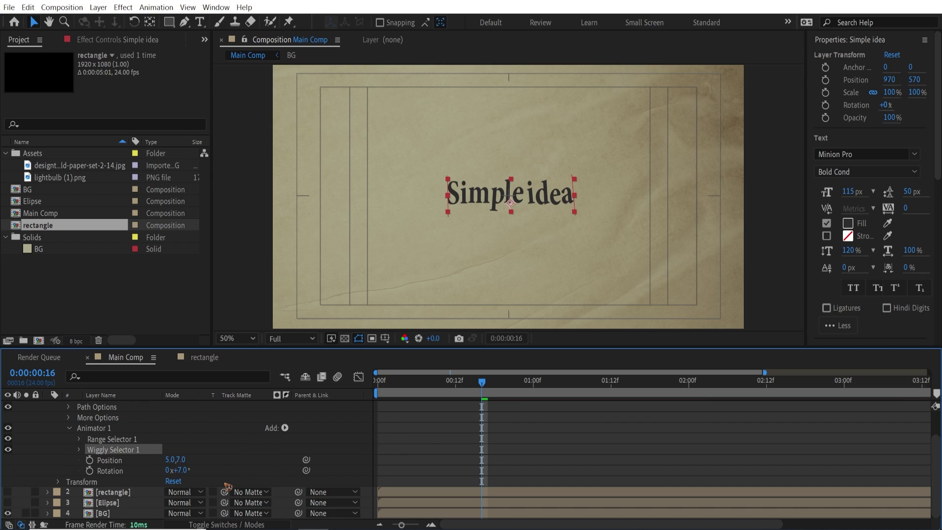
{"action": "left_click", "coordinate": [80, 451]}
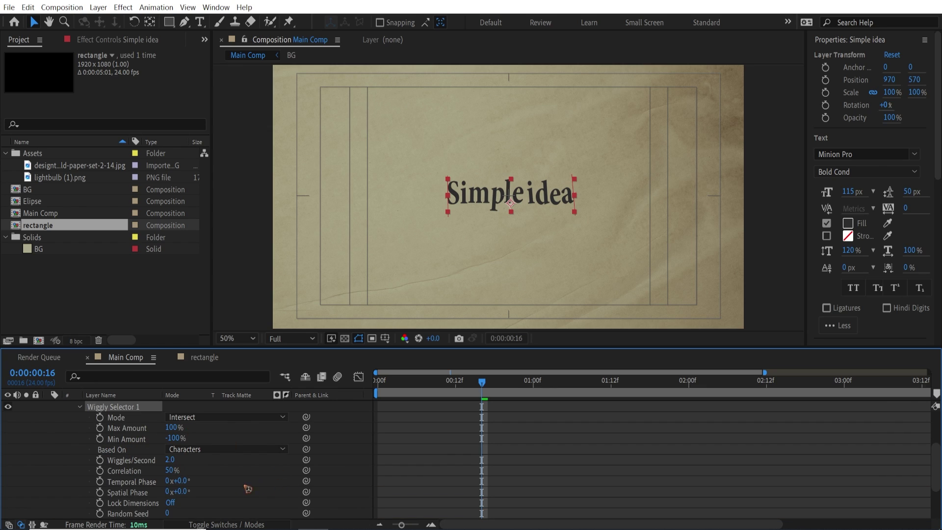
{"action": "left_click", "coordinate": [170, 460]}
{"action": "type", "text": "0"}
{"action": "key", "text": "Tab"}
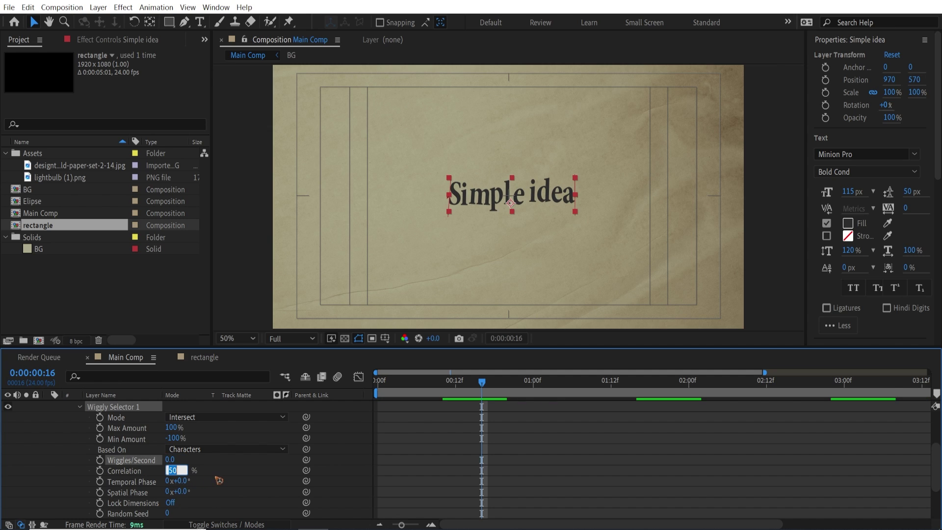
{"action": "type", "text": "0"}
{"action": "left_click", "coordinate": [245, 485]}
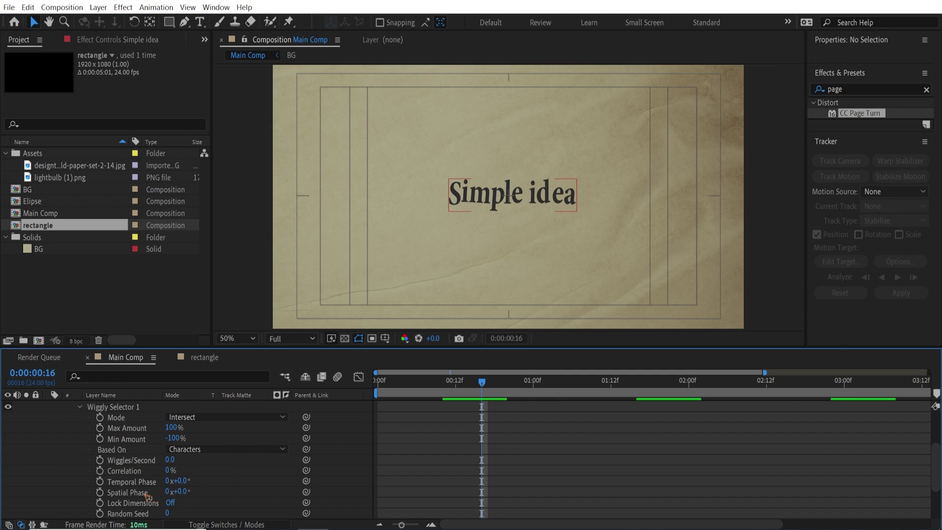
Start a posterizeTime and random() expression on the Wiggly Selector's Random Seed
{"action": "scroll", "coordinate": [151, 497], "scroll_direction": "down", "scroll_amount": 3}
{"action": "left_click", "coordinate": [120, 450]}
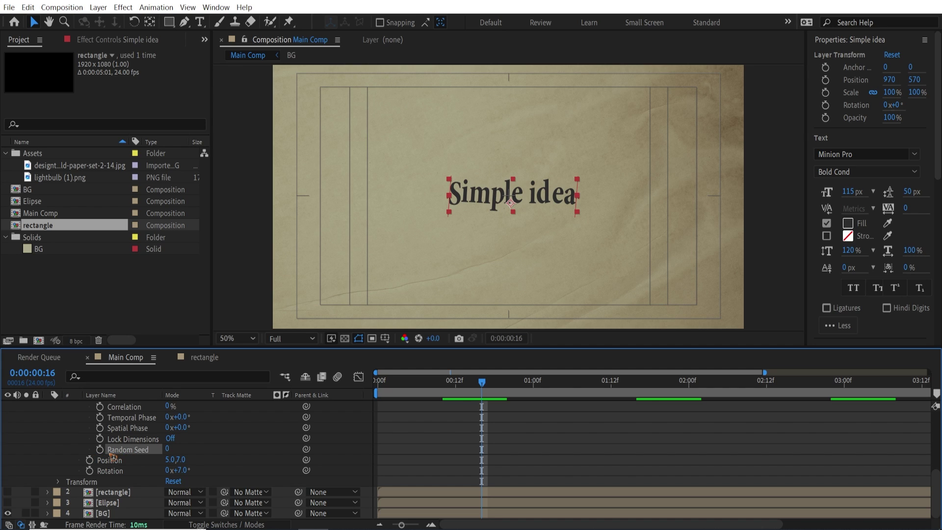
{"action": "left_click", "coordinate": [101, 449], "text": "alt"}
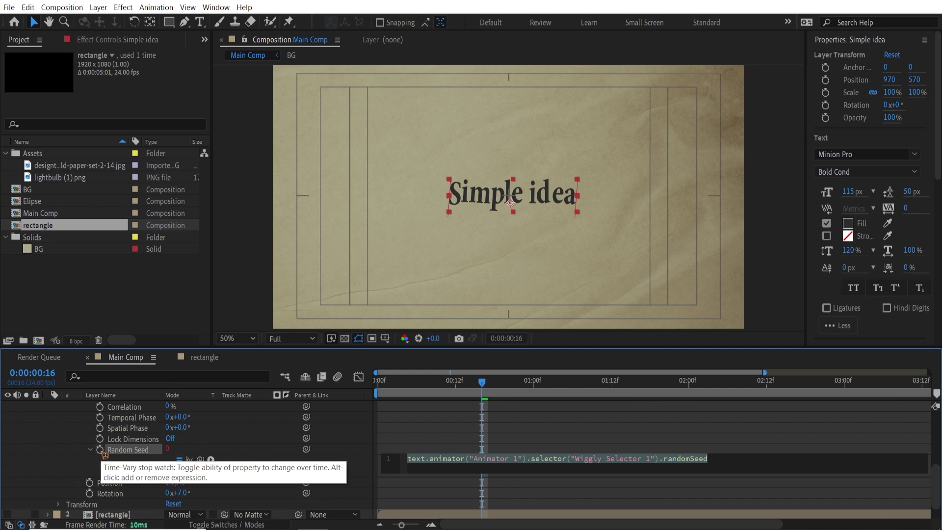
{"action": "type", "text": "posterizeTime()"}
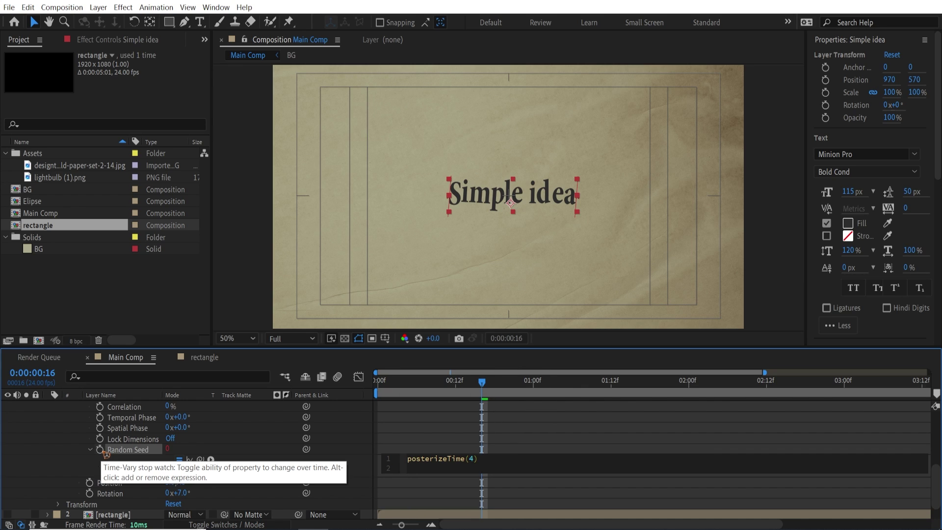
{"action": "type", "text": "random"}
{"action": "key", "text": "Return"}
Finish the Random Seed expression with random(200) and preview the title from frame 0
{"action": "type", "text": "00"}
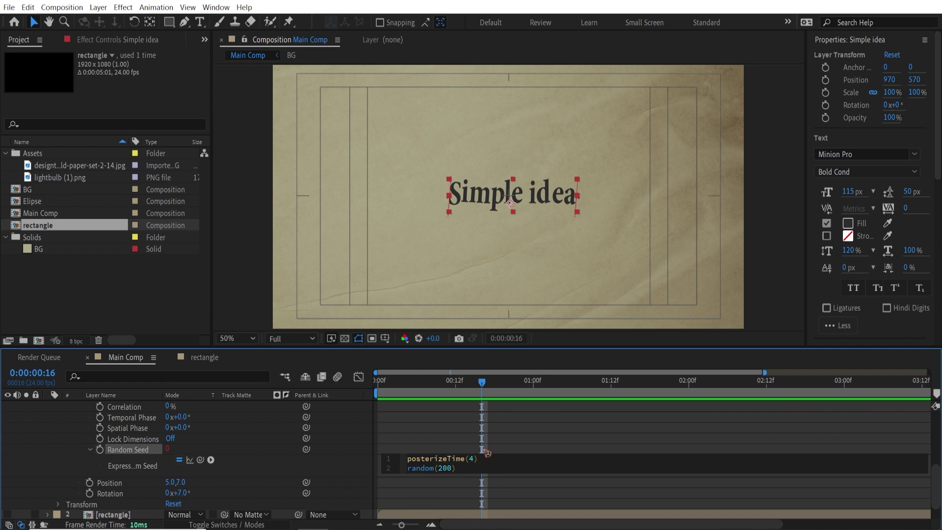
{"action": "left_click", "coordinate": [242, 431]}
{"action": "key", "text": "Home"}
{"action": "key", "text": "space"}
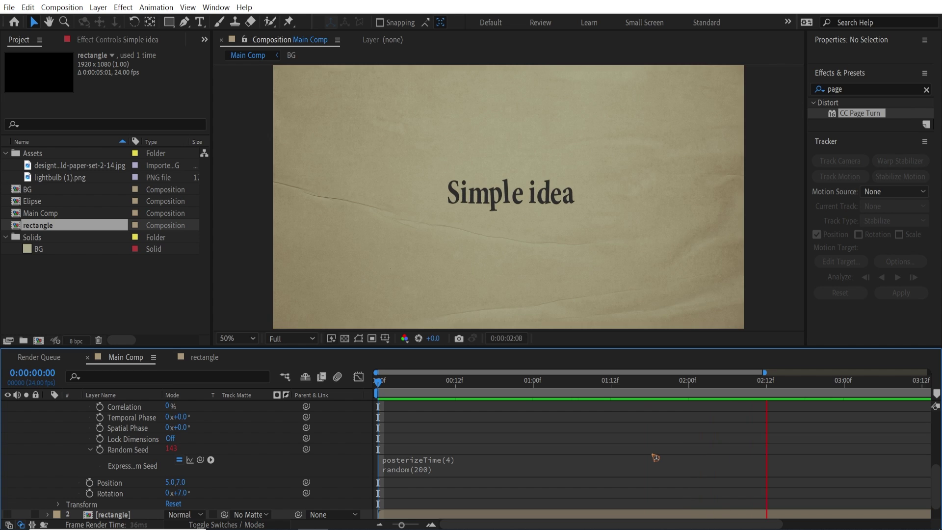
{"action": "key", "text": "space"}
Collapse the Simple idea layer, show the full 5-second timeline, and replay from the start
{"action": "scroll", "coordinate": [196, 456], "scroll_direction": "up", "scroll_amount": 10}
{"action": "key", "text": "apostrophe"}
{"action": "left_click", "coordinate": [48, 406]}
{"action": "left_click", "coordinate": [287, 445]}
{"action": "key", "text": "Home"}
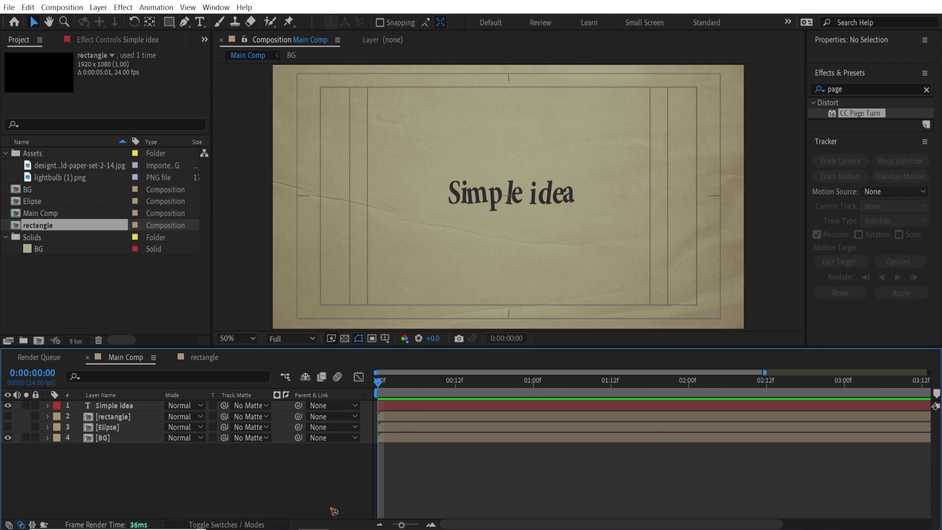
{"action": "left_click", "coordinate": [380, 525]}
{"action": "key", "text": "space"}
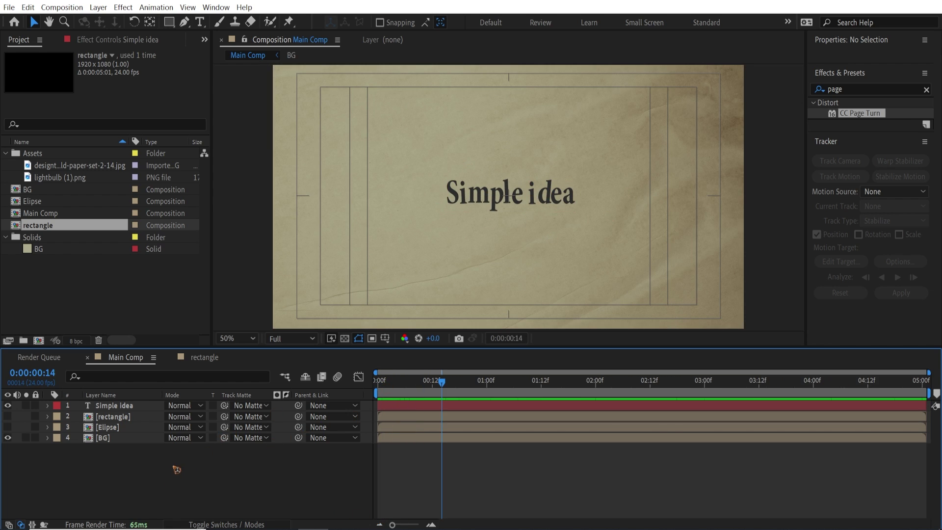
Draw a four-cornered white paper strip shape around the Simple idea title at 100% view
{"action": "key", "text": "g"}
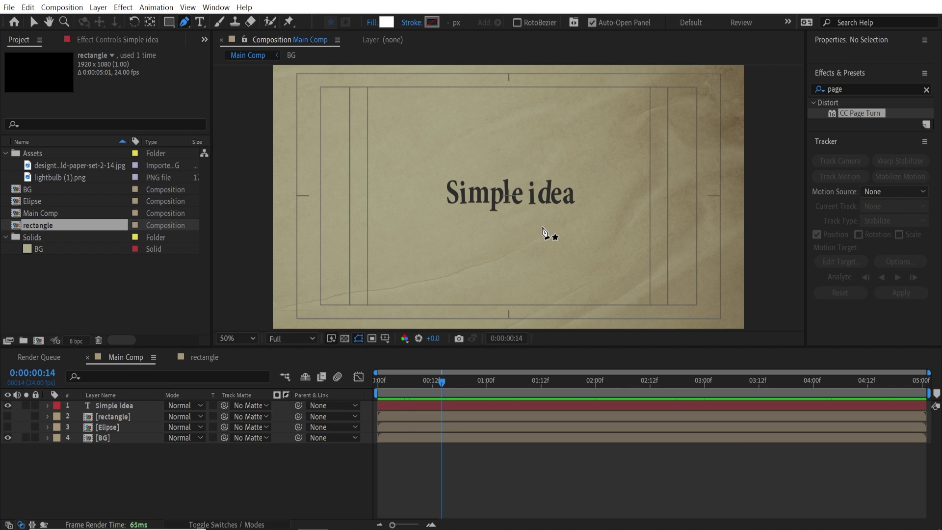
{"action": "key", "text": "period"}
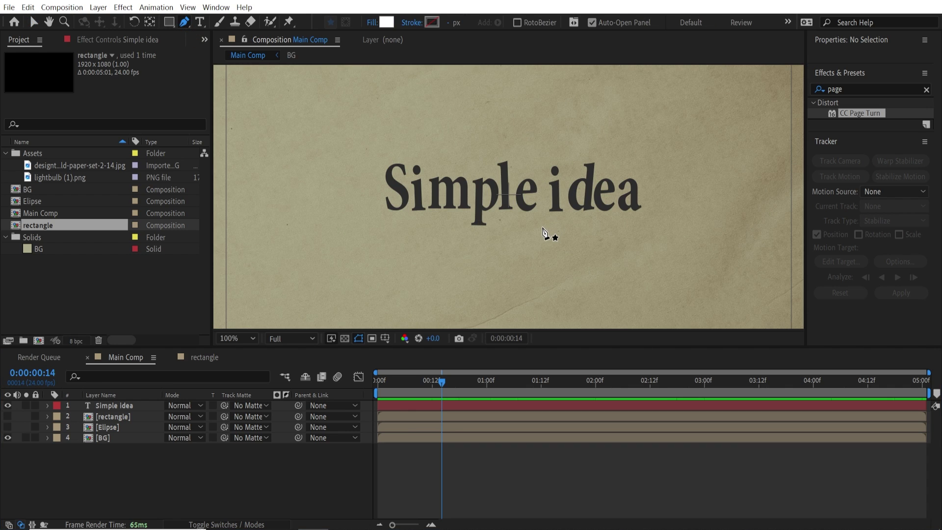
{"action": "left_click", "coordinate": [378, 145]}
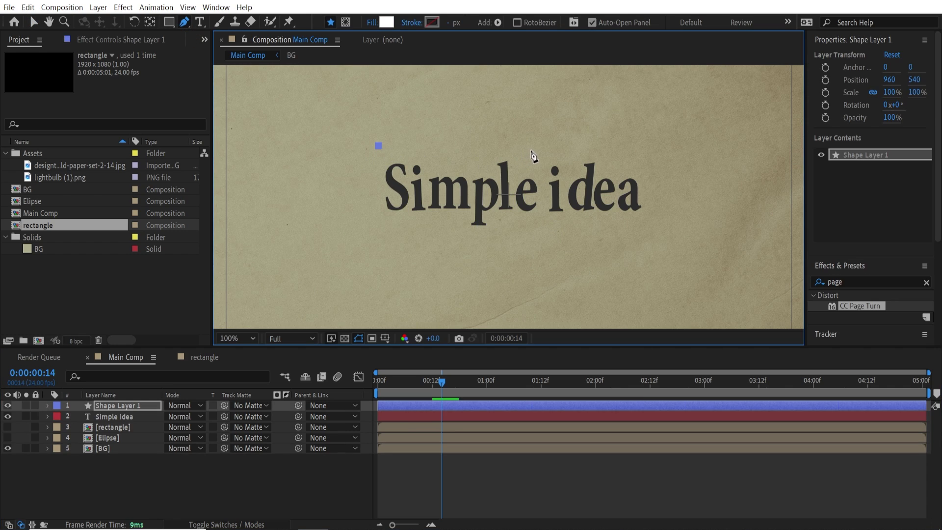
{"action": "left_click", "coordinate": [532, 150]}
{"action": "left_click", "coordinate": [665, 140]}
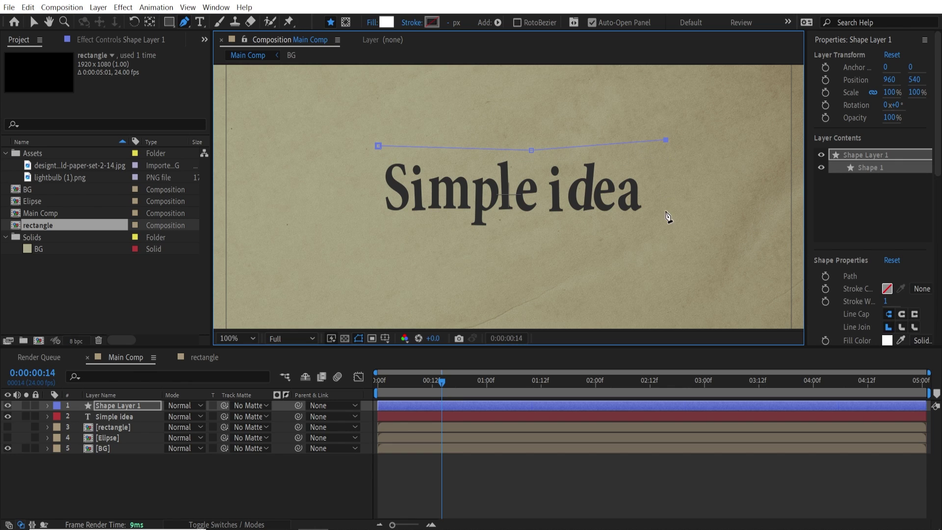
{"action": "left_click", "coordinate": [655, 237]}
{"action": "left_click", "coordinate": [379, 228]}
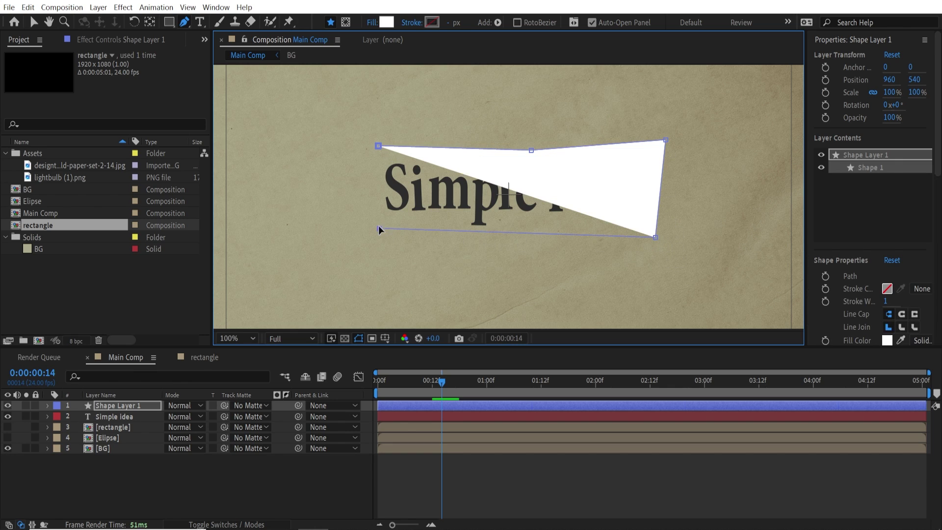
{"action": "left_click", "coordinate": [378, 146]}
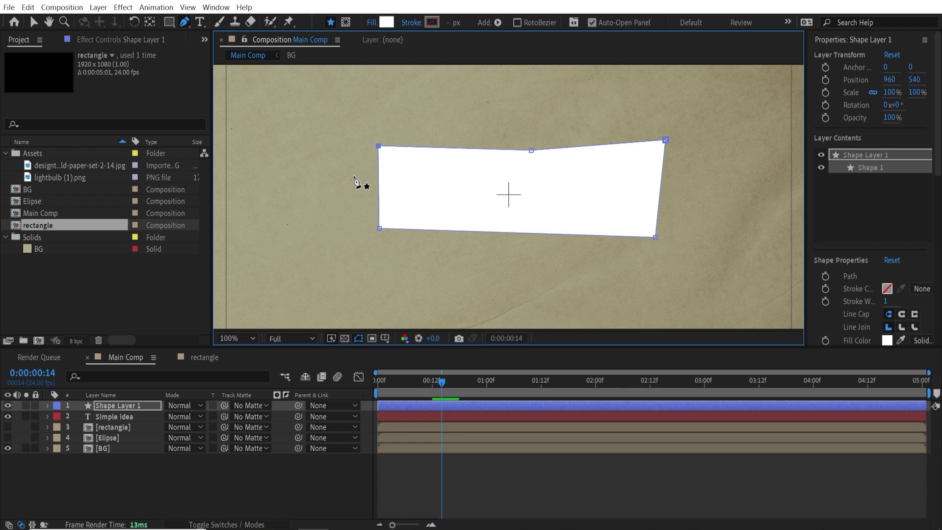
{"action": "left_click_drag", "start_coordinate": [665, 140], "coordinate": [653, 151]}
{"action": "left_click_drag", "start_coordinate": [379, 228], "coordinate": [378, 228]}
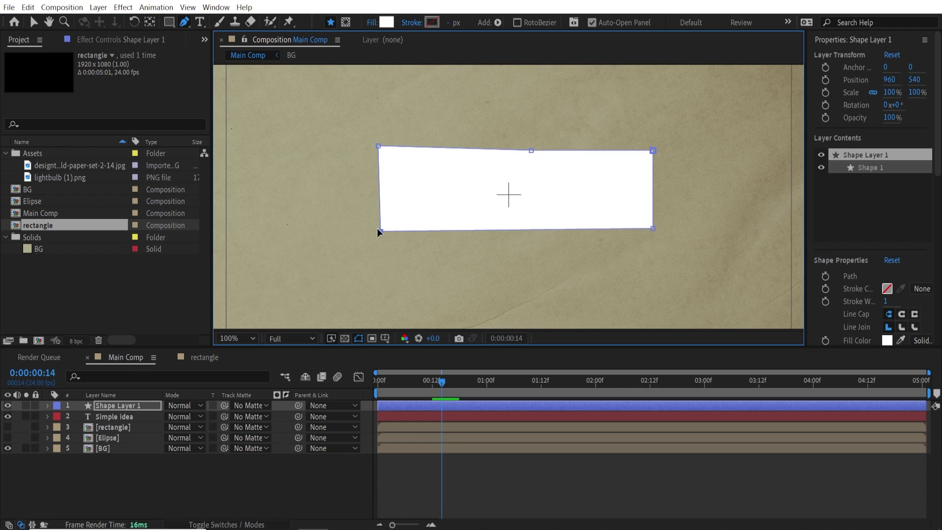
Rename the shape layer 'paper', put the title above it, and widen it to 106.4%
{"action": "key", "text": "v"}
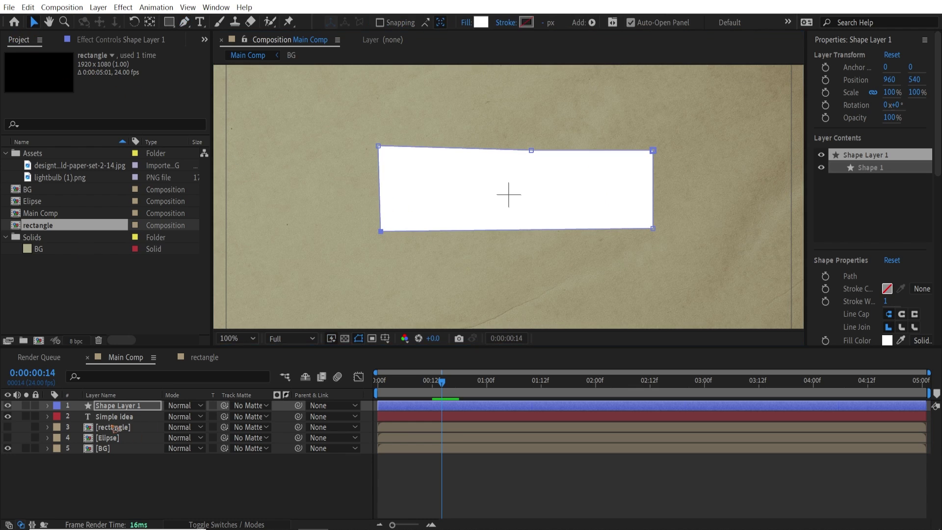
{"action": "left_click", "coordinate": [125, 408]}
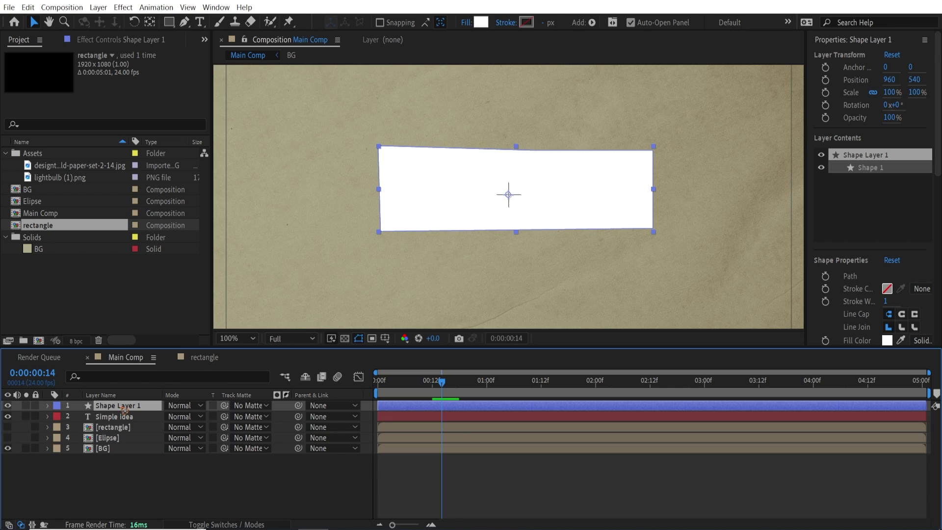
{"action": "type", "text": "paper"}
{"action": "key", "text": "Return"}
{"action": "key", "text": "ctrl+["}
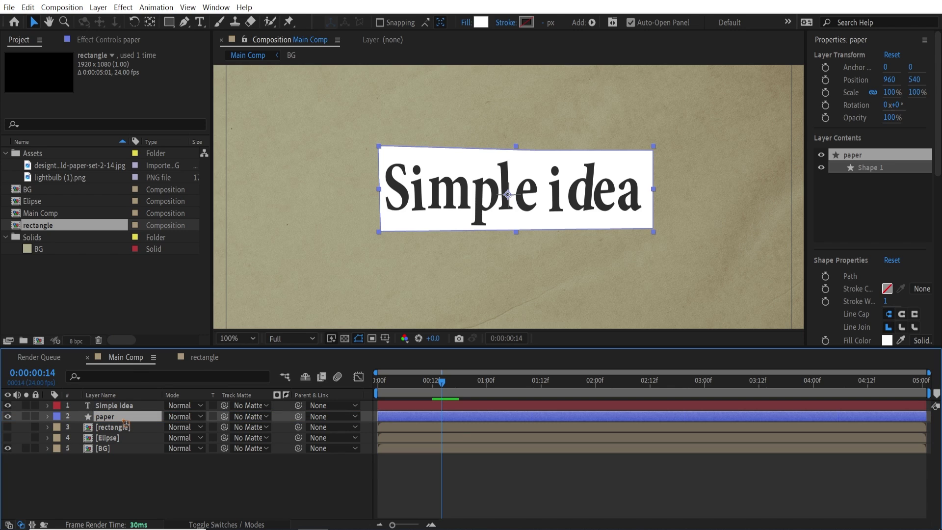
{"action": "left_click_drag", "start_coordinate": [378, 189], "coordinate": [370, 189]}
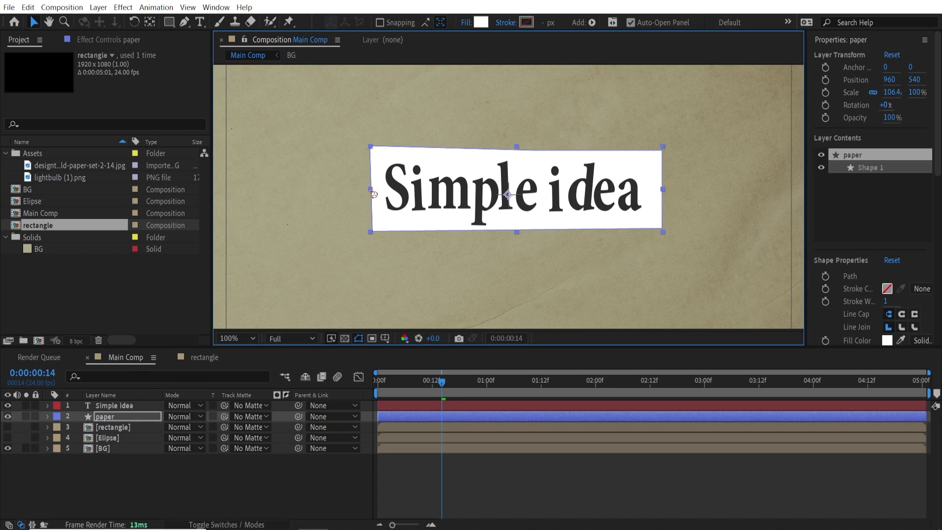
Expand paper > Contents > Shape 1 > Transform and unlink its Scale
{"action": "left_click", "coordinate": [47, 416]}
{"action": "left_click", "coordinate": [58, 427]}
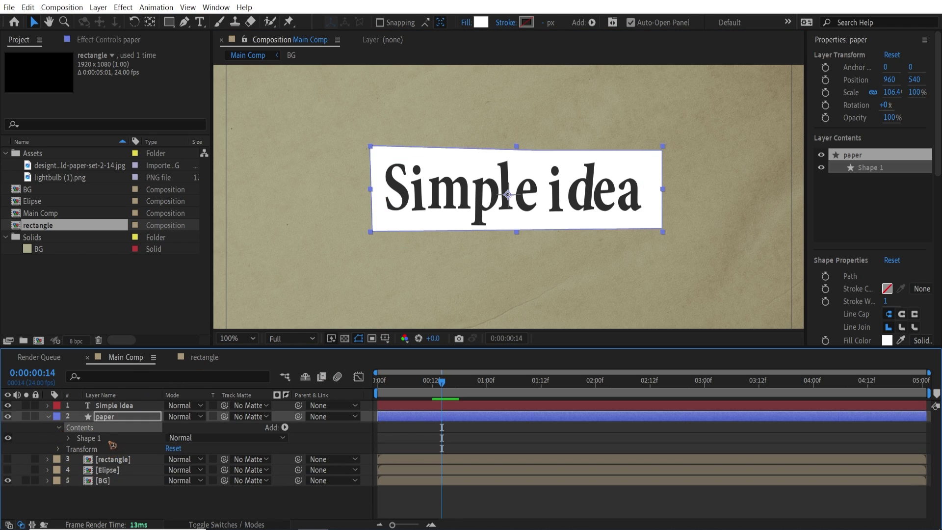
{"action": "left_click", "coordinate": [88, 438]}
{"action": "left_click", "coordinate": [69, 438]}
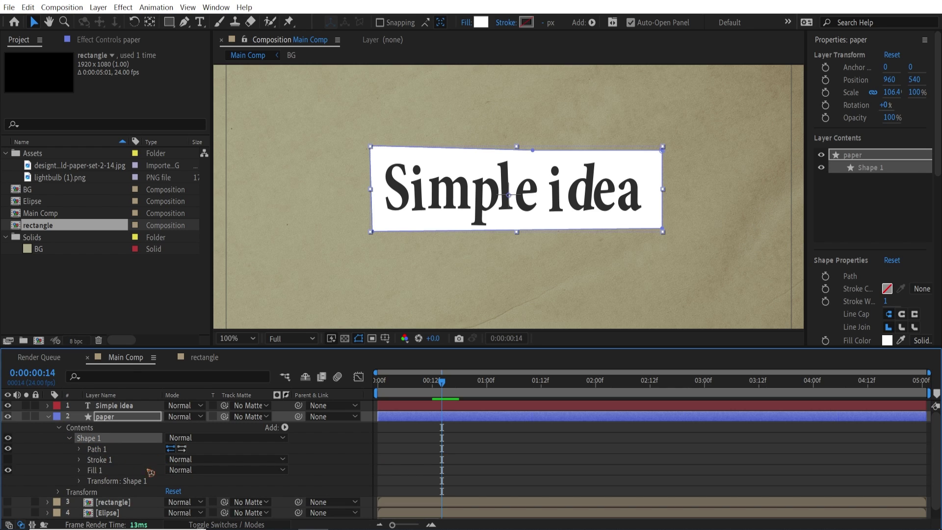
{"action": "left_click", "coordinate": [116, 481]}
{"action": "left_click", "coordinate": [79, 481]}
{"action": "left_click", "coordinate": [122, 471]}
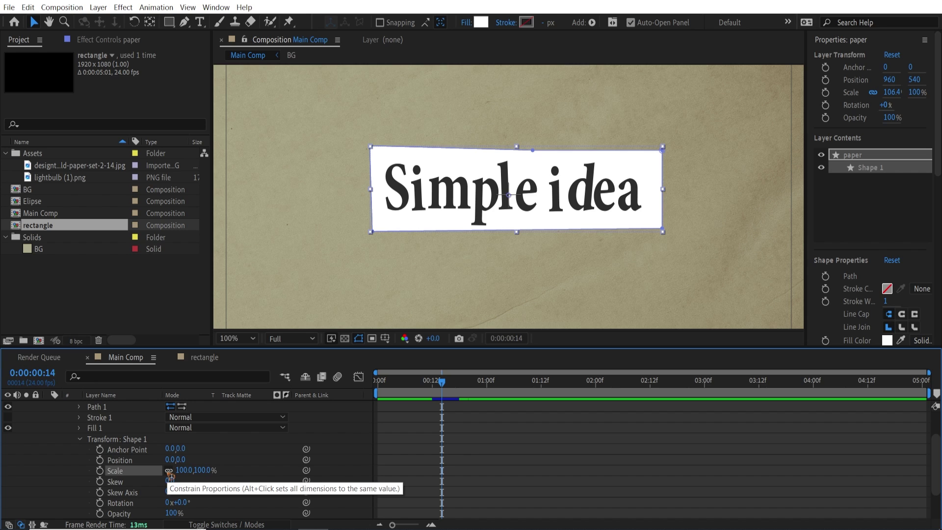
{"action": "left_click", "coordinate": [169, 472]}
Keyframe Shape 1's horizontal scale from 0% at frame 0 to 100% later, then scrub to check
{"action": "left_click_drag", "start_coordinate": [186, 471], "coordinate": [180, 472]}
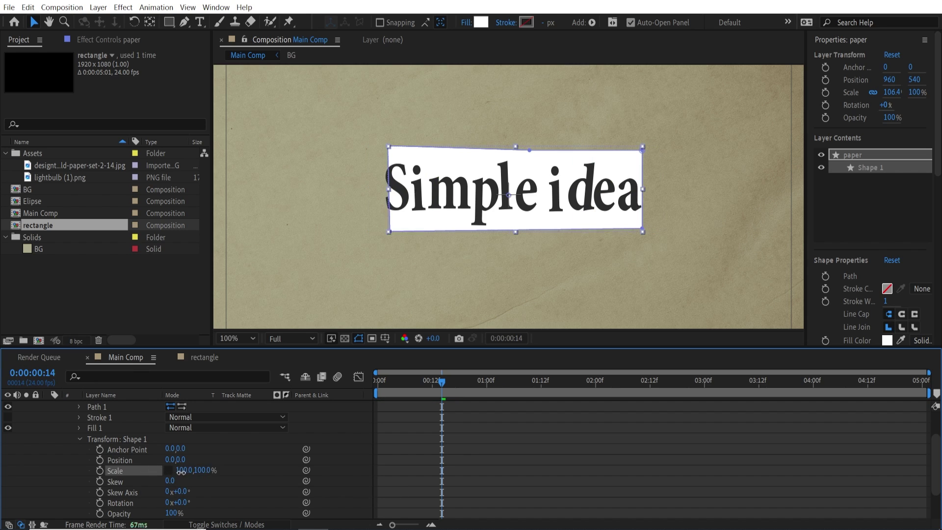
{"action": "left_click", "coordinate": [180, 470]}
{"action": "type", "text": "0"}
{"action": "key", "text": "Return"}
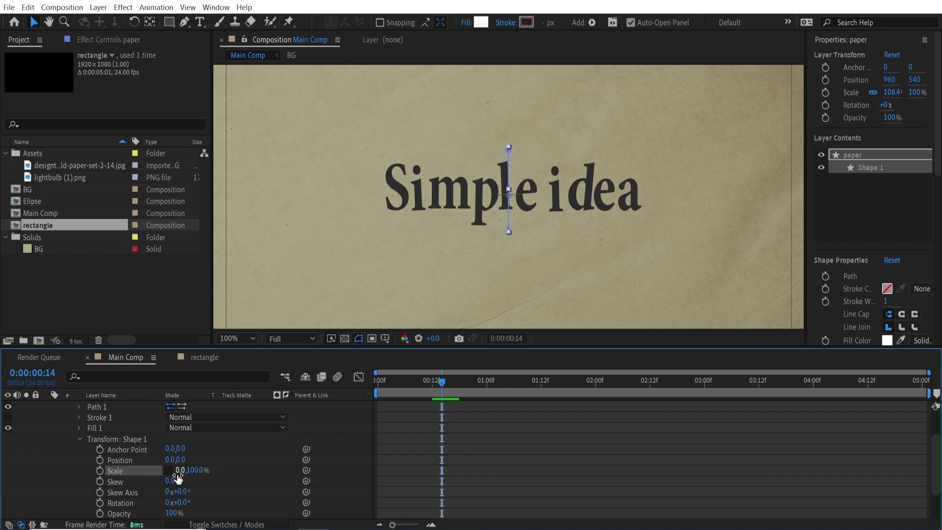
{"action": "key", "text": "Home"}
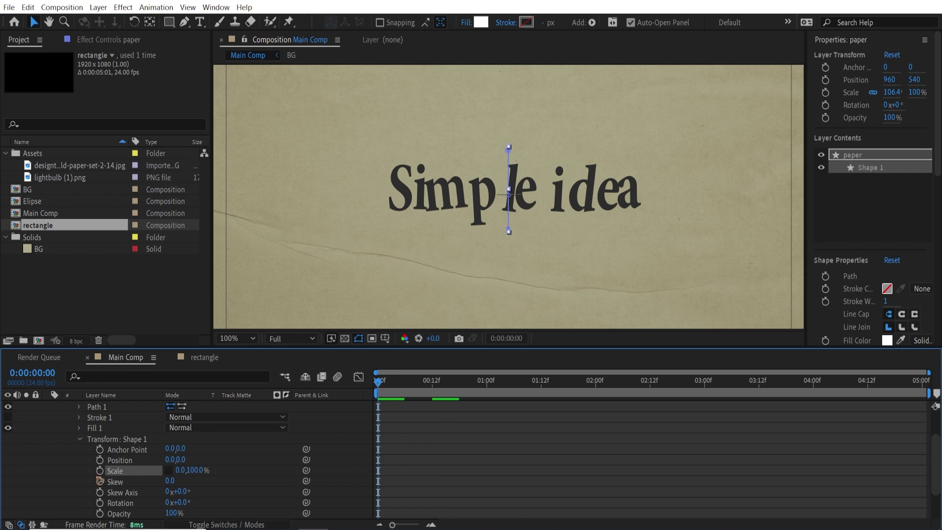
{"action": "left_click", "coordinate": [99, 470]}
{"action": "key", "text": "space"}
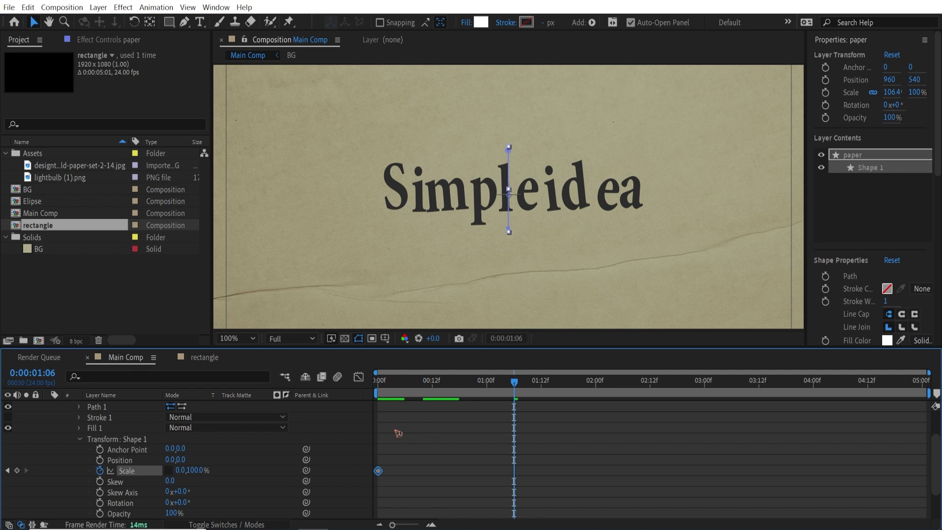
{"action": "left_click", "coordinate": [179, 471]}
{"action": "key", "text": "Return"}
{"action": "key", "text": "Home"}
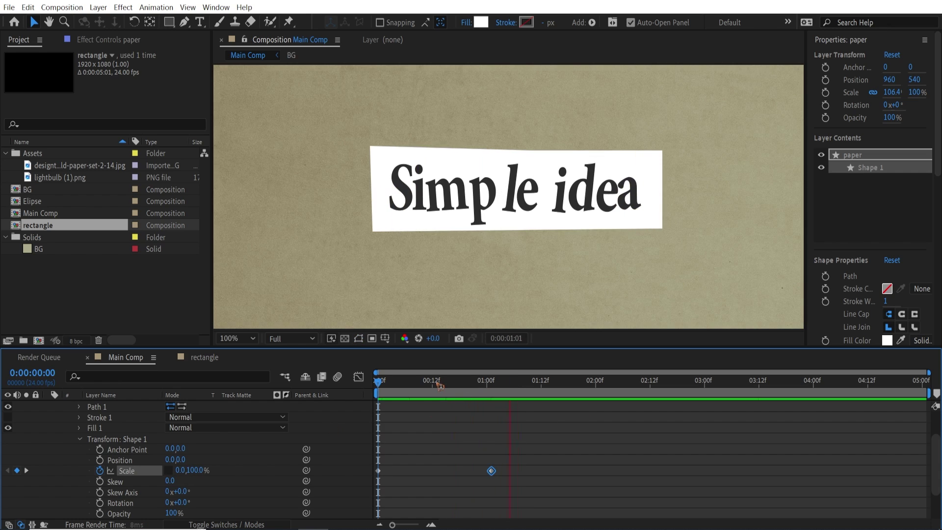
{"action": "left_click_drag", "start_coordinate": [439, 385], "coordinate": [392, 382]}
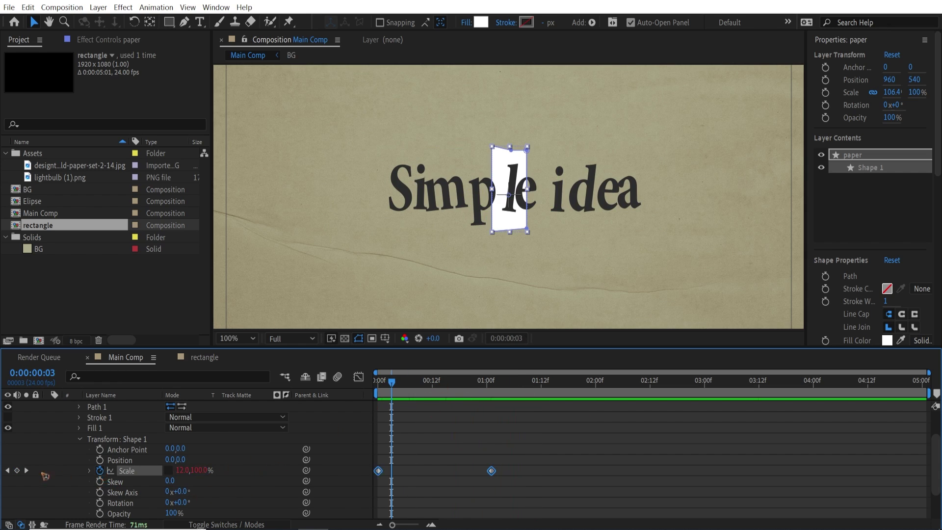
Give Shape 1's Scale the expression posterizeTime(4) wiggle(5,10) and preview the jittery unfold
{"action": "left_click", "coordinate": [100, 470], "text": "alt"}
{"action": "type", "text": "posterizeTime(4) "}
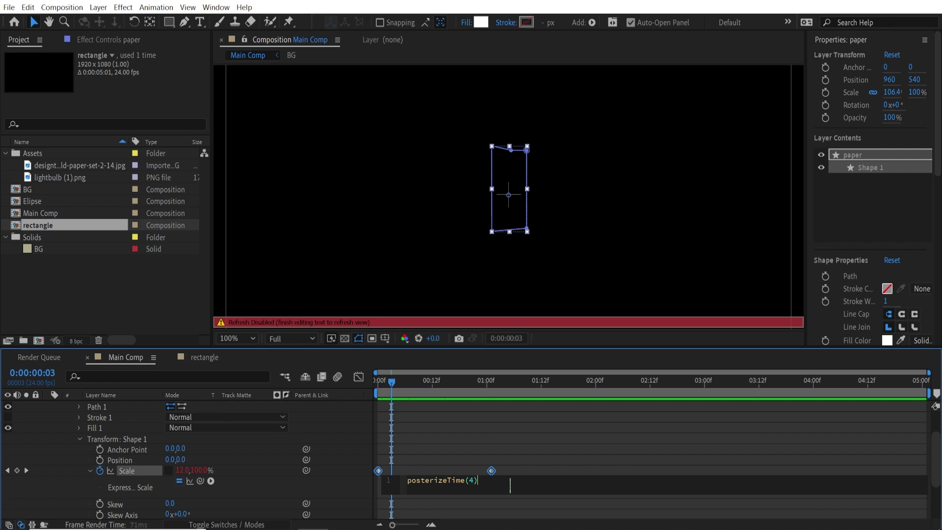
{"action": "type", "text": "wiggle()"}
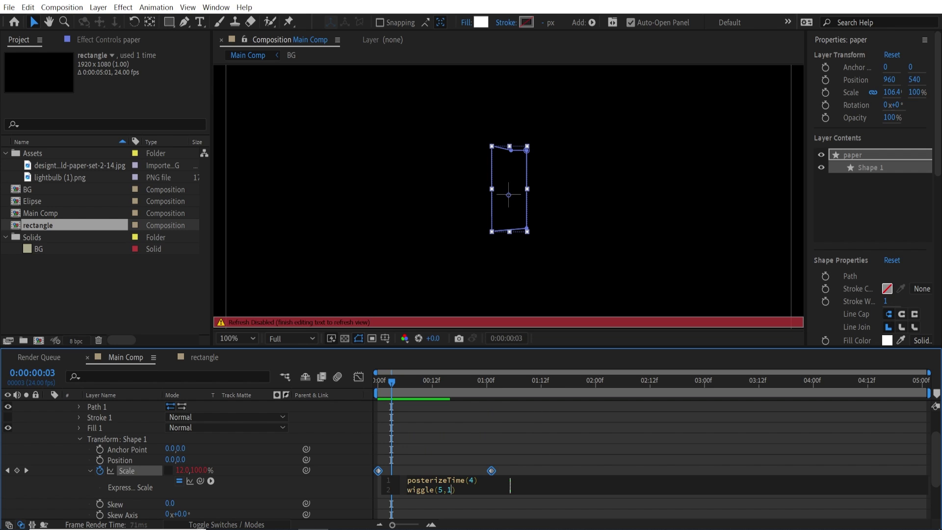
{"action": "left_click", "coordinate": [548, 431]}
{"action": "left_click_drag", "start_coordinate": [392, 383], "coordinate": [320, 395]}
{"action": "key", "text": "space"}
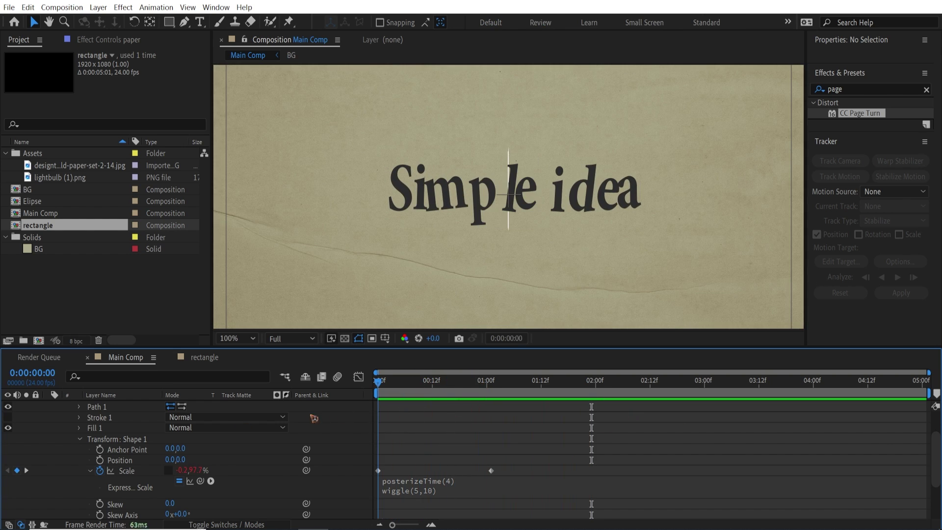
{"action": "key", "text": "space"}
{"action": "left_click_drag", "start_coordinate": [400, 384], "coordinate": [373, 384]}
{"action": "key", "text": "period"}
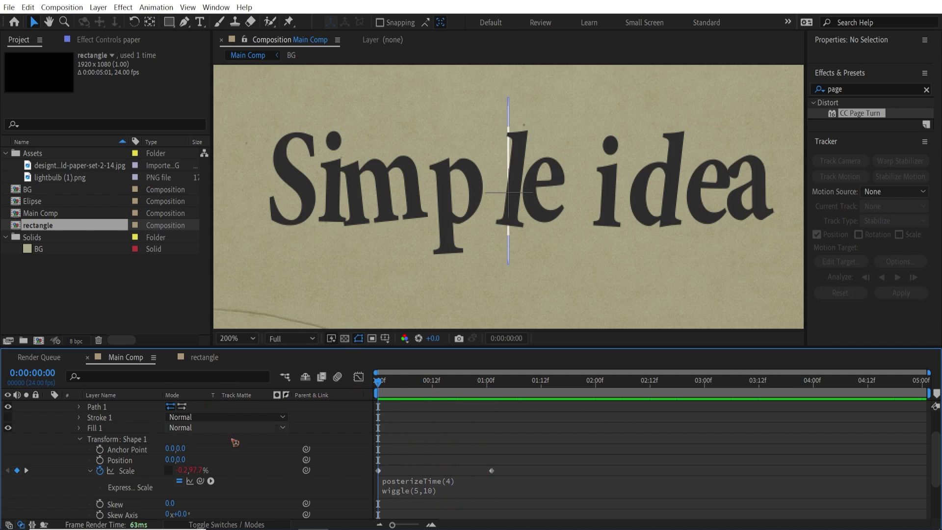
{"action": "scroll", "coordinate": [122, 429], "scroll_direction": "up", "scroll_amount": 2}
{"action": "left_click", "coordinate": [108, 417]}
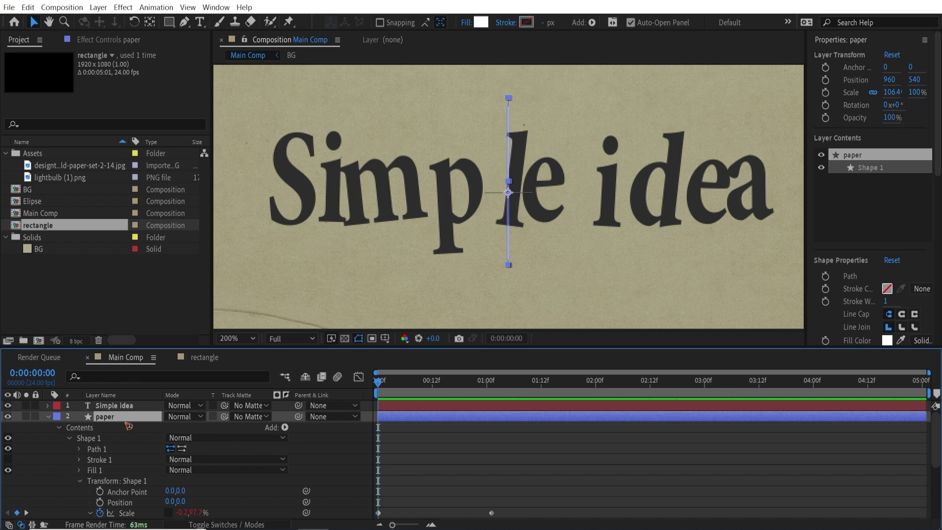
Step frame by frame through the paper's unfold and reveal its animated properties
{"action": "key", "text": "t"}
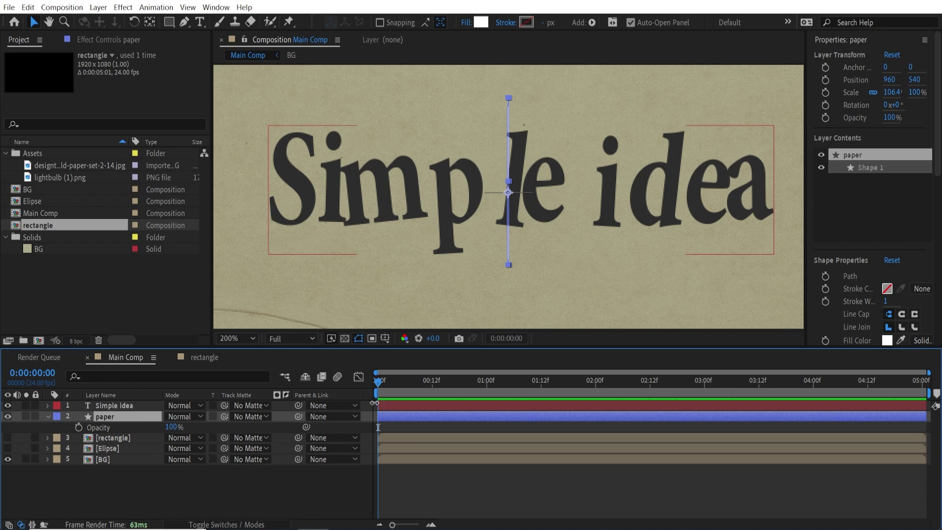
{"action": "key", "text": "Page_Down"}
{"action": "key", "text": "Page_Down"}
{"action": "key", "text": "Page_Down"}
{"action": "key", "text": "Page_Down"}
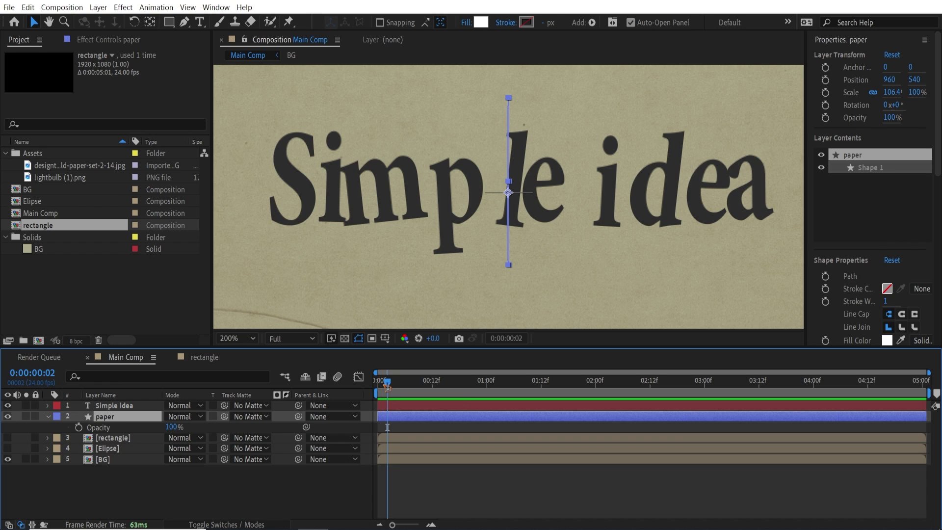
{"action": "key", "text": "Page_Down"}
{"action": "key", "text": "Page_Down"}
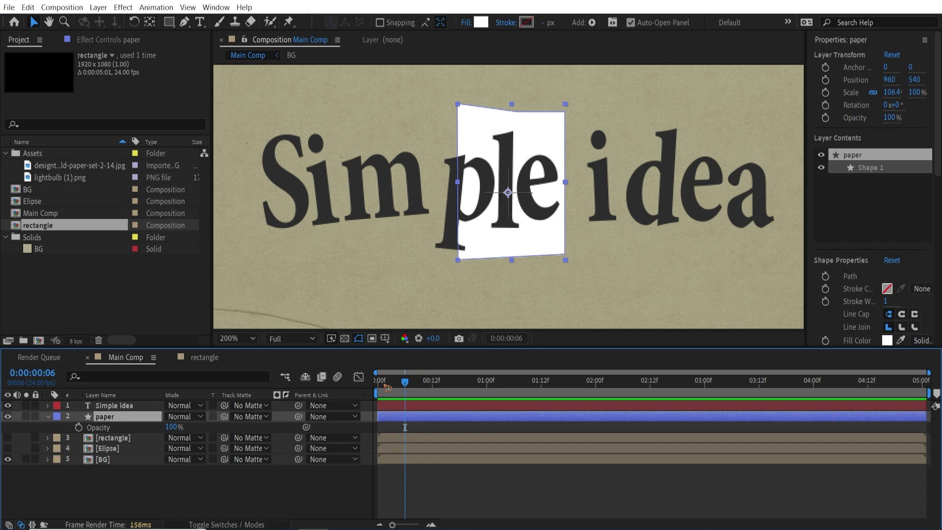
{"action": "key", "text": "Page_Down"}
{"action": "key", "text": "Page_Down"}
{"action": "key", "text": "Page_Down"}
{"action": "key", "text": "Page_Down"}
{"action": "key", "text": "Page_Down"}
{"action": "key", "text": "Page_Down"}
{"action": "key", "text": "Page_Up"}
{"action": "key", "text": "Page_Up"}
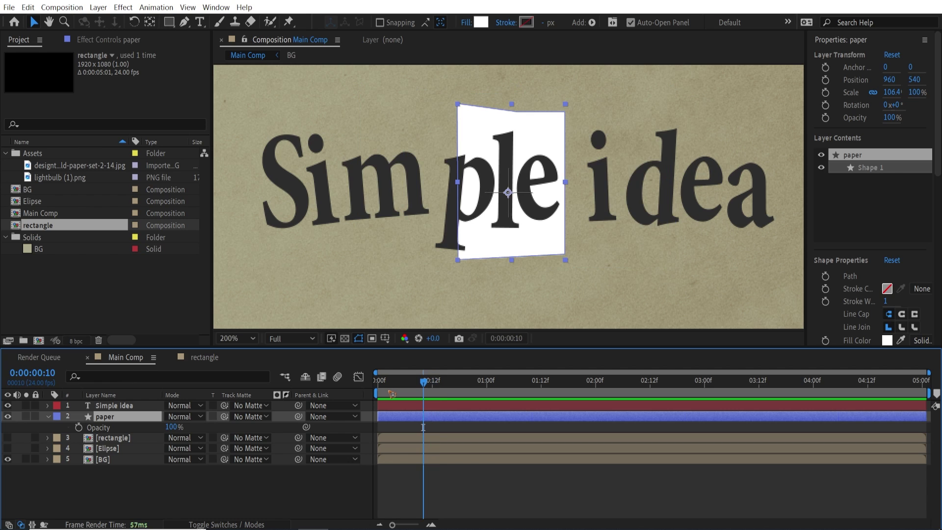
{"action": "left_click", "coordinate": [49, 416]}
{"action": "left_click", "coordinate": [49, 416]}
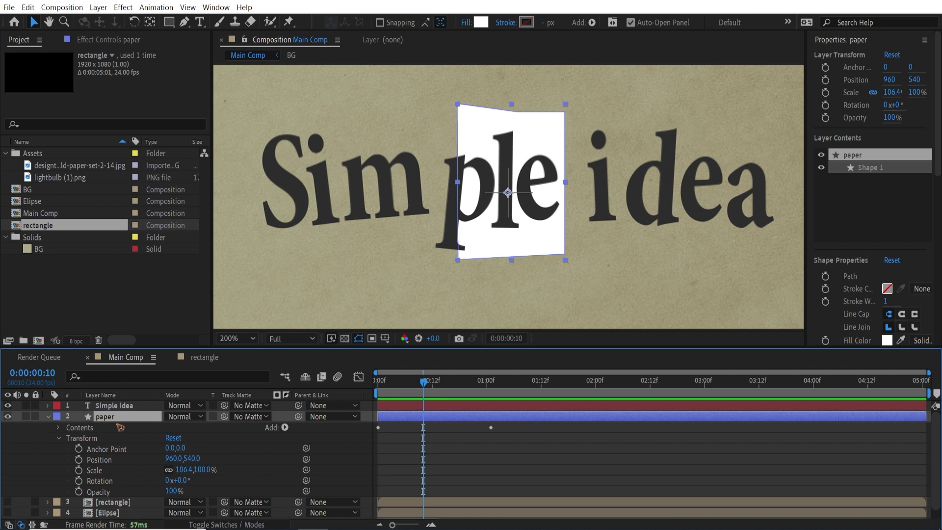
{"action": "key", "text": "u"}
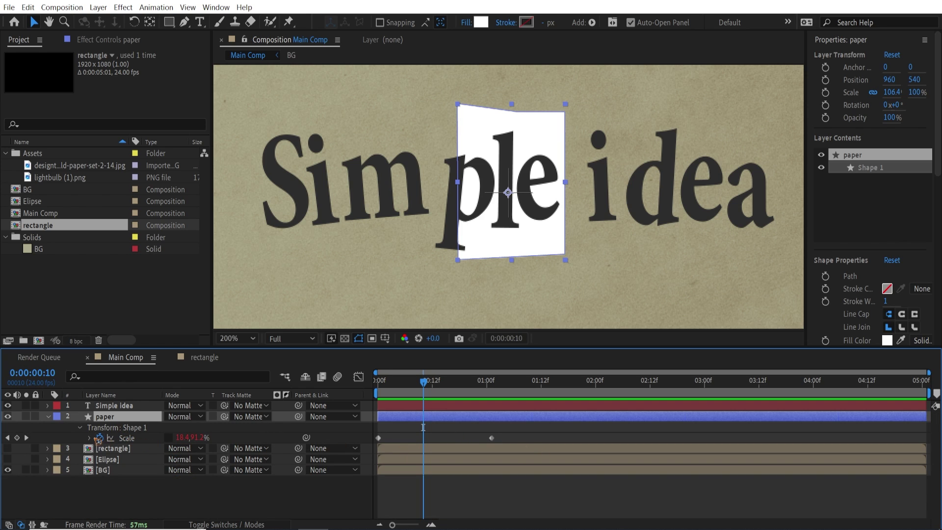
Edit the paper's Scale expression, then preview and stop at frame 3
{"action": "left_click", "coordinate": [472, 453]}
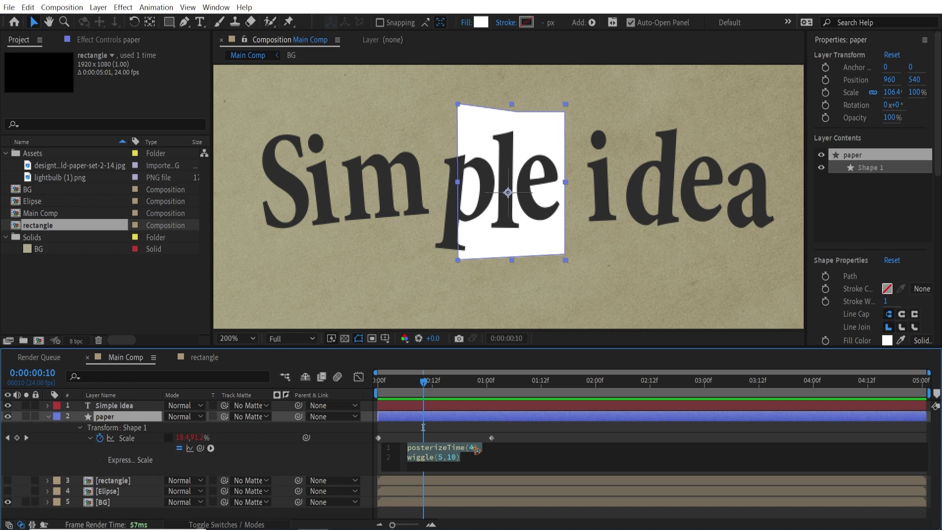
{"action": "left_click", "coordinate": [473, 463]}
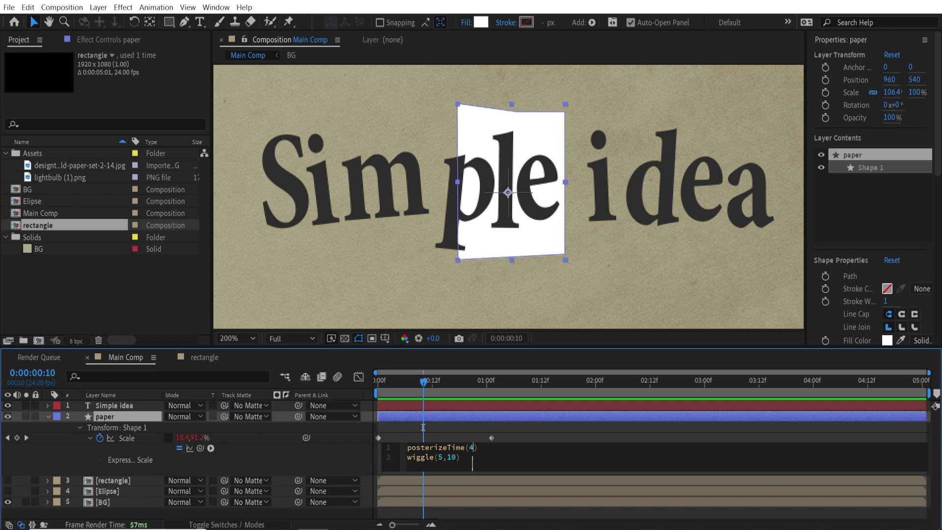
{"action": "left_click", "coordinate": [625, 440]}
{"action": "key", "text": "space"}
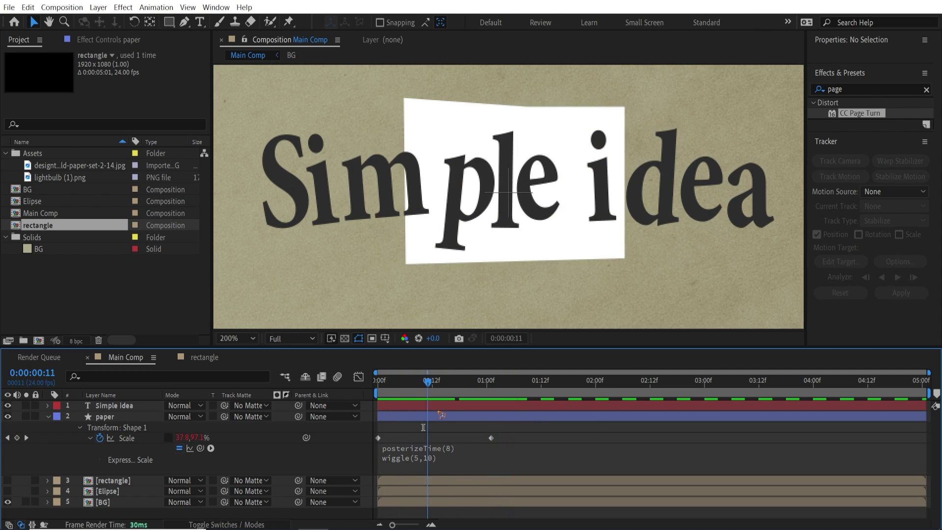
{"action": "key", "text": "space"}
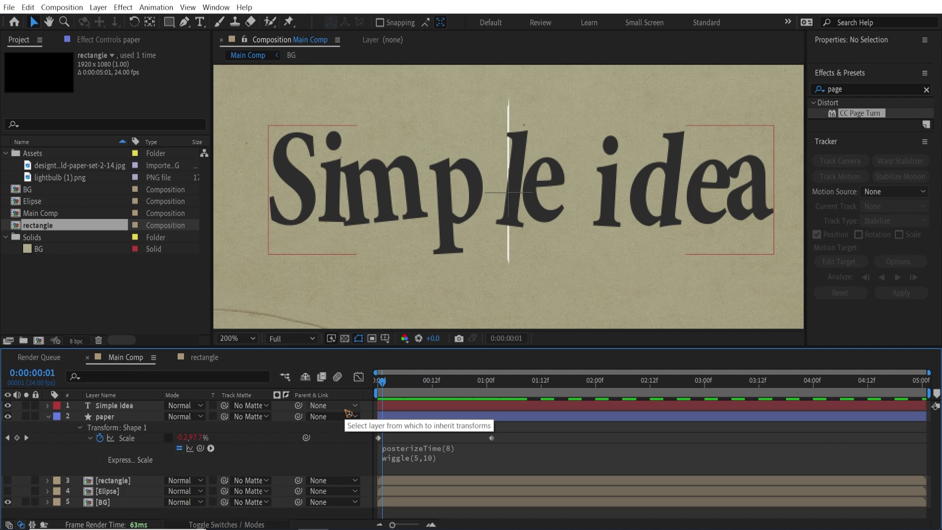
{"action": "key", "text": "Page_Down"}
{"action": "key", "text": "Page_Down"}
Keyframe the paper's Opacity from 0% at frame 2 to 100% at frame 3, then preview
{"action": "left_click", "coordinate": [100, 420]}
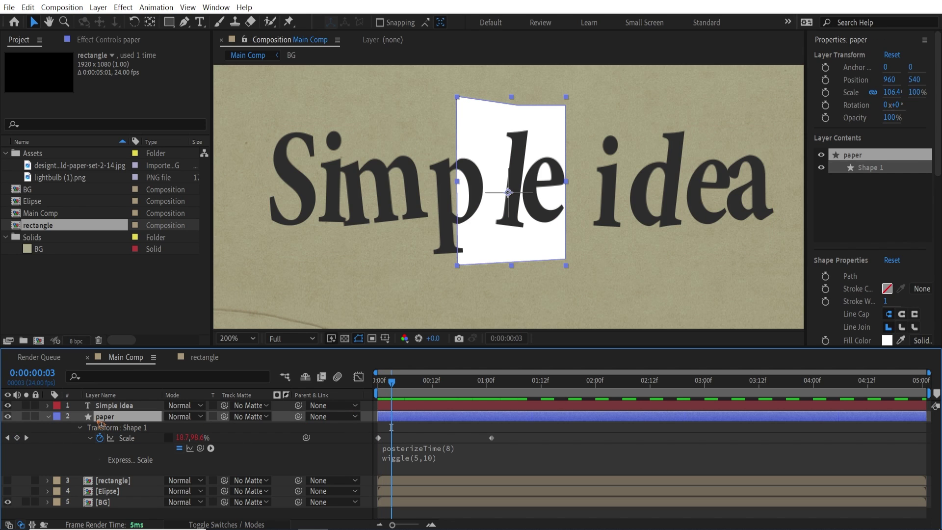
{"action": "key", "text": "t"}
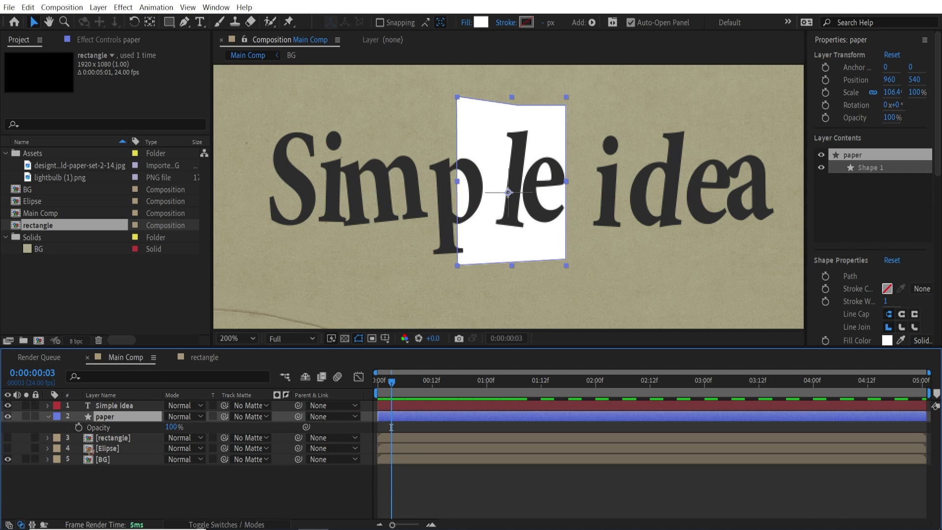
{"action": "left_click", "coordinate": [78, 427]}
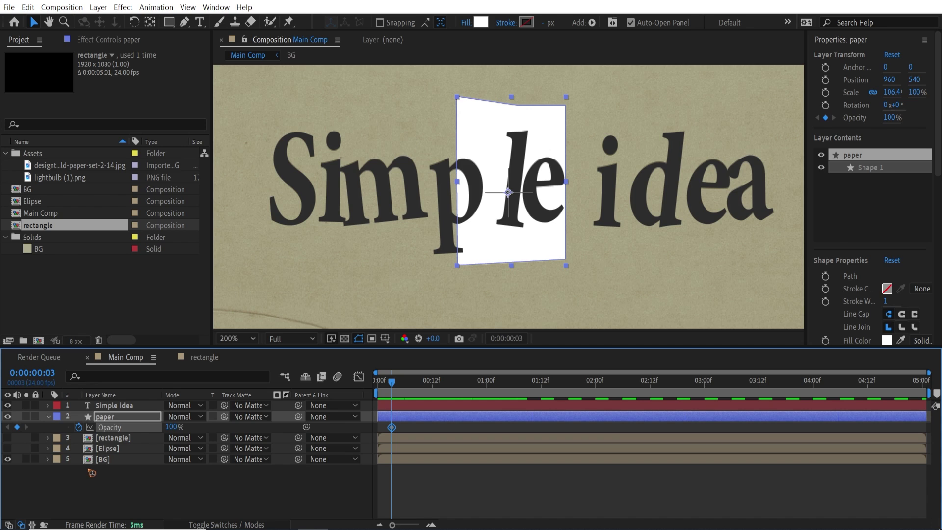
{"action": "key", "text": "Page_Up"}
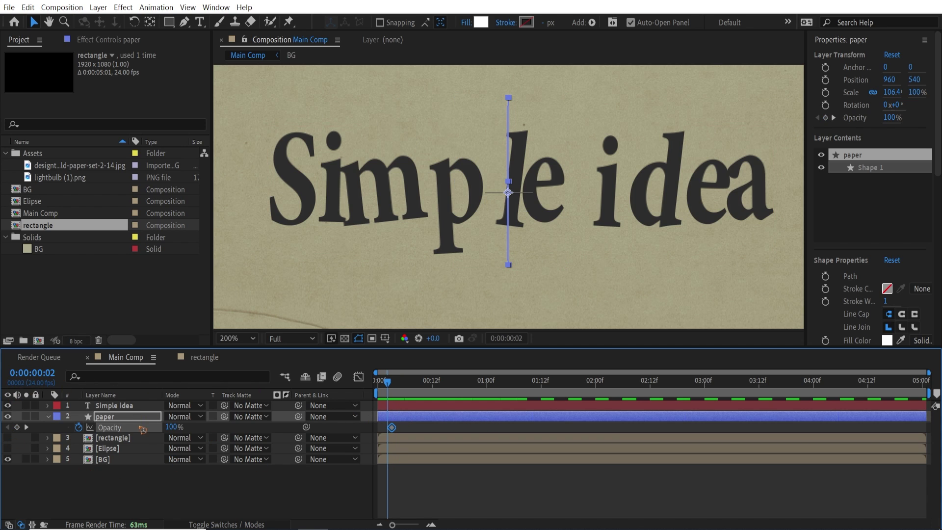
{"action": "left_click", "coordinate": [169, 427]}
{"action": "type", "text": "0"}
{"action": "key", "text": "Return"}
{"action": "left_click", "coordinate": [461, 491]}
{"action": "key", "text": "space"}
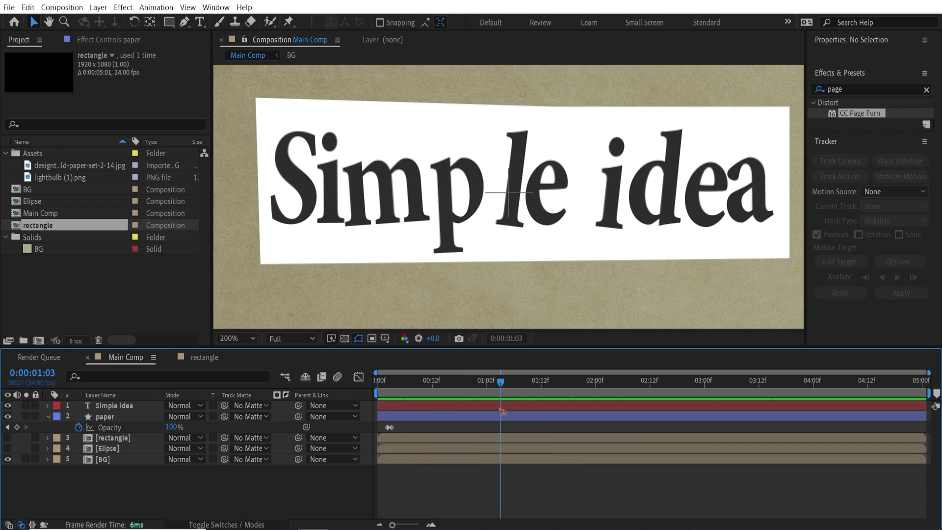
Tint the paper layer's fill to a light cream colour
{"action": "scroll", "coordinate": [621, 166], "scroll_direction": "down", "scroll_amount": 2}
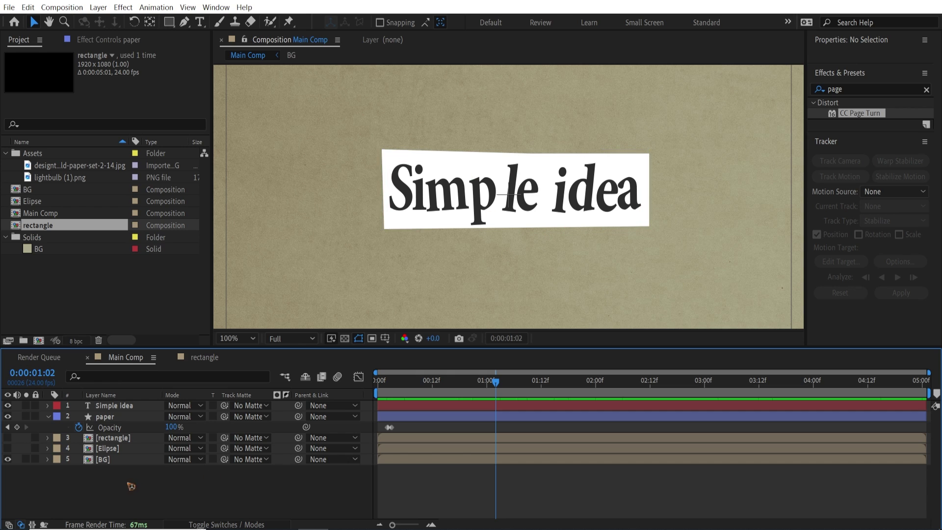
{"action": "left_click", "coordinate": [116, 418]}
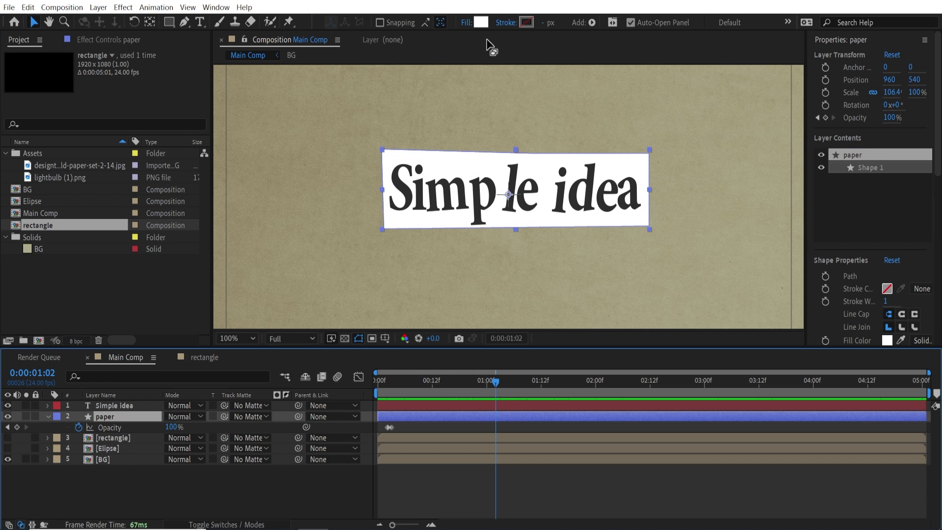
{"action": "left_click", "coordinate": [482, 22]}
{"action": "left_click", "coordinate": [485, 378]}
{"action": "mouse_move", "coordinate": [485, 378]}
{"action": "left_mouse_down"}
{"action": "mouse_move", "coordinate": [475, 328]}
{"action": "mouse_move", "coordinate": [458, 344]}
{"action": "left_mouse_up"}
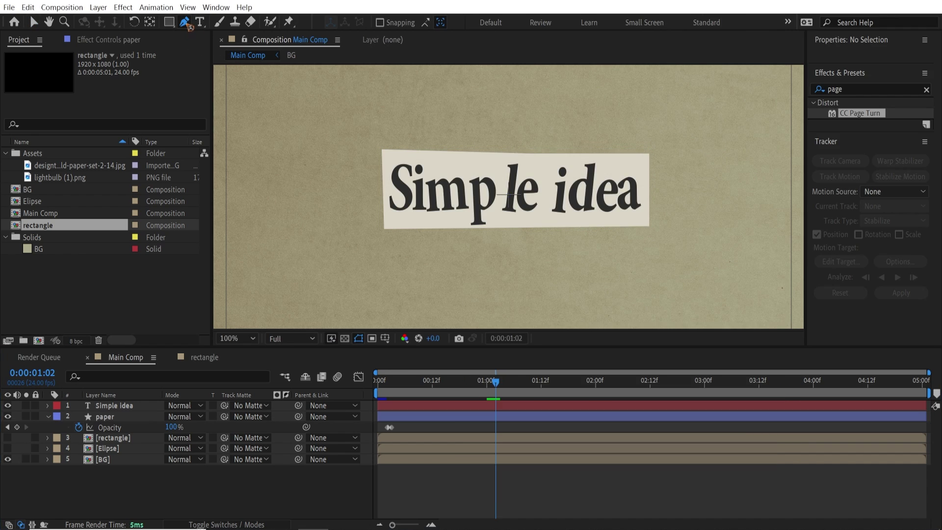
Switch to custom shape paths and set the new-shape fill to a saturated bright pink
{"action": "left_click", "coordinate": [184, 22]}
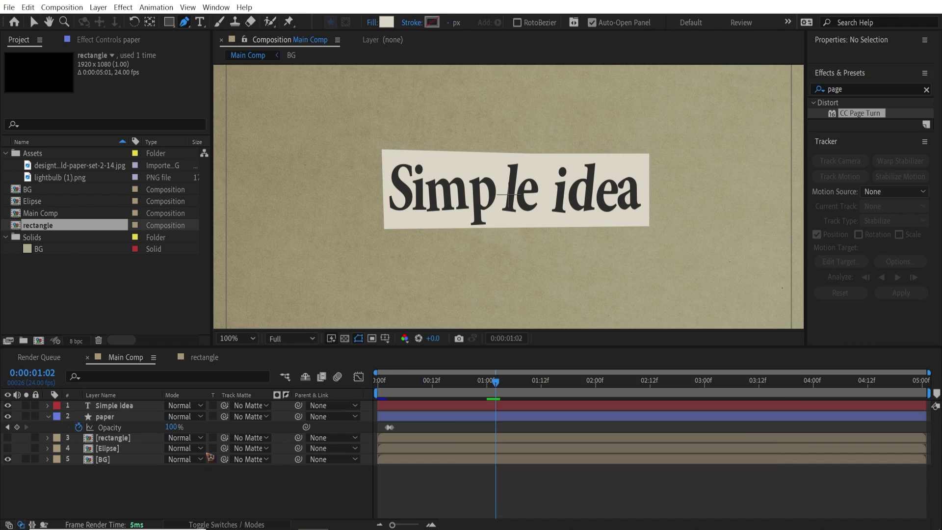
{"action": "left_click", "coordinate": [386, 22]}
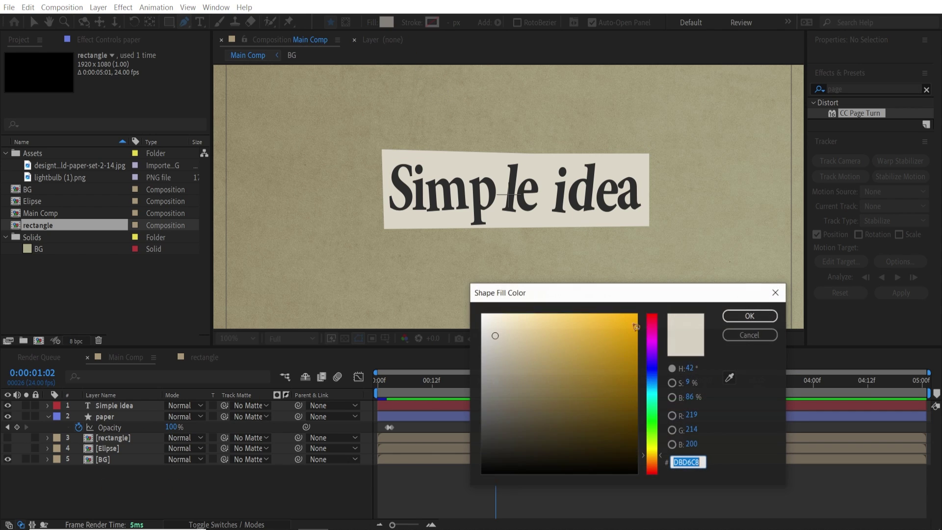
{"action": "left_click", "coordinate": [654, 326]}
{"action": "left_click_drag", "start_coordinate": [605, 324], "coordinate": [723, 285]}
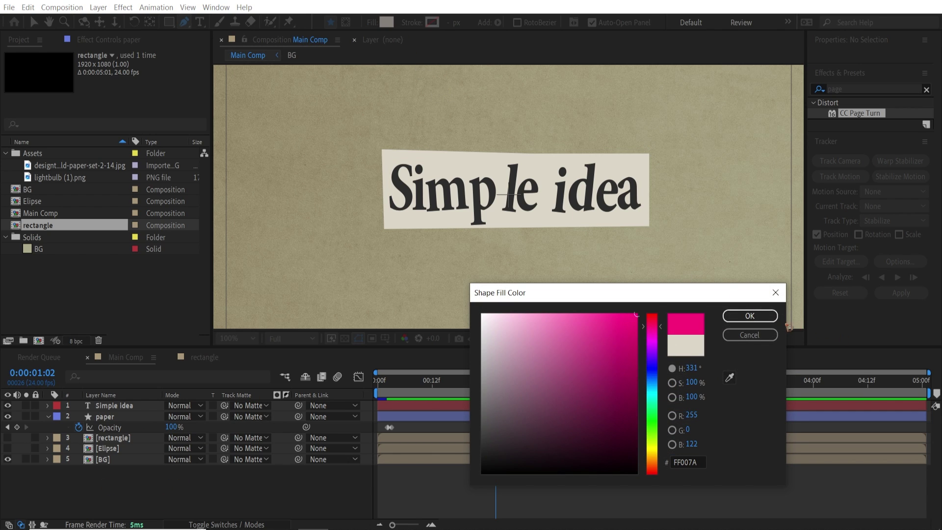
{"action": "left_click", "coordinate": [754, 315]}
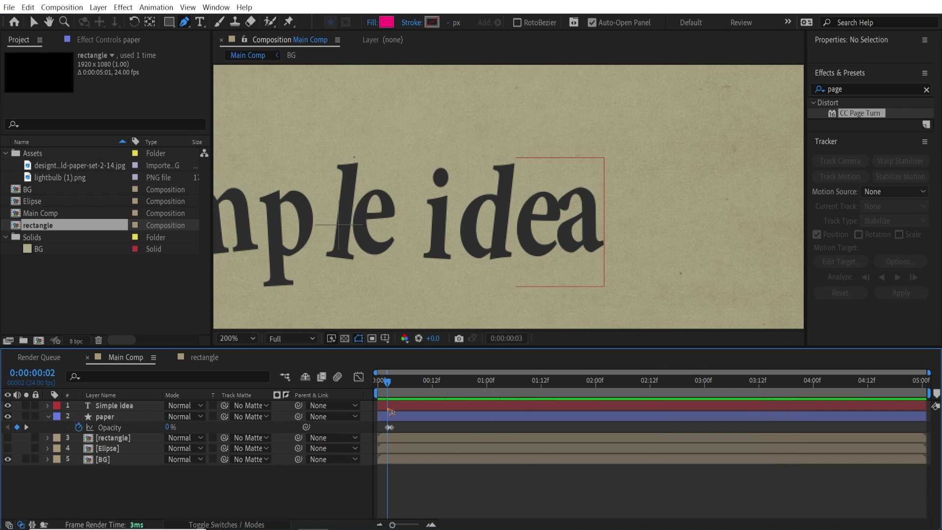
On the frame where the paper appears, draw the first pink strip along the fold edge
{"action": "key", "text": "Page_Down"}
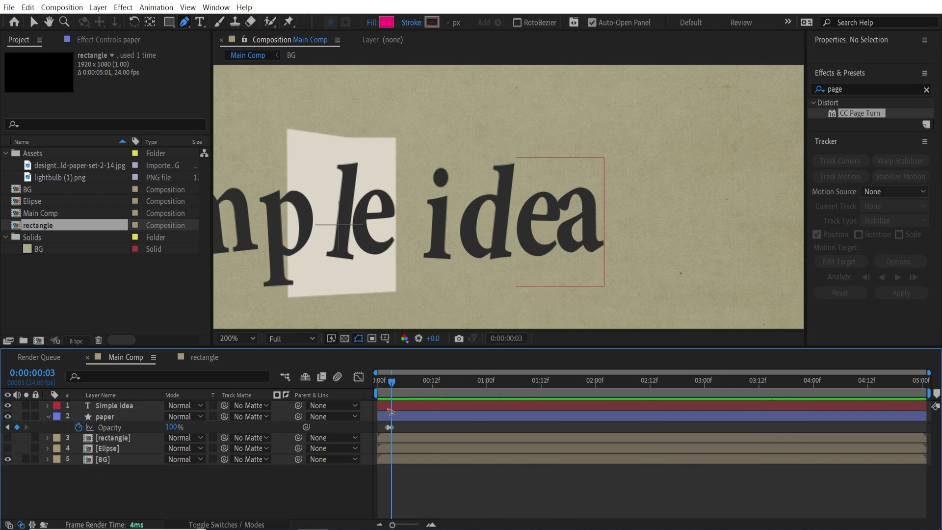
{"action": "left_click_drag", "start_coordinate": [325, 178], "coordinate": [423, 129]}
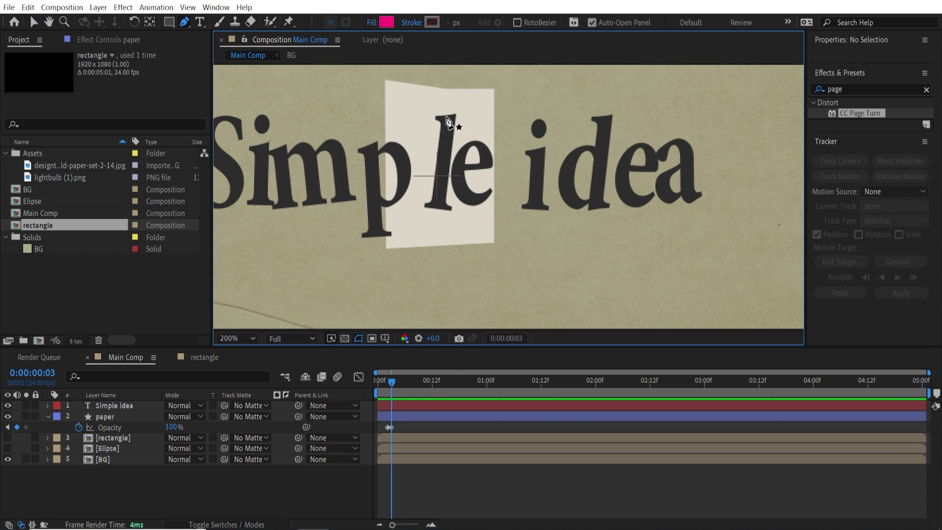
{"action": "scroll", "coordinate": [453, 123], "scroll_direction": "up", "scroll_amount": 1}
{"action": "left_click_drag", "start_coordinate": [464, 104], "coordinate": [504, 202]}
{"action": "left_click", "coordinate": [491, 105]}
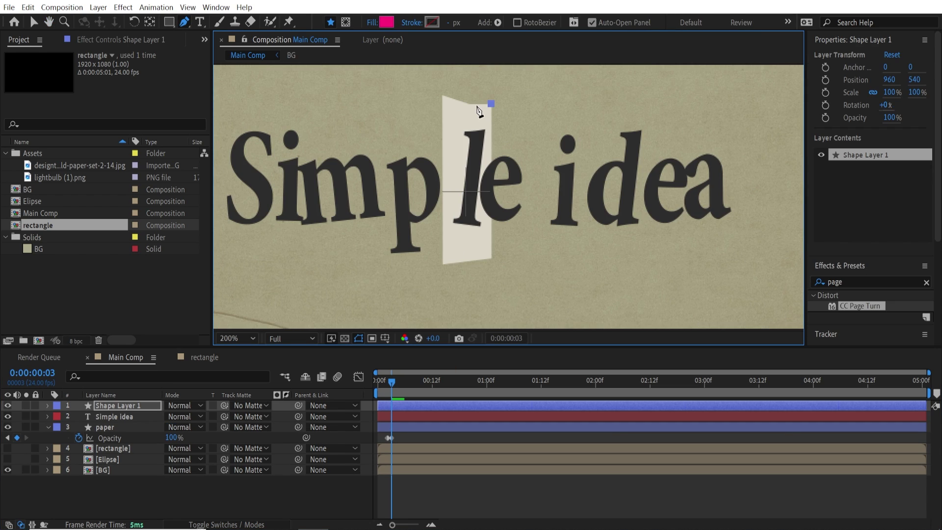
{"action": "left_click", "coordinate": [472, 105]}
{"action": "left_click", "coordinate": [476, 121]}
{"action": "left_click", "coordinate": [471, 187]}
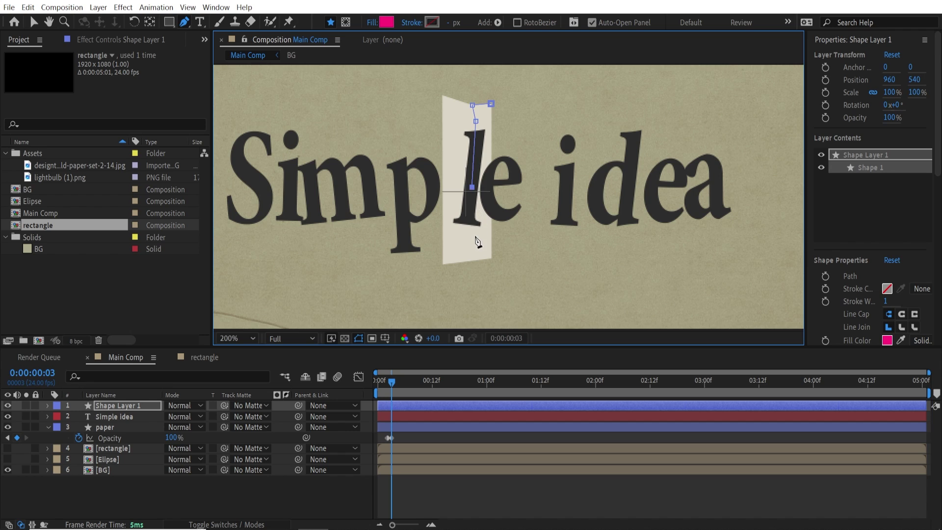
{"action": "left_click", "coordinate": [475, 258]}
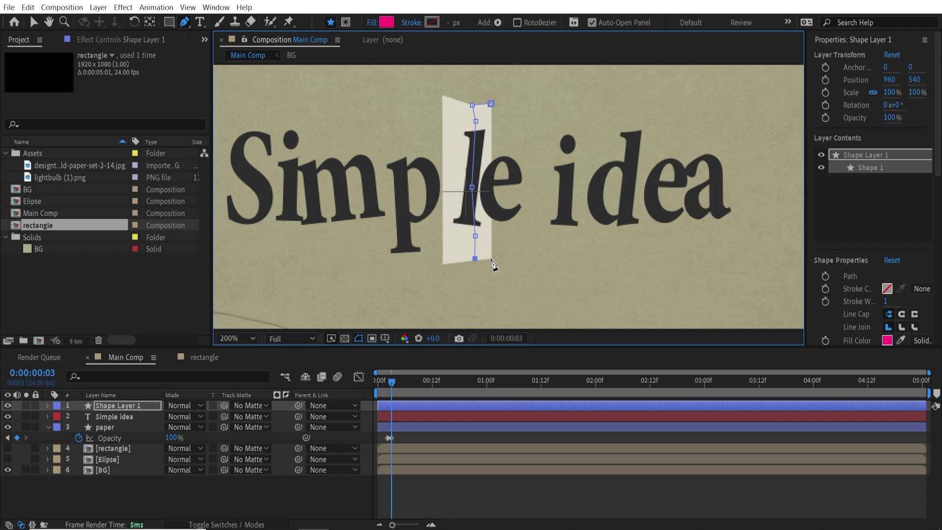
{"action": "left_click", "coordinate": [491, 105]}
Rename the new shape layer to 'fold'
{"action": "key", "text": "v"}
{"action": "left_click", "coordinate": [142, 409]}
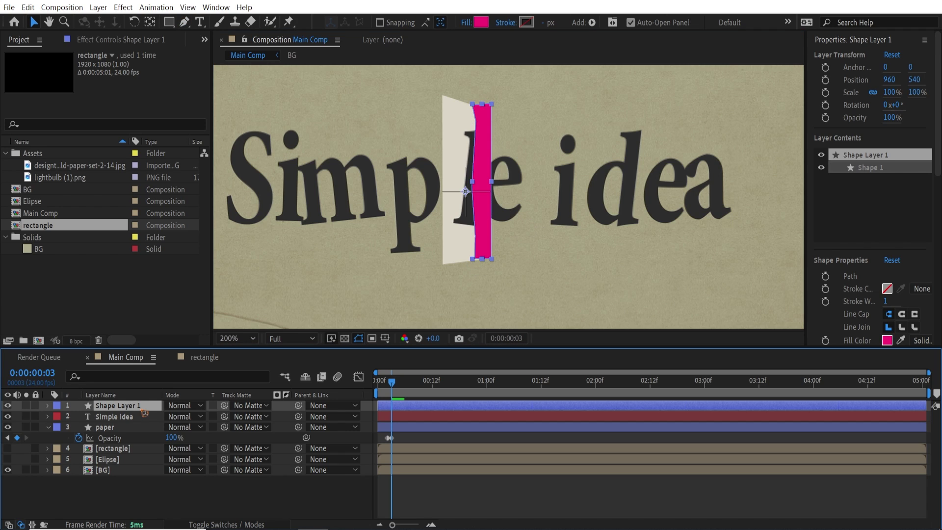
{"action": "key", "text": "Return"}
{"action": "type", "text": "fold"}
{"action": "key", "text": "Return"}
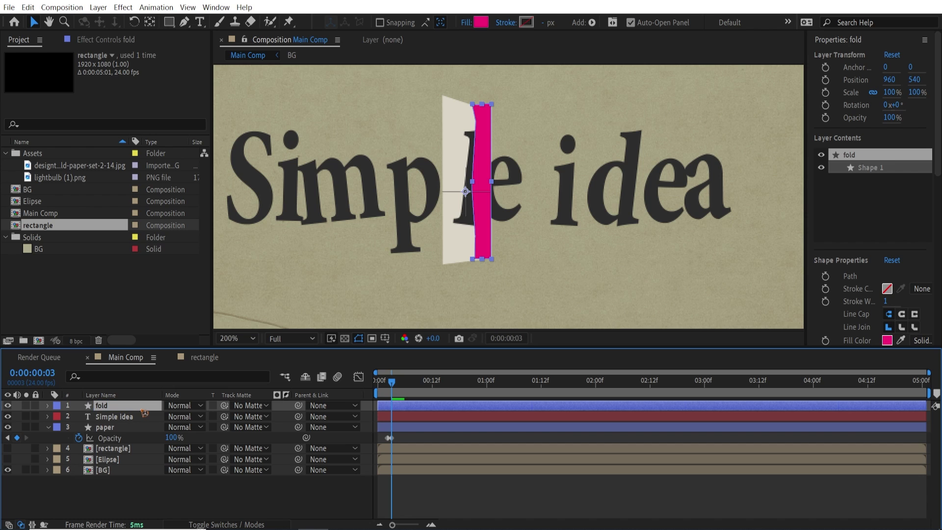
Draw the second pink strip along the other side of the fold and close its path
{"action": "scroll", "coordinate": [479, 231], "scroll_direction": "up", "scroll_amount": 1}
{"action": "key", "text": "g"}
{"action": "left_click_drag", "start_coordinate": [443, 211], "coordinate": [464, 135]}
{"action": "left_click", "coordinate": [472, 128]}
{"action": "left_click", "coordinate": [469, 195]}
{"action": "left_click", "coordinate": [469, 260]}
{"action": "left_click", "coordinate": [471, 232]}
{"action": "left_click", "coordinate": [465, 287]}
{"action": "left_click_drag", "start_coordinate": [466, 287], "coordinate": [463, 221]}
{"action": "left_click", "coordinate": [465, 254]}
{"action": "left_click", "coordinate": [438, 260]}
{"action": "left_click_drag", "start_coordinate": [453, 127], "coordinate": [448, 305]}
{"action": "left_click", "coordinate": [433, 99]}
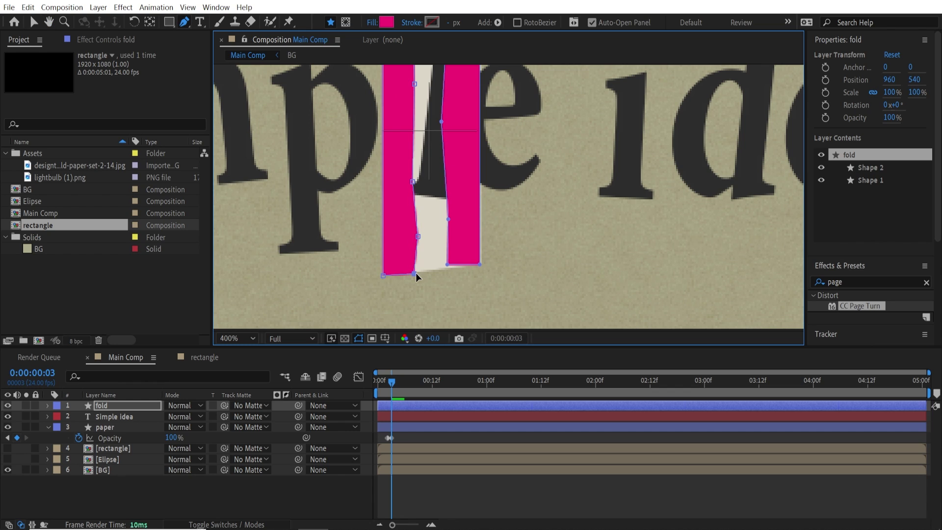
{"action": "left_click", "coordinate": [415, 275]}
Nudge the second strip's bottom corners into place beside the paper strip
{"action": "left_click_drag", "start_coordinate": [444, 269], "coordinate": [483, 264]}
{"action": "key", "text": "space"}
{"action": "left_click_drag", "start_coordinate": [518, 134], "coordinate": [533, 284]}
{"action": "scroll", "coordinate": [537, 266], "scroll_direction": "down", "scroll_amount": 2}
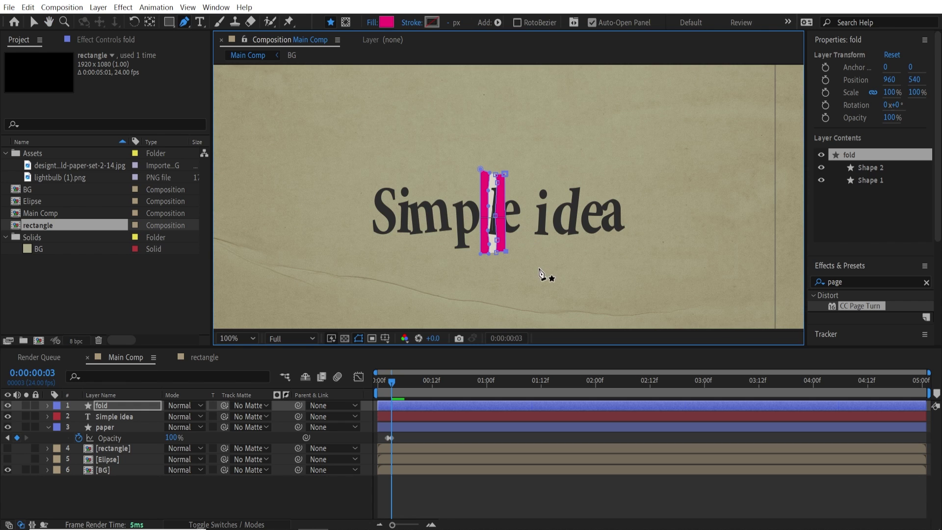
{"action": "scroll", "coordinate": [533, 263], "scroll_direction": "up", "scroll_amount": 2}
{"action": "left_click_drag", "start_coordinate": [534, 266], "coordinate": [524, 195]}
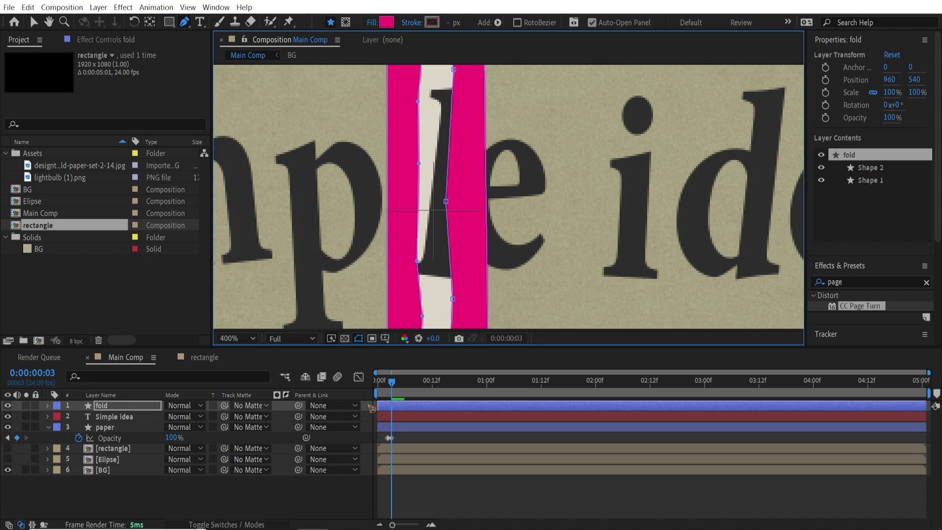
Expand the fold layer's contents and select both Shape 1 and Shape 2
{"action": "left_click", "coordinate": [410, 409]}
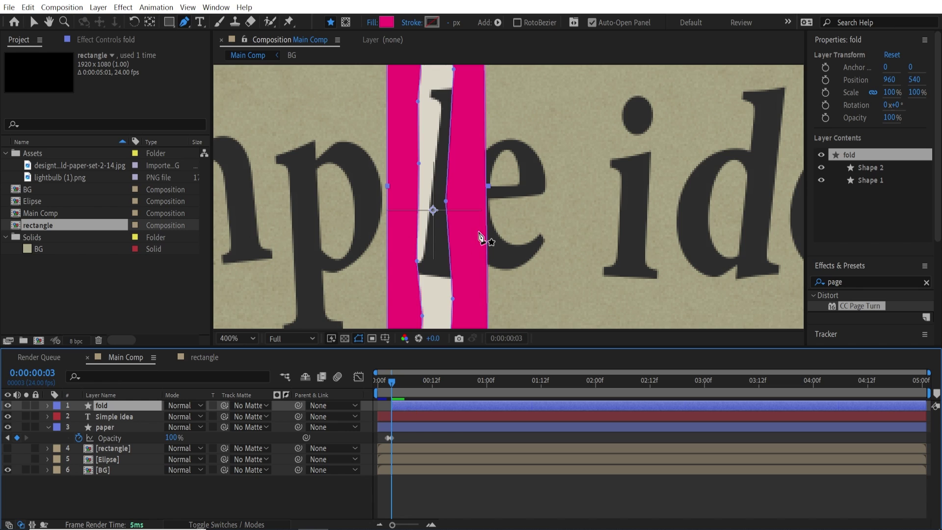
{"action": "key", "text": "comma"}
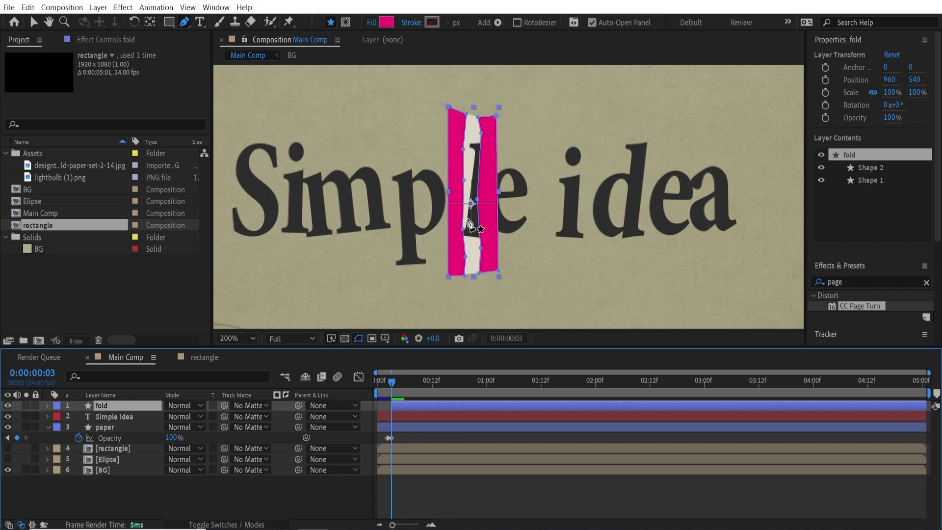
{"action": "key", "text": "v"}
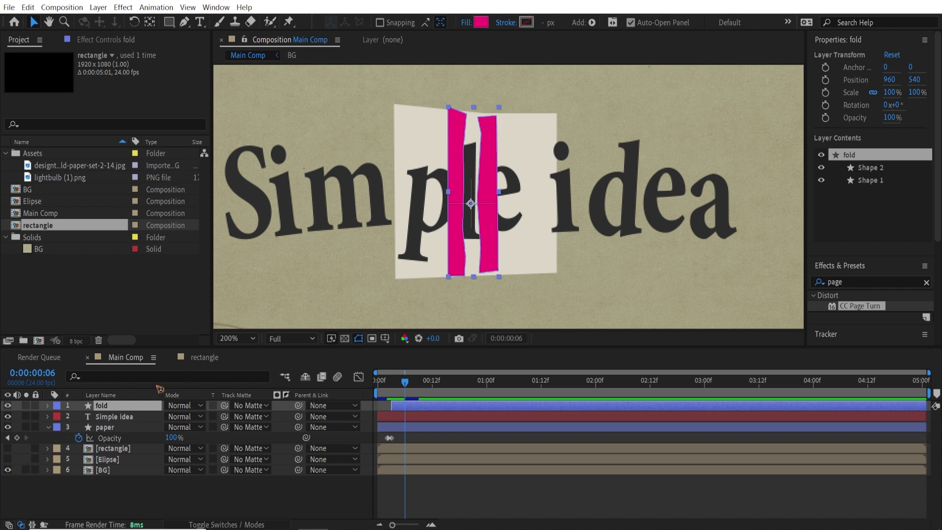
{"action": "left_click", "coordinate": [47, 406]}
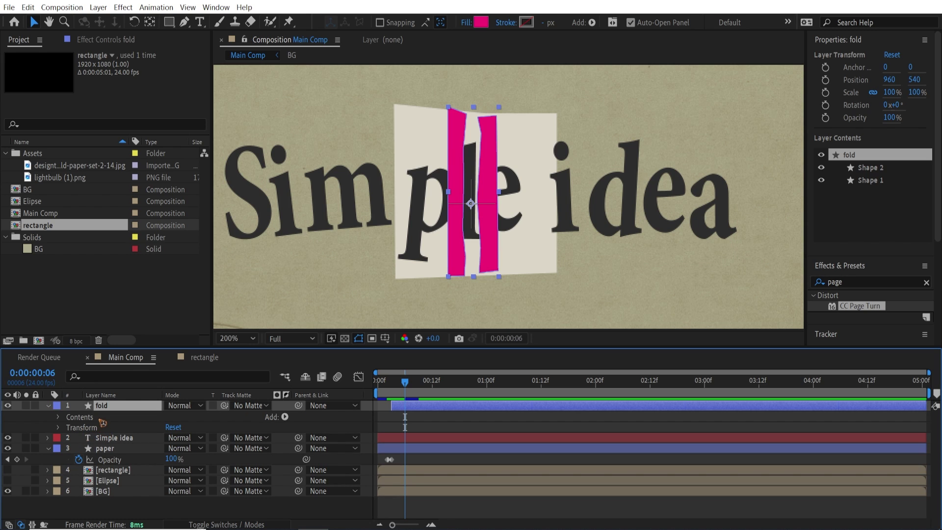
{"action": "left_click", "coordinate": [98, 417]}
{"action": "left_click", "coordinate": [58, 417]}
{"action": "left_click", "coordinate": [81, 436]}
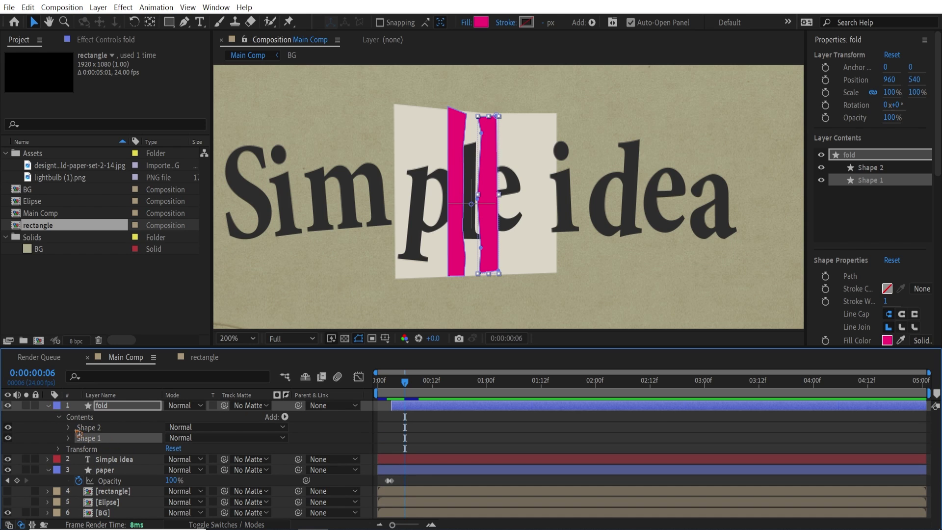
{"action": "left_click", "coordinate": [98, 428]}
{"action": "left_click", "coordinate": [96, 439], "text": "shift"}
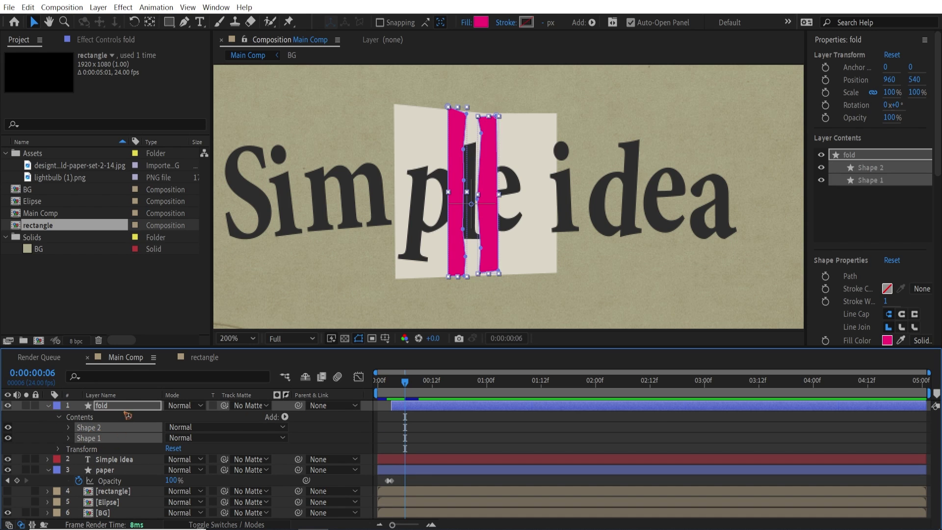
Search the properties for 'path' and start Path keyframing on both shapes
{"action": "left_click", "coordinate": [146, 376]}
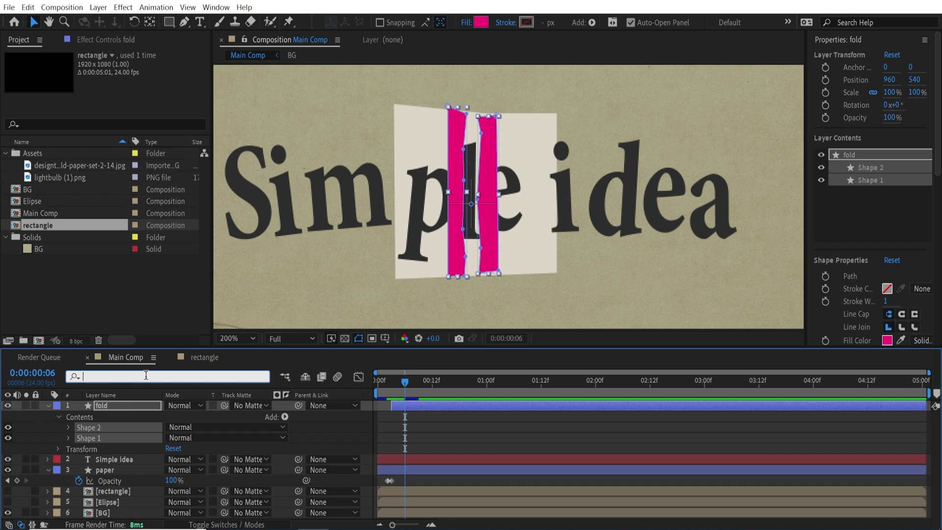
{"action": "type", "text": "pat"}
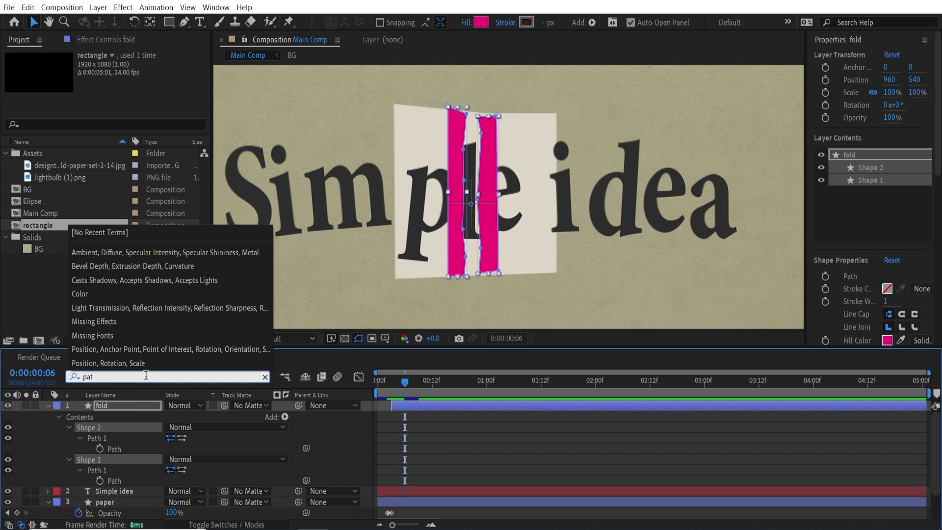
{"action": "type", "text": "hj"}
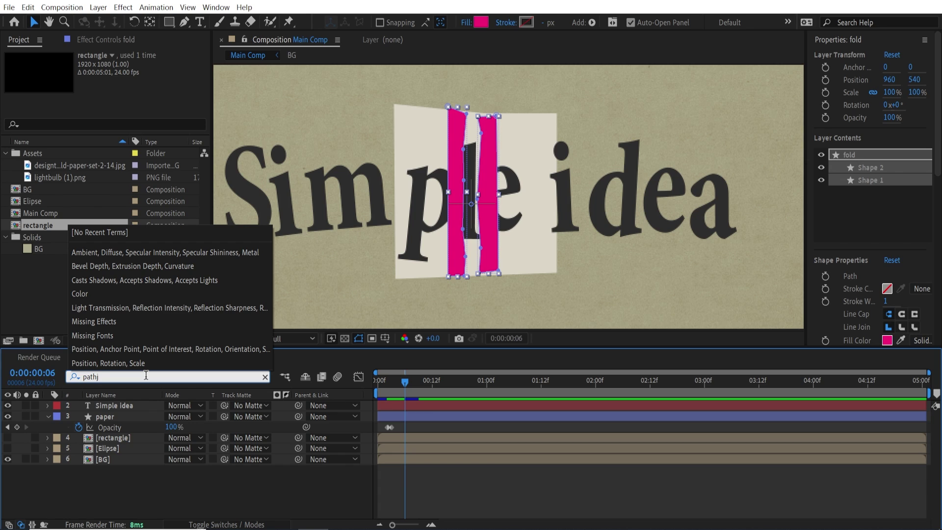
{"action": "key", "text": "BackSpace"}
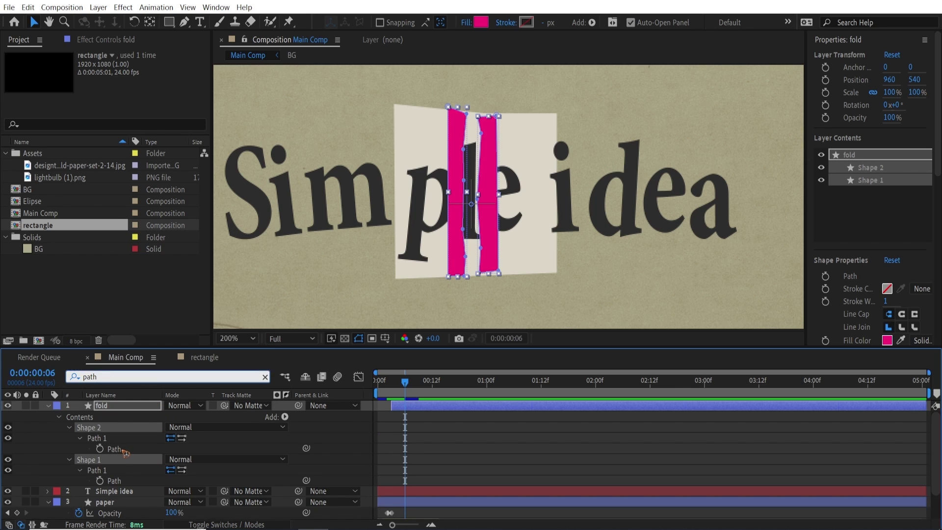
{"action": "left_click", "coordinate": [125, 451]}
{"action": "left_click", "coordinate": [100, 449]}
{"action": "left_click", "coordinate": [100, 480]}
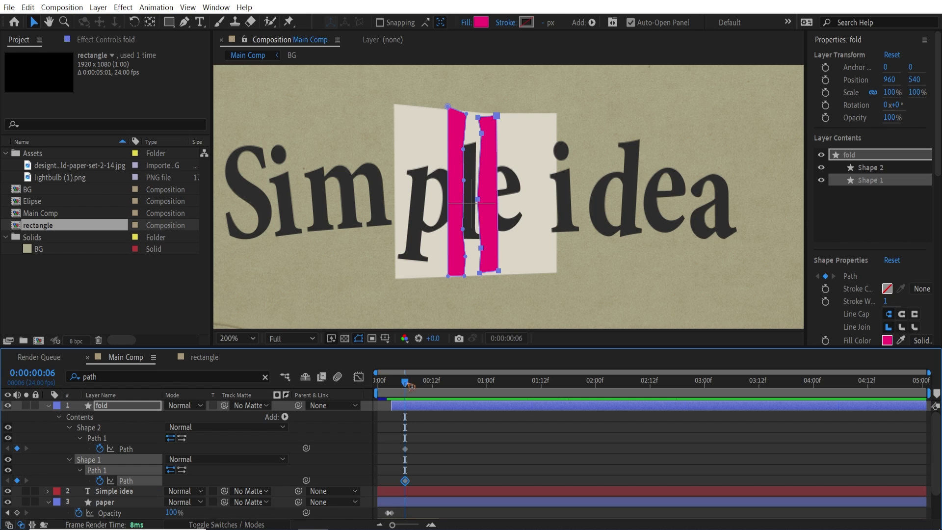
Add Path keyframes for both shapes at frame 3, then select all four keyframes at frame 6
{"action": "left_click_drag", "start_coordinate": [411, 387], "coordinate": [392, 385]}
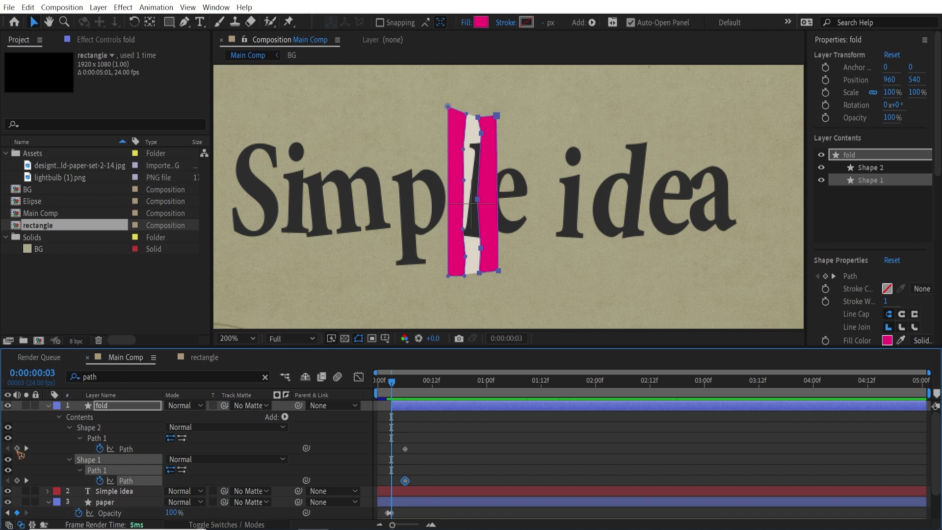
{"action": "left_click", "coordinate": [17, 448]}
{"action": "left_click", "coordinate": [16, 480]}
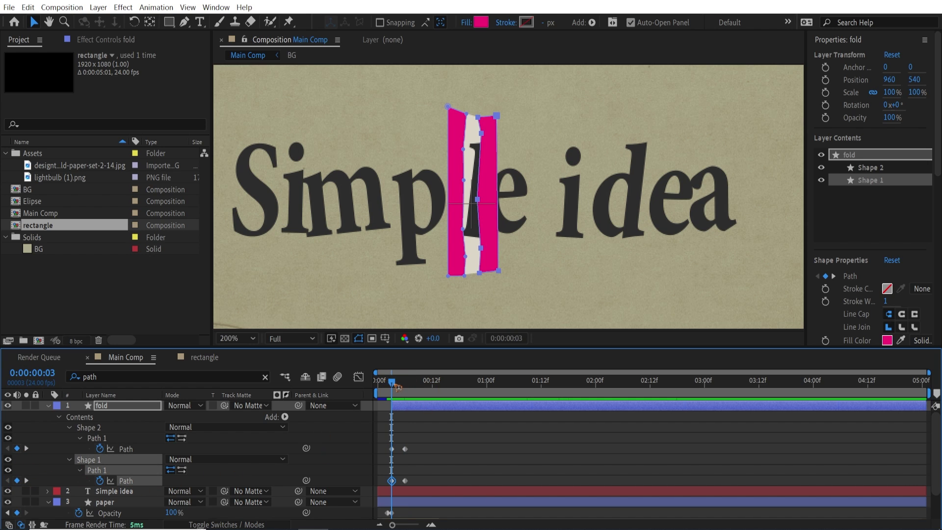
{"action": "left_click_drag", "start_coordinate": [395, 384], "coordinate": [405, 387]}
{"action": "left_click_drag", "start_coordinate": [425, 445], "coordinate": [386, 489]}
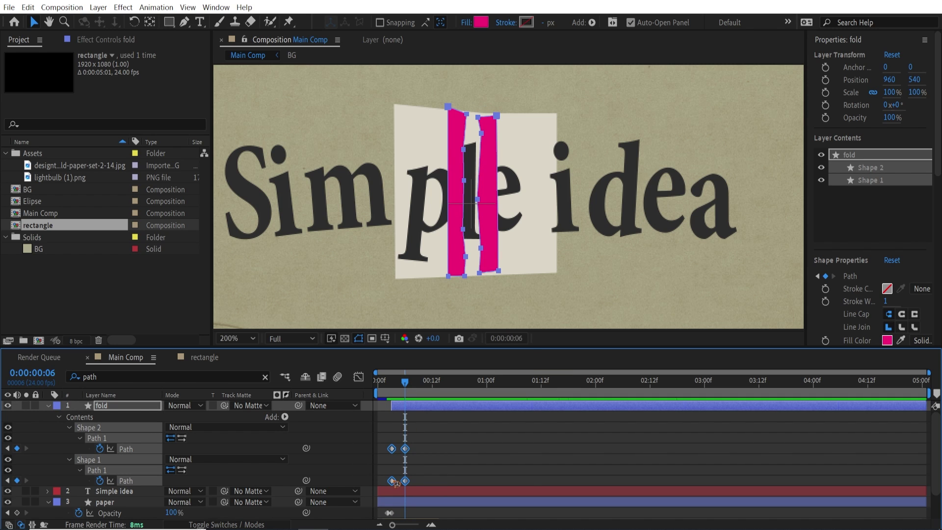
Make the fold keyframes Hold and move both pink folds outward at frame 6
{"action": "right_click", "coordinate": [393, 481]}
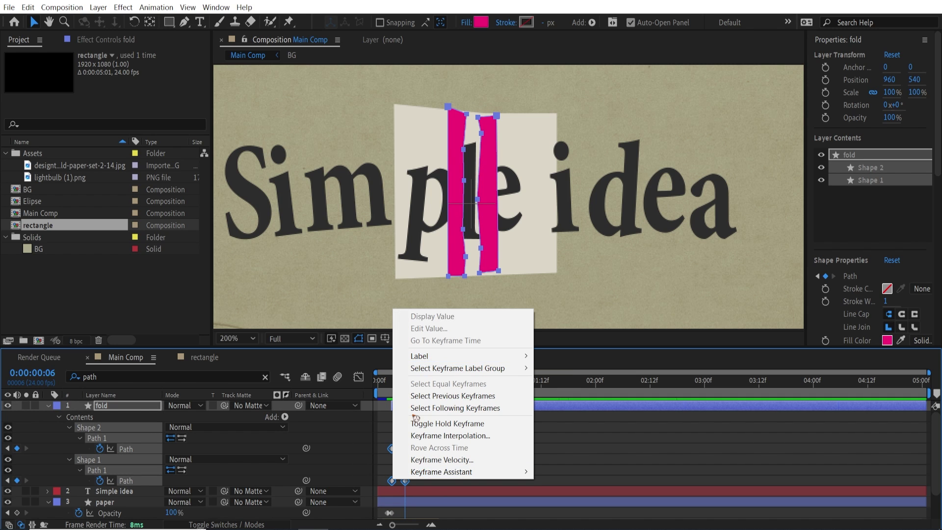
{"action": "left_click", "coordinate": [458, 426]}
{"action": "left_click", "coordinate": [445, 450]}
{"action": "left_click_drag", "start_coordinate": [405, 383], "coordinate": [391, 384]}
{"action": "left_click_drag", "start_coordinate": [463, 229], "coordinate": [411, 232]}
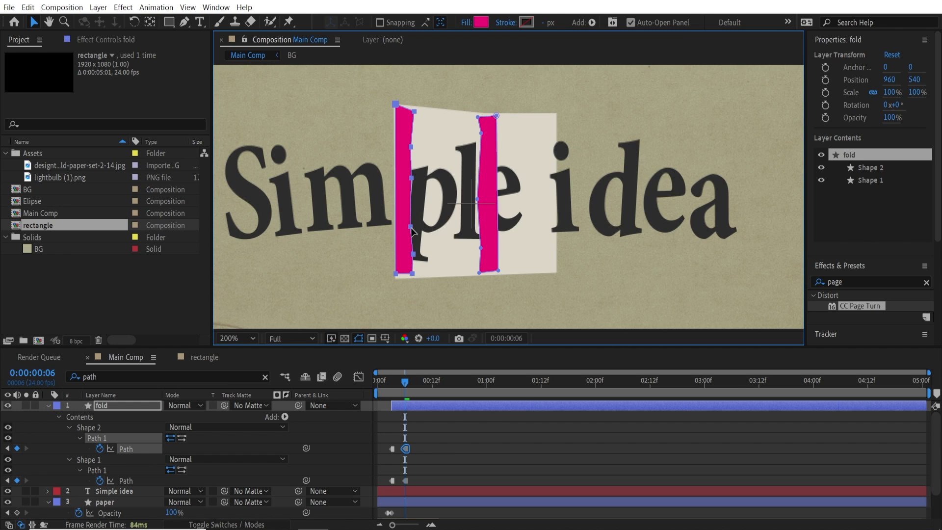
{"action": "left_click_drag", "start_coordinate": [481, 248], "coordinate": [542, 248]}
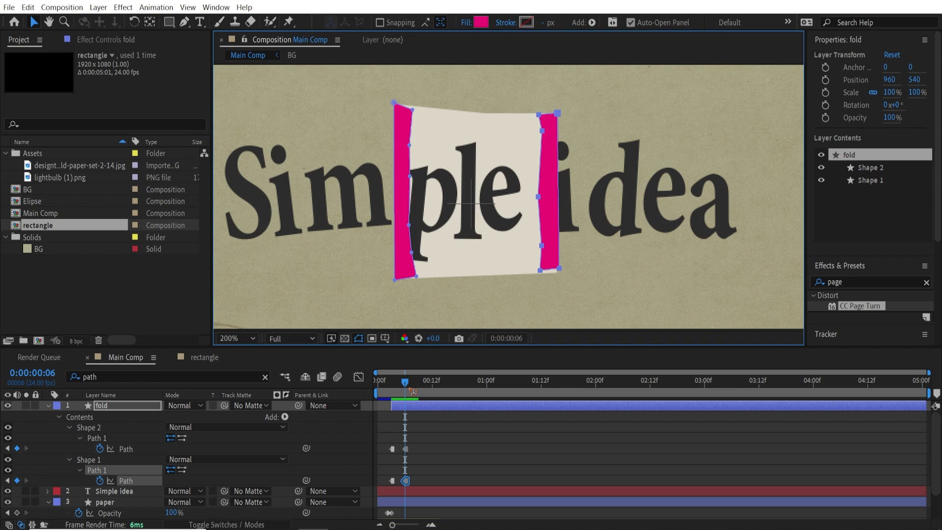
At frame 9, push the right pink fold further right toward the paper edge
{"action": "key", "text": "Page_Down"}
{"action": "key", "text": "Page_Down"}
{"action": "key", "text": "Page_Down"}
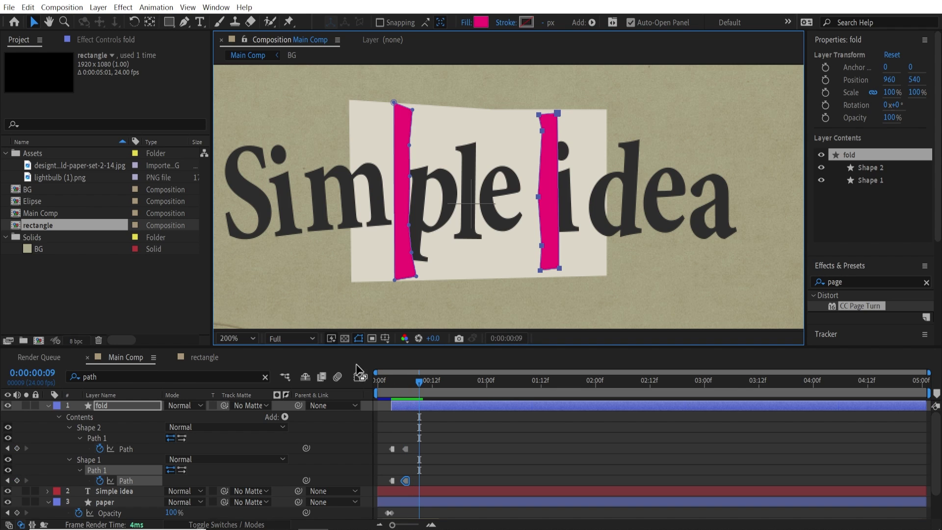
{"action": "left_click_drag", "start_coordinate": [559, 269], "coordinate": [608, 265]}
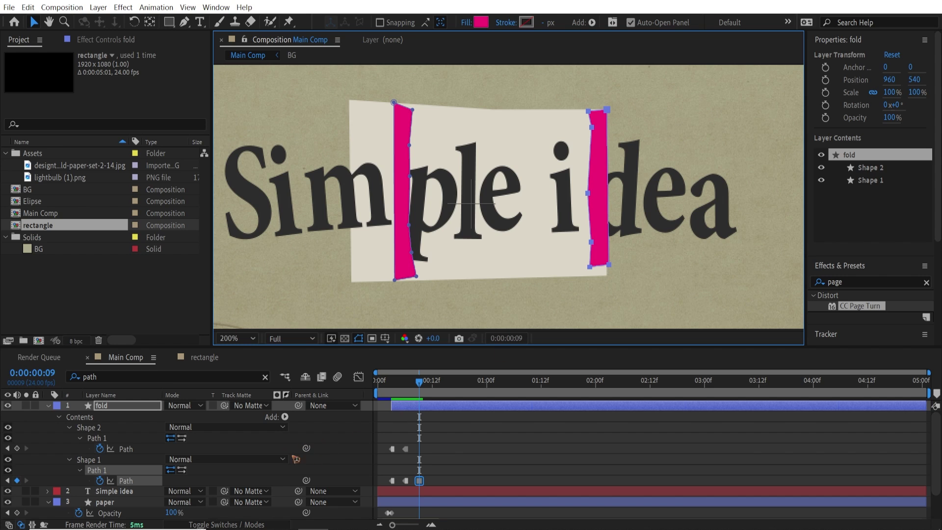
{"action": "left_click", "coordinate": [520, 454]}
{"action": "left_click", "coordinate": [143, 479]}
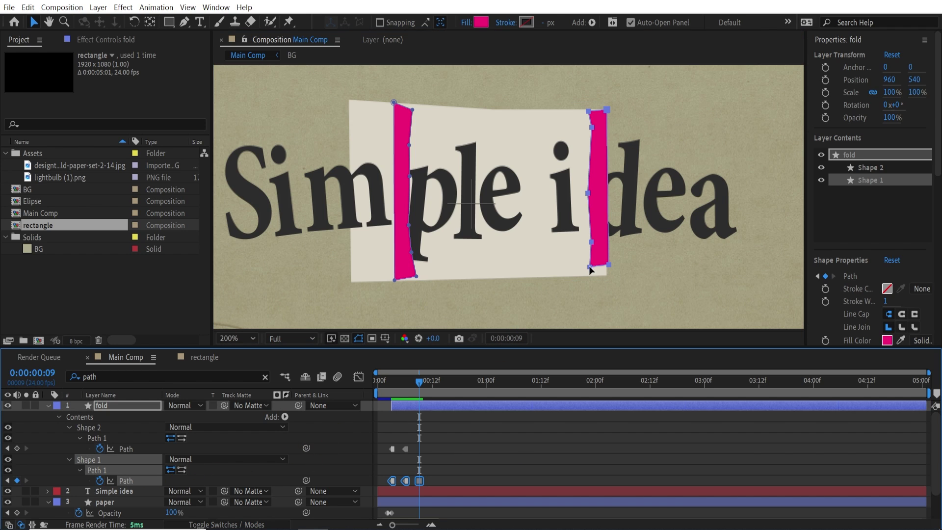
{"action": "left_click_drag", "start_coordinate": [589, 267], "coordinate": [581, 272]}
{"action": "key", "text": "ctrl+z"}
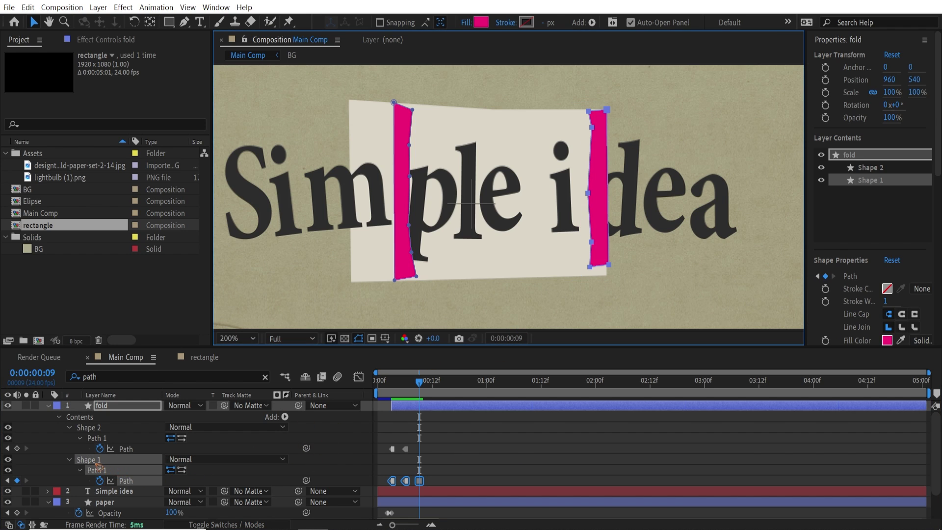
{"action": "left_click", "coordinate": [223, 480]}
{"action": "left_click", "coordinate": [146, 482]}
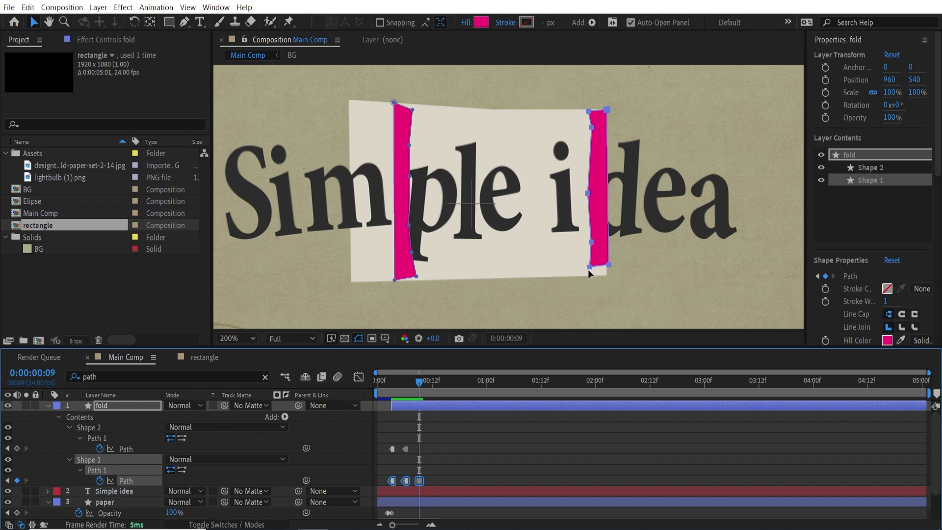
{"action": "mouse_move", "coordinate": [589, 266]}
{"action": "left_mouse_down"}
{"action": "mouse_move", "coordinate": [578, 276]}
{"action": "mouse_move", "coordinate": [586, 273]}
{"action": "left_mouse_up"}
{"action": "key", "text": "ctrl+z"}
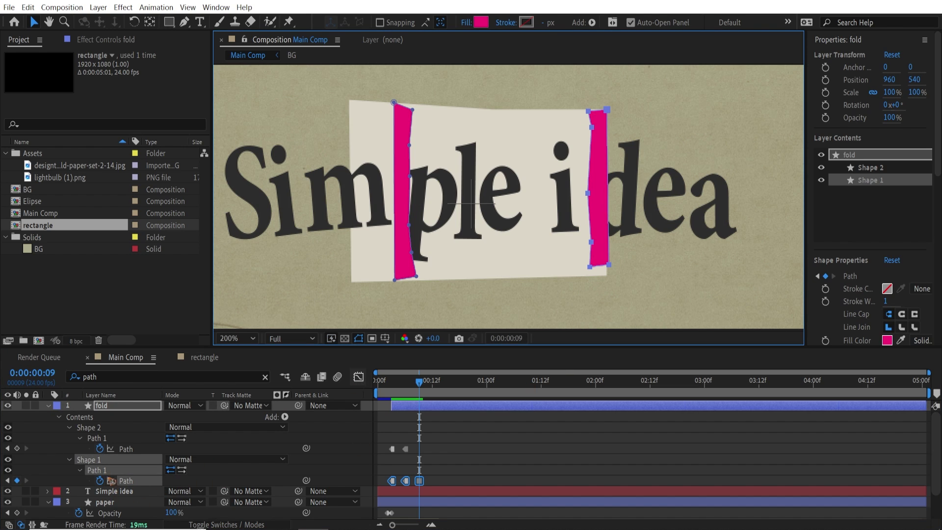
Fit the right fold's corners to the paper edge and move the left fold outward at frame 9
{"action": "left_click", "coordinate": [119, 480]}
{"action": "left_click", "coordinate": [51, 451]}
{"action": "left_click", "coordinate": [96, 470]}
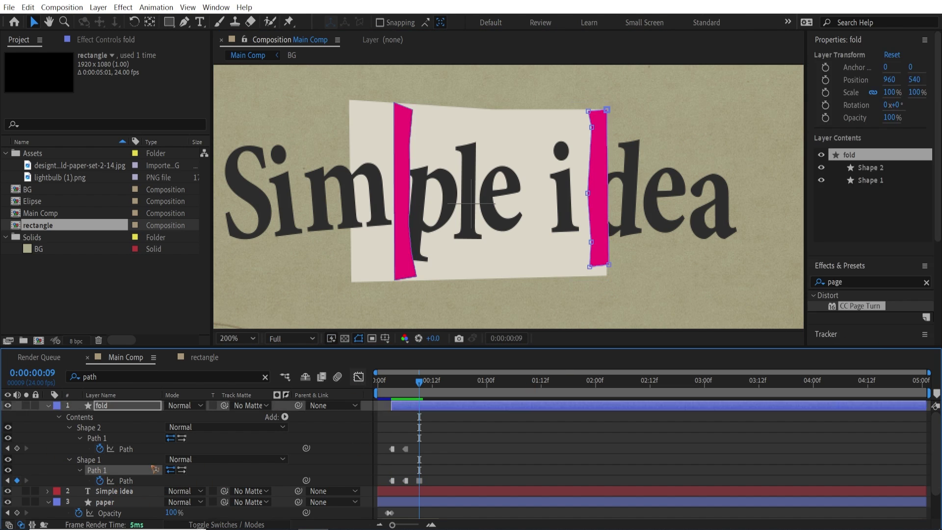
{"action": "left_click", "coordinate": [584, 270]}
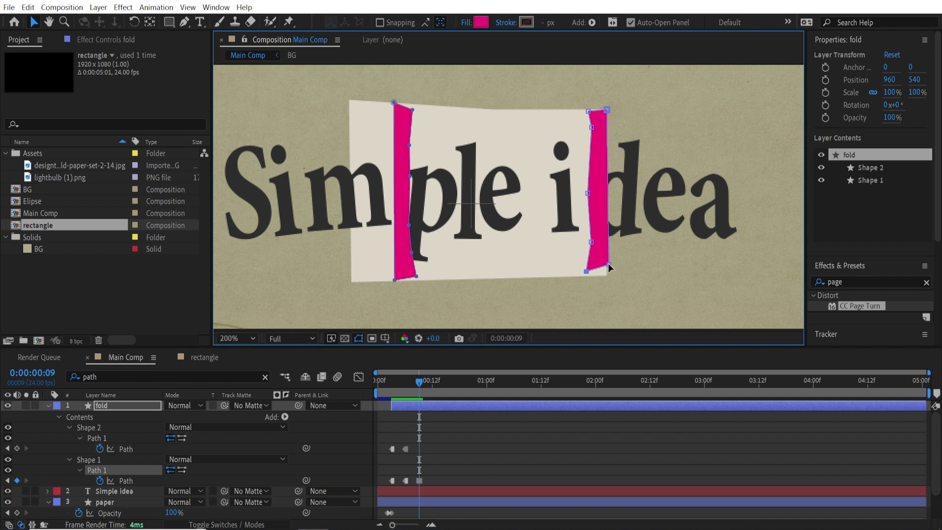
{"action": "left_click_drag", "start_coordinate": [608, 265], "coordinate": [579, 275]}
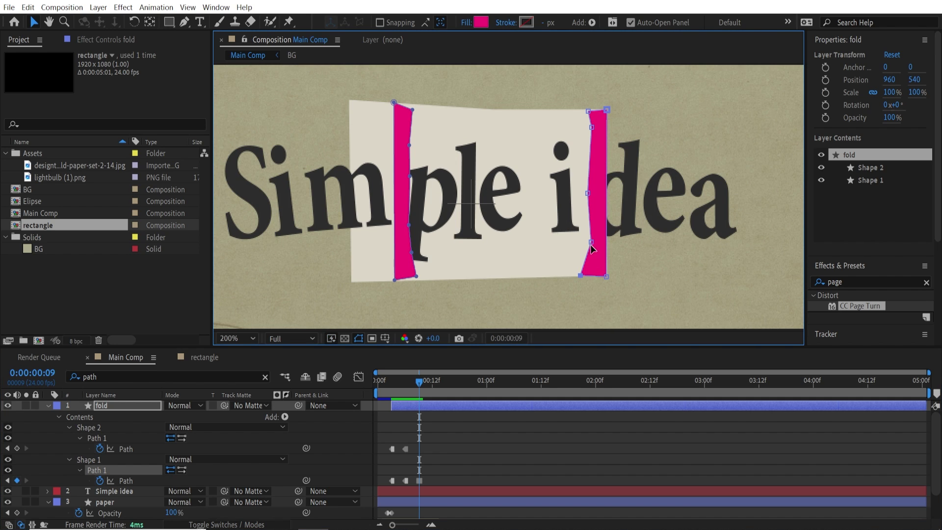
{"action": "left_click_drag", "start_coordinate": [590, 242], "coordinate": [587, 243]}
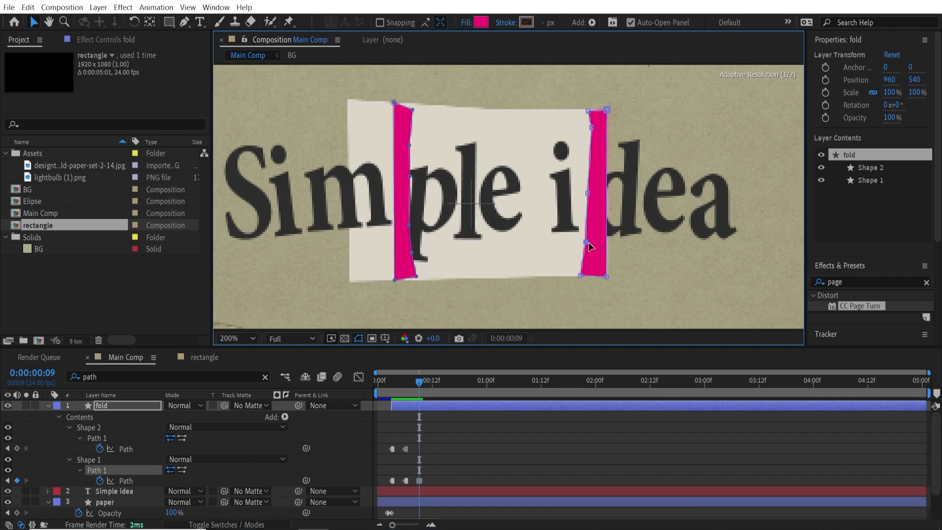
{"action": "left_click", "coordinate": [131, 450]}
{"action": "left_click_drag", "start_coordinate": [395, 280], "coordinate": [348, 276]}
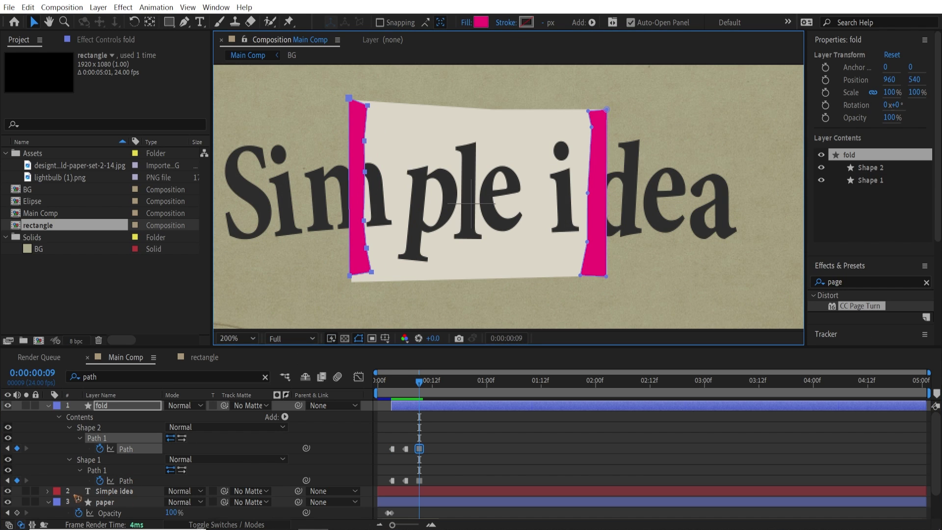
At frames 12 and 18, widen both folds to the paper edges, reshaping the right fold's lower points
{"action": "left_click", "coordinate": [248, 361]}
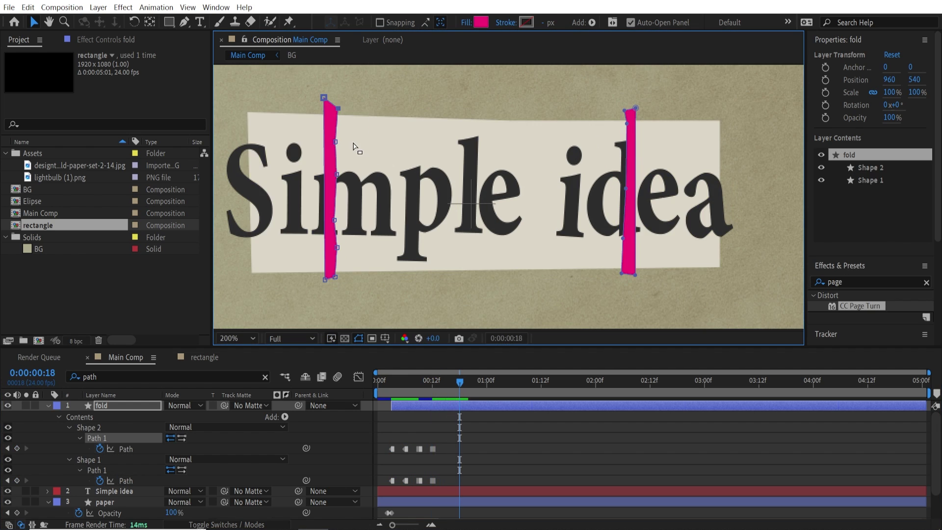
{"action": "left_click_drag", "start_coordinate": [353, 147], "coordinate": [252, 289]}
{"action": "left_click", "coordinate": [125, 461]}
{"action": "left_click", "coordinate": [120, 470]}
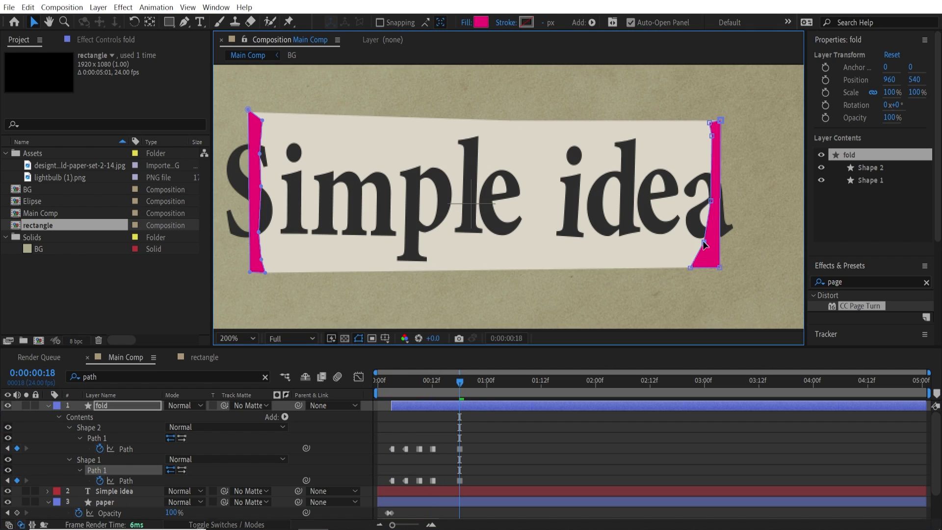
{"action": "left_click_drag", "start_coordinate": [700, 258], "coordinate": [705, 243]}
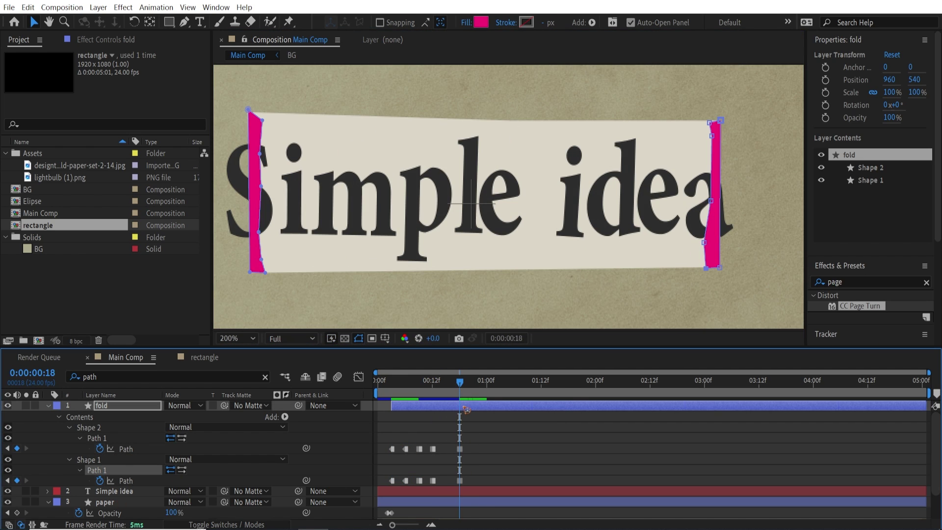
{"action": "left_click", "coordinate": [464, 407]}
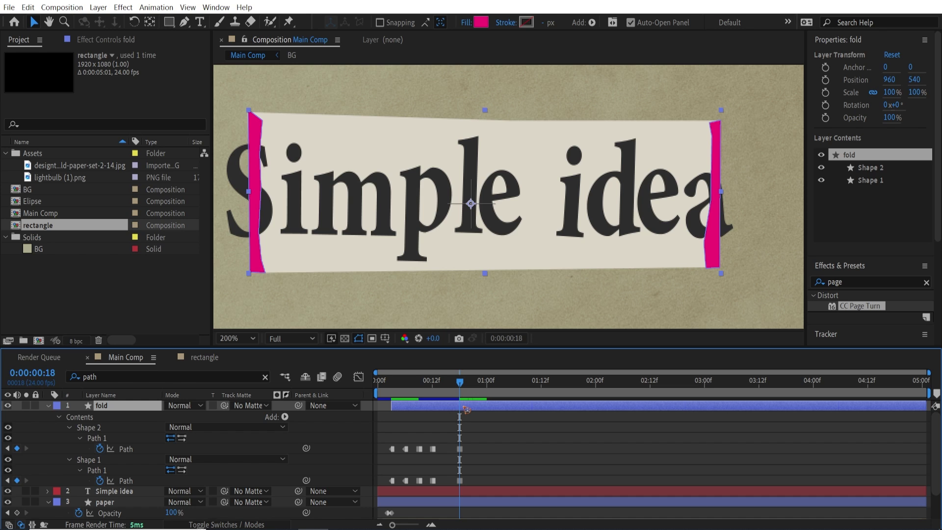
End the fold layer at frame 18 and recolour the folds to the paper's cream DBD6C8
{"action": "key", "text": "alt+bracketright"}
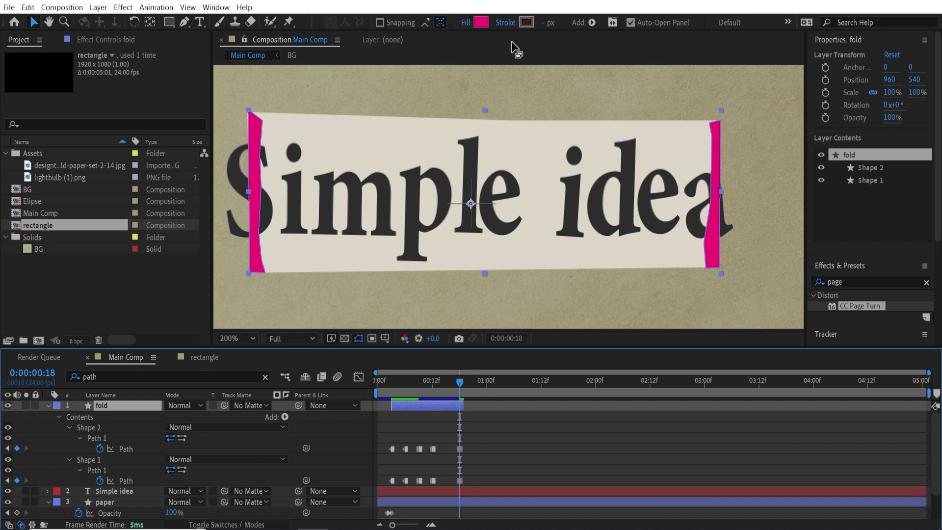
{"action": "left_click", "coordinate": [481, 22]}
{"action": "left_click", "coordinate": [730, 378]}
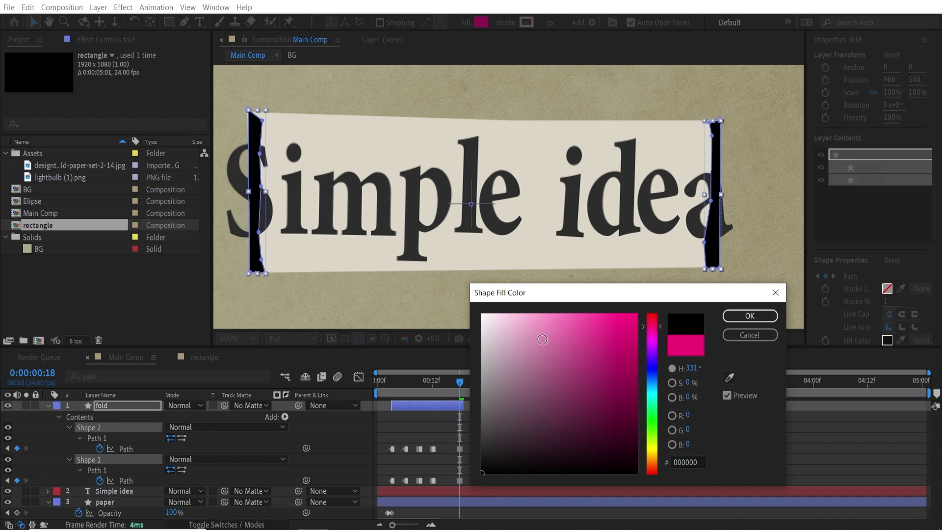
{"action": "left_click", "coordinate": [604, 133]}
{"action": "left_click", "coordinate": [749, 316]}
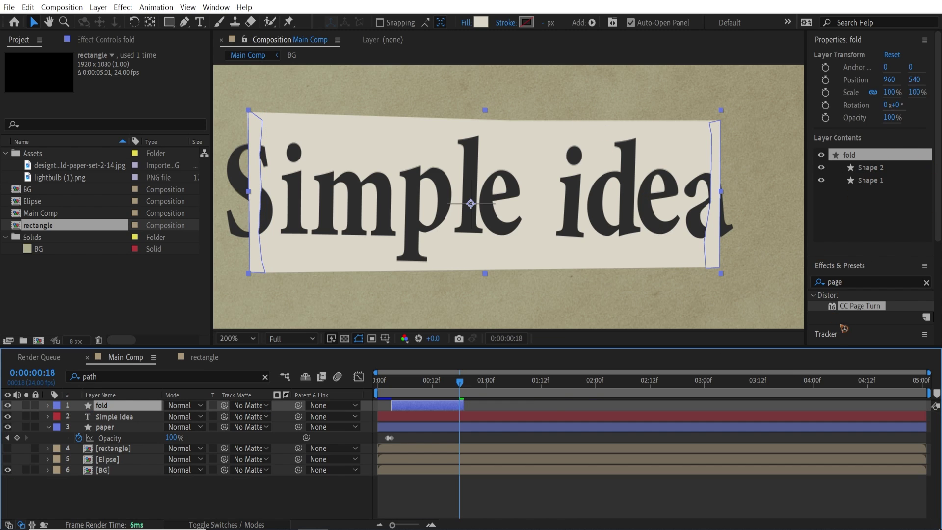
Search Effects & Presets for Drop Shadow and apply it to the fold layer
{"action": "left_click", "coordinate": [882, 282]}
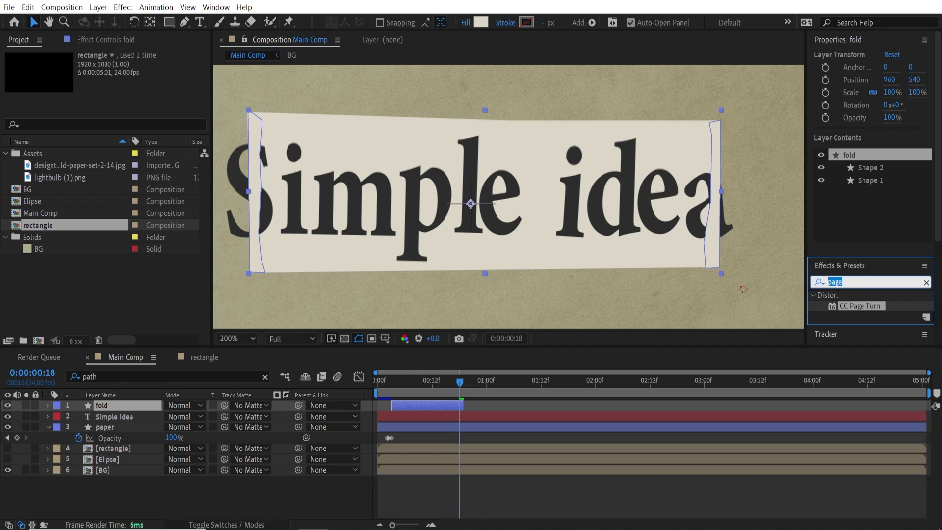
{"action": "type", "text": "drop"}
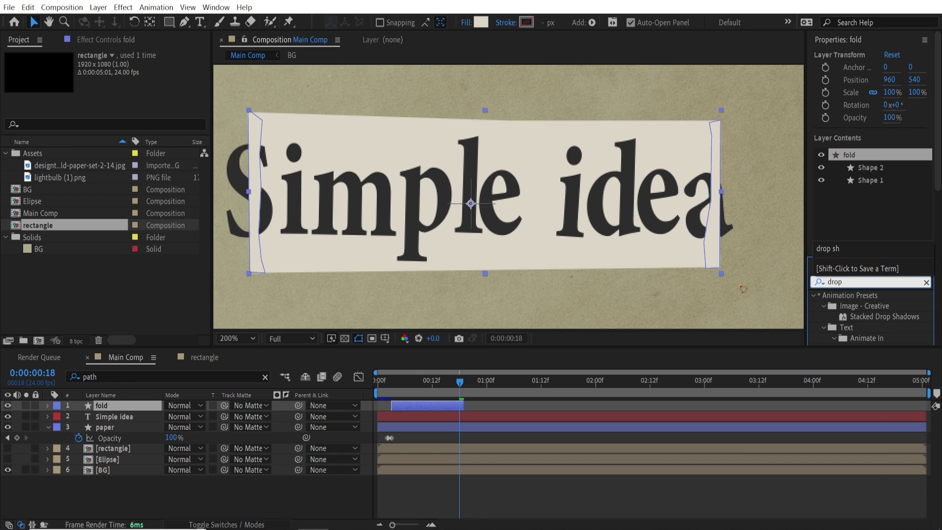
{"action": "type", "text": "sh"}
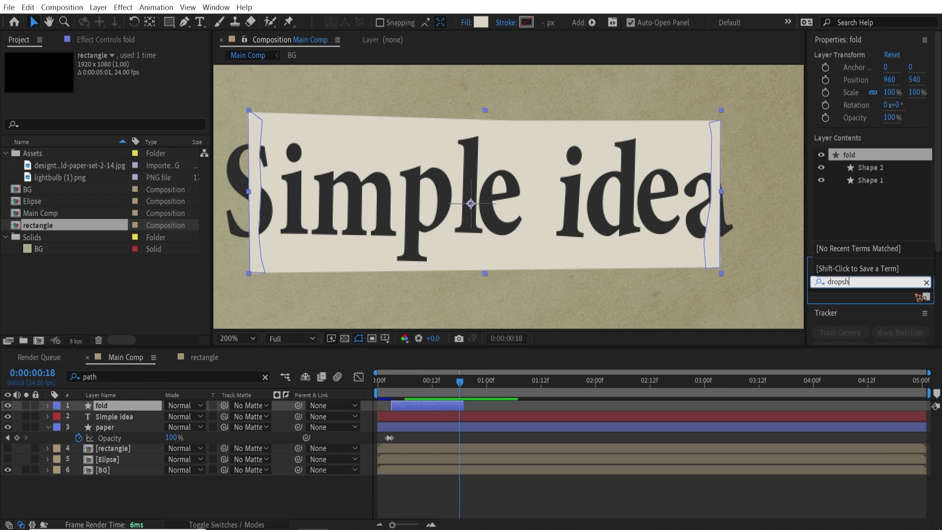
{"action": "key", "text": "BackSpace"}
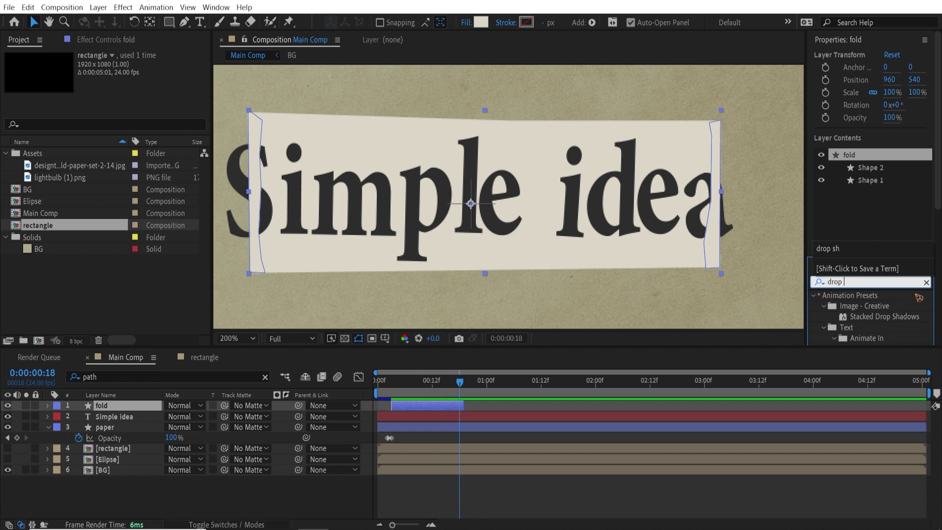
{"action": "type", "text": "sh"}
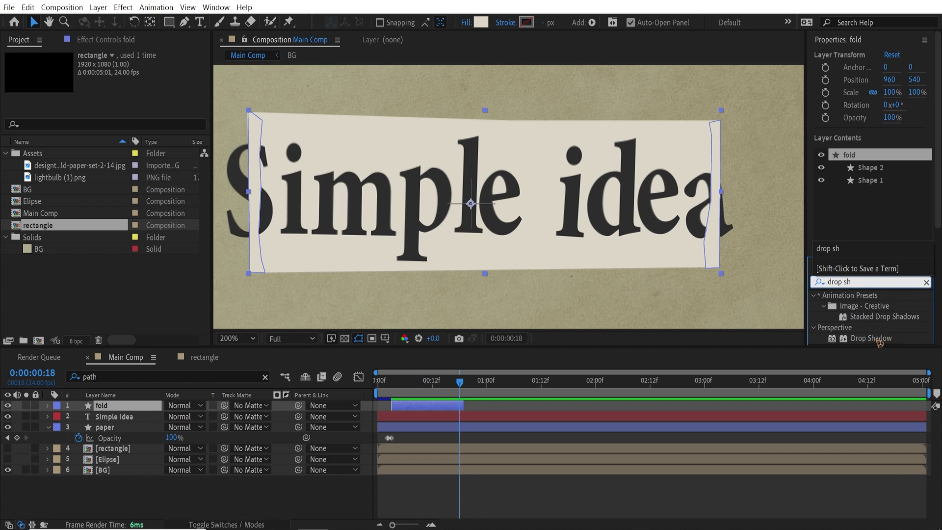
{"action": "left_click_drag", "start_coordinate": [879, 344], "coordinate": [128, 408]}
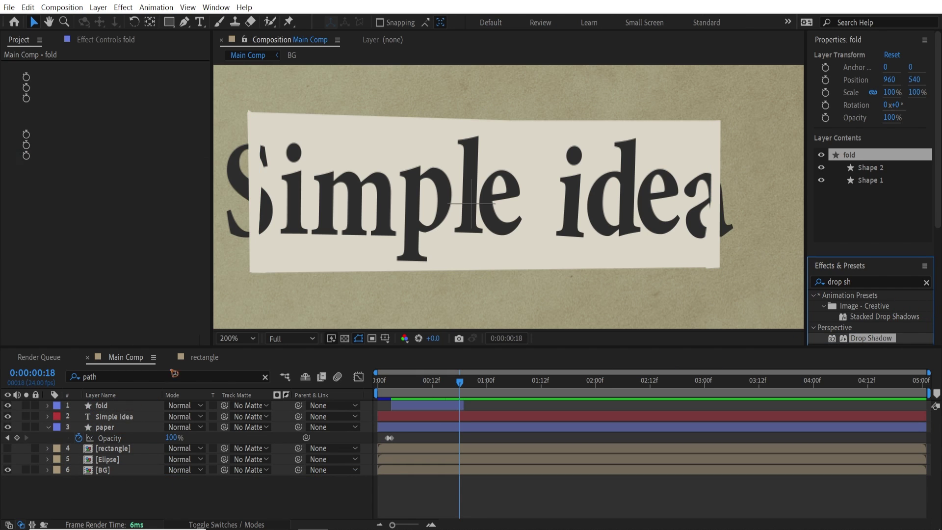
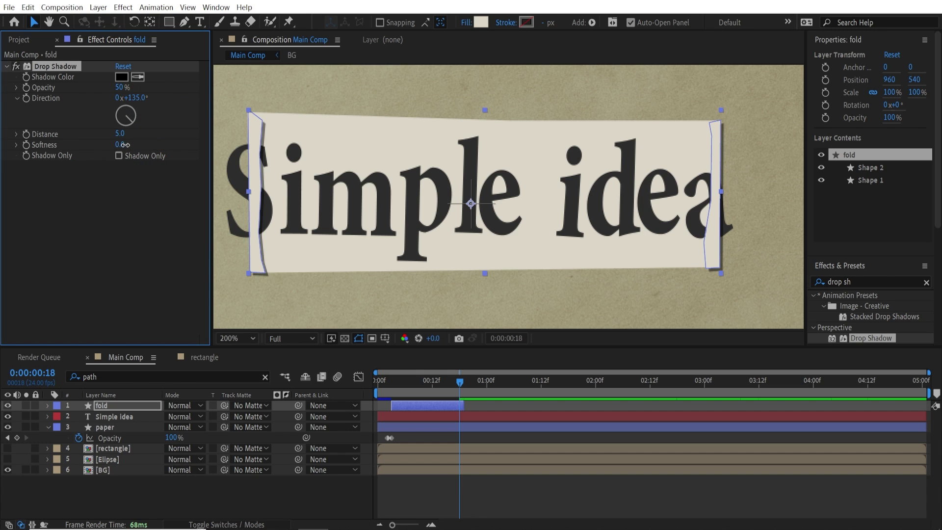
Set the fold layer's Drop Shadow Softness to 16 and deselect the layer
{"action": "left_click_drag", "start_coordinate": [127, 144], "coordinate": [133, 145]}
{"action": "scroll", "coordinate": [490, 185], "scroll_direction": "down", "scroll_amount": 2}
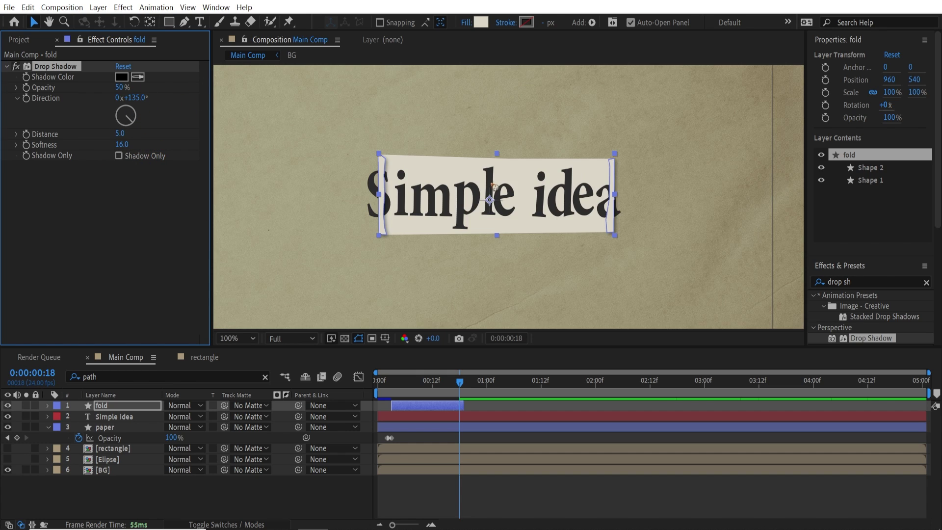
{"action": "scroll", "coordinate": [539, 203], "scroll_direction": "down", "scroll_amount": 2}
{"action": "left_click", "coordinate": [772, 173]}
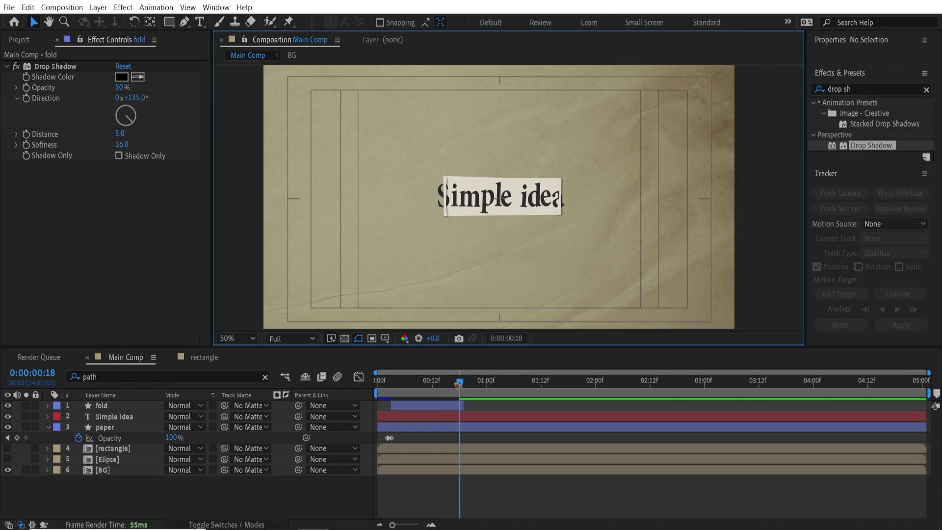
Preview the Simple idea animation from frame 0 and step through its opening frames
{"action": "left_click_drag", "start_coordinate": [458, 386], "coordinate": [378, 386]}
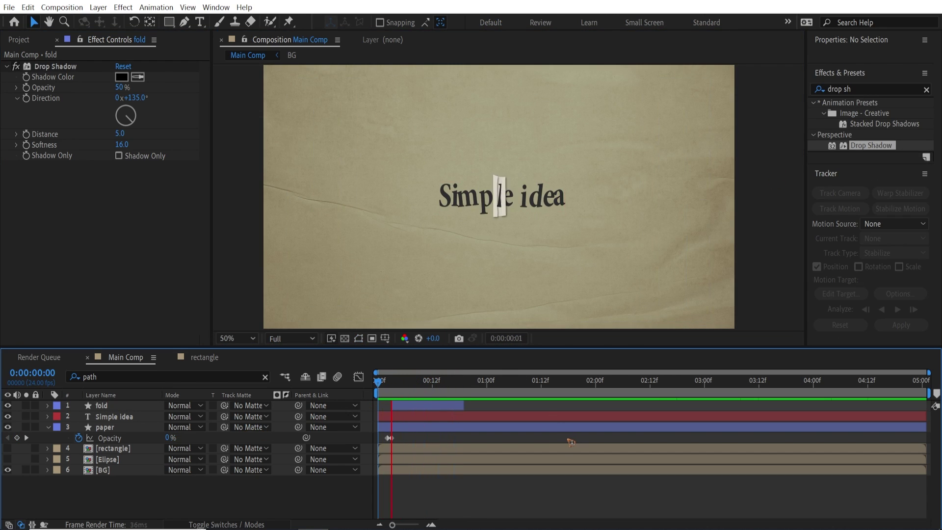
{"action": "key", "text": "space"}
{"action": "key", "text": "apostrophe"}
{"action": "mouse_move", "coordinate": [436, 386]}
{"action": "left_mouse_down"}
{"action": "mouse_move", "coordinate": [414, 421]}
{"action": "mouse_move", "coordinate": [387, 425]}
{"action": "mouse_move", "coordinate": [415, 421]}
{"action": "mouse_move", "coordinate": [431, 397]}
{"action": "left_mouse_up"}
Collapse the paper layer's Opacity property and duplicate the paper layer as paper 2
{"action": "key", "text": "period"}
{"action": "key", "text": "period"}
{"action": "left_click", "coordinate": [436, 382]}
{"action": "left_click", "coordinate": [48, 428]}
{"action": "left_click", "coordinate": [114, 427]}
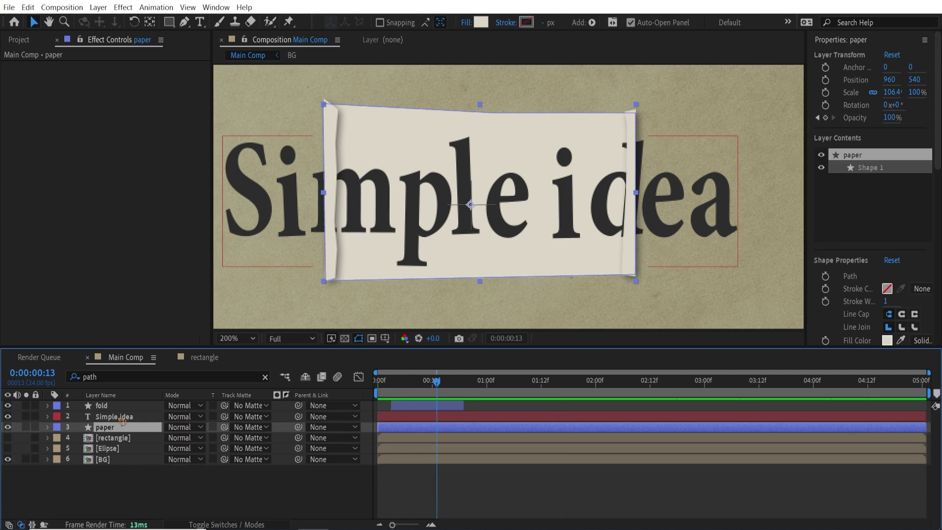
{"action": "left_click", "coordinate": [125, 418]}
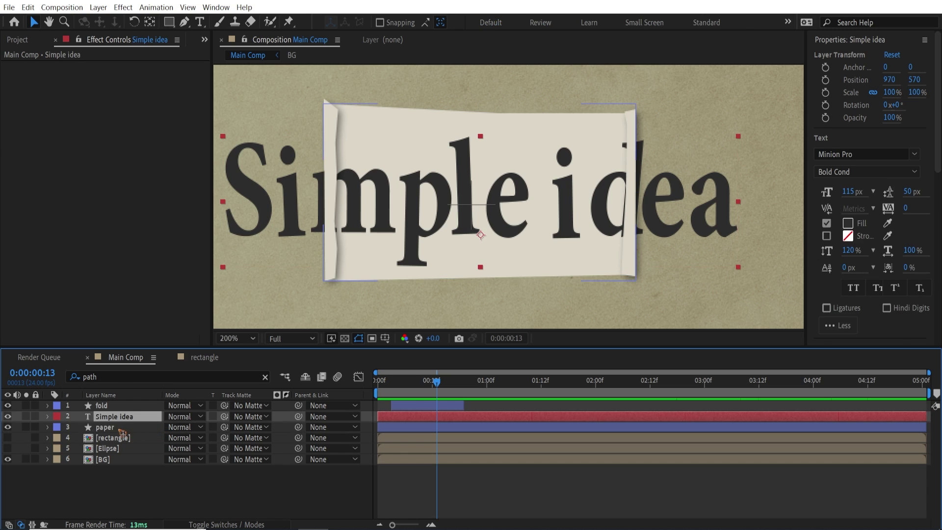
{"action": "left_click", "coordinate": [125, 430]}
{"action": "key", "text": "ctrl+d"}
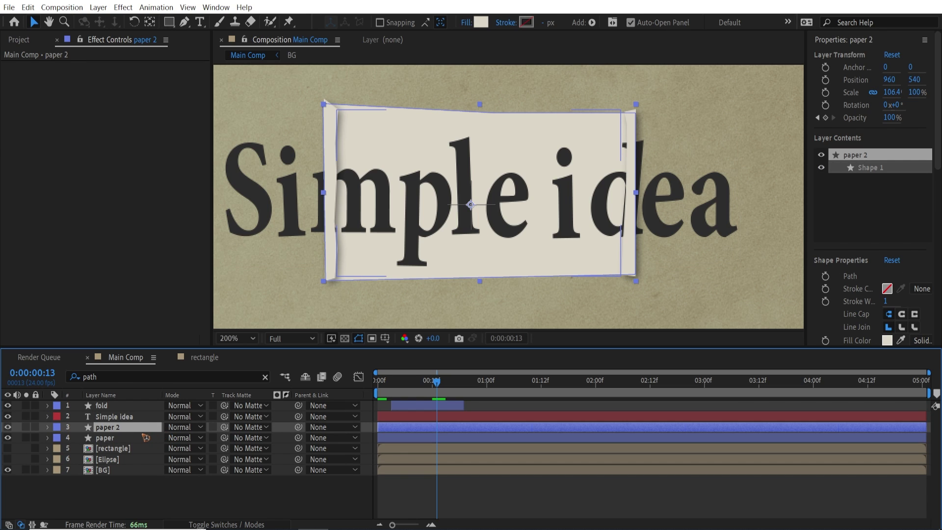
Move paper 2 above Simple idea, make it the text's track matte, and preview
{"action": "left_click_drag", "start_coordinate": [122, 428], "coordinate": [127, 420]}
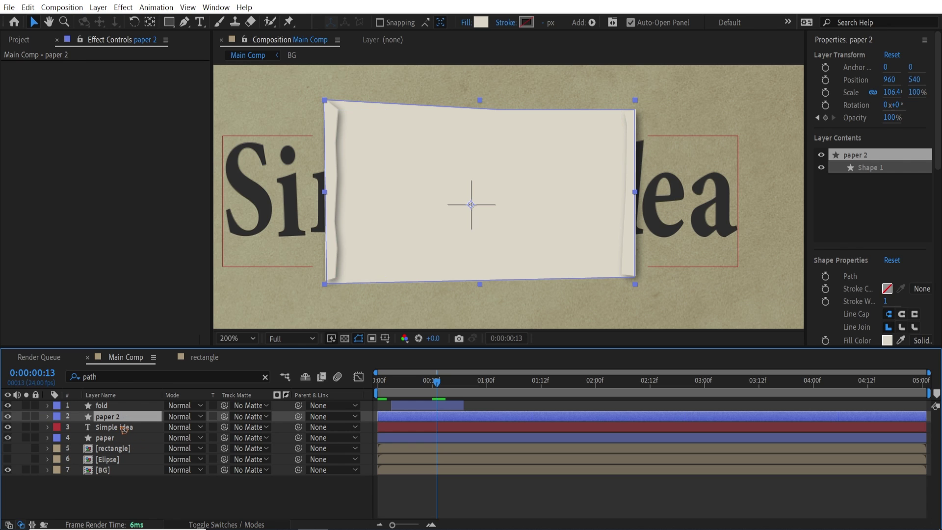
{"action": "left_click", "coordinate": [124, 428]}
{"action": "left_click_drag", "start_coordinate": [225, 428], "coordinate": [107, 416]}
{"action": "scroll", "coordinate": [543, 215], "scroll_direction": "down", "scroll_amount": 3}
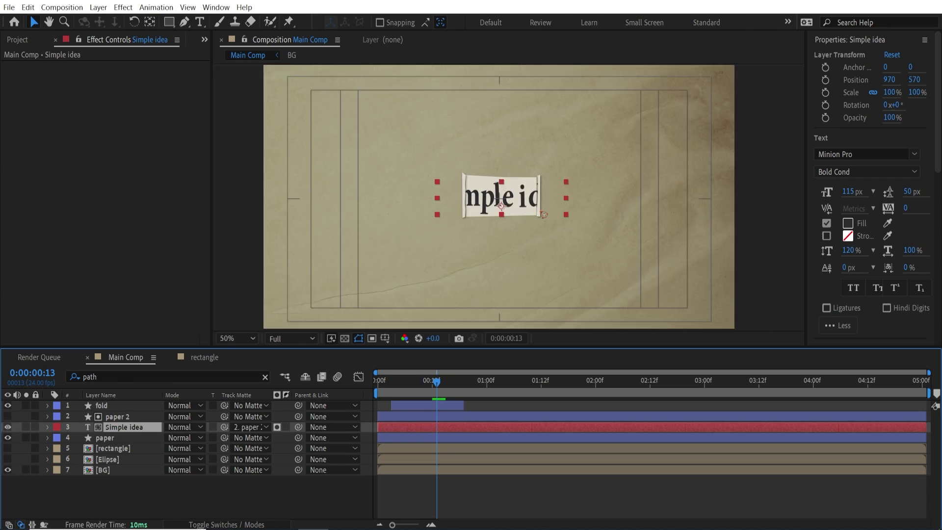
{"action": "left_click_drag", "start_coordinate": [438, 383], "coordinate": [378, 383]}
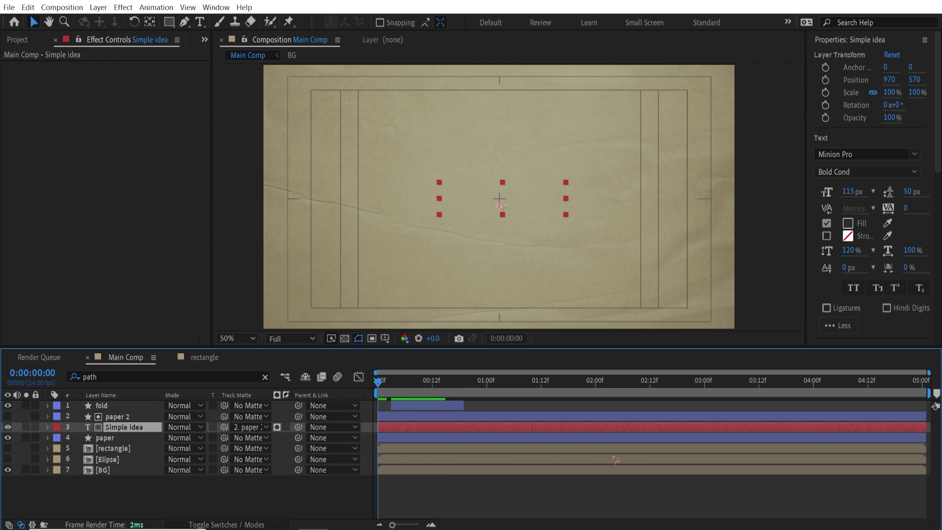
{"action": "key", "text": "space"}
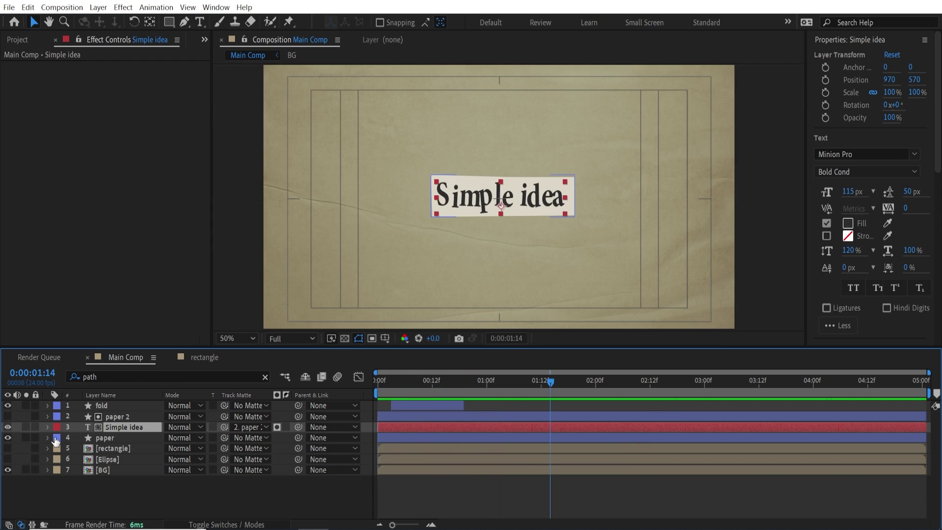
Show the rectangle and Elipse layers, move the circle beside the text, and blend it with Overlay
{"action": "left_click", "coordinate": [8, 447]}
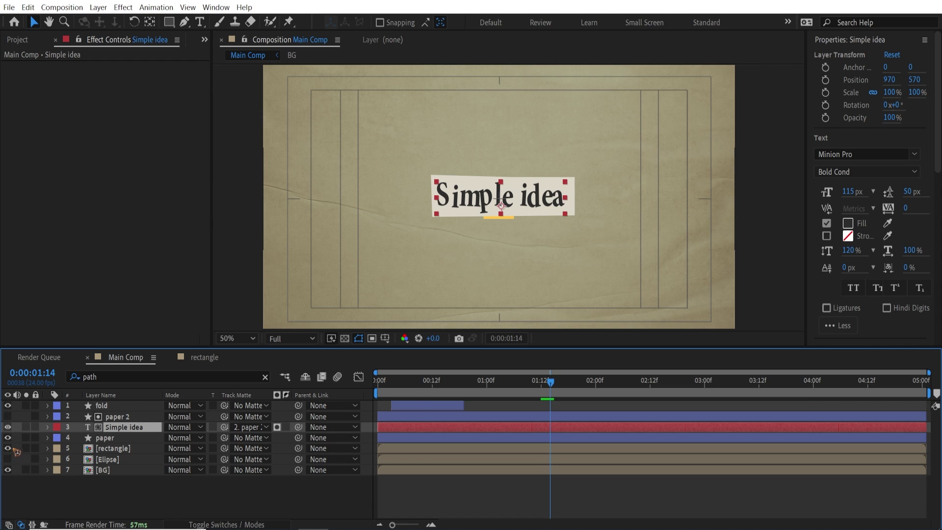
{"action": "left_click", "coordinate": [8, 458]}
{"action": "left_click", "coordinate": [111, 461]}
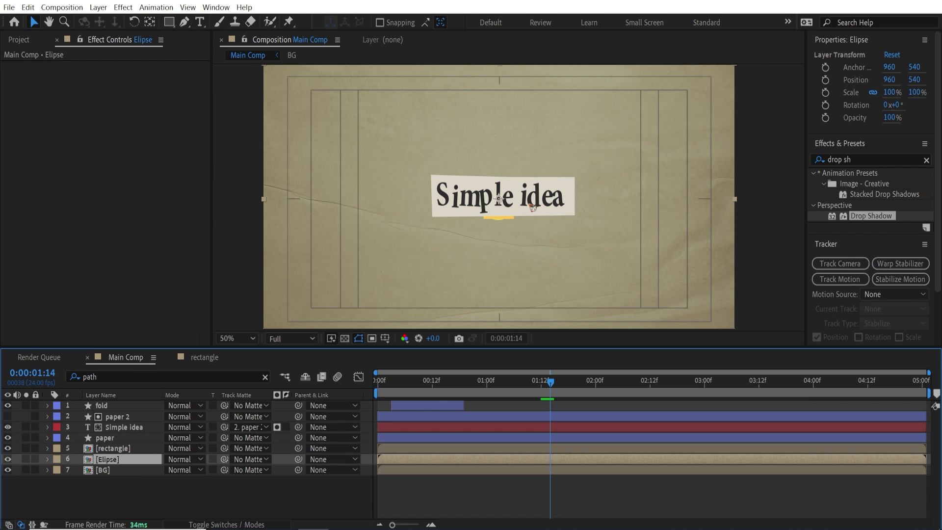
{"action": "left_click_drag", "start_coordinate": [530, 207], "coordinate": [469, 221]}
{"action": "left_click", "coordinate": [184, 458]}
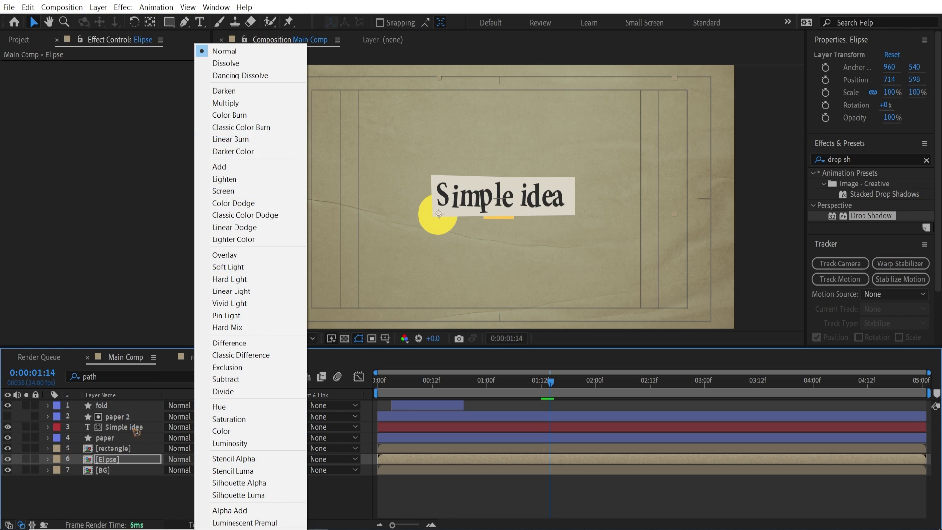
{"action": "left_click", "coordinate": [242, 104]}
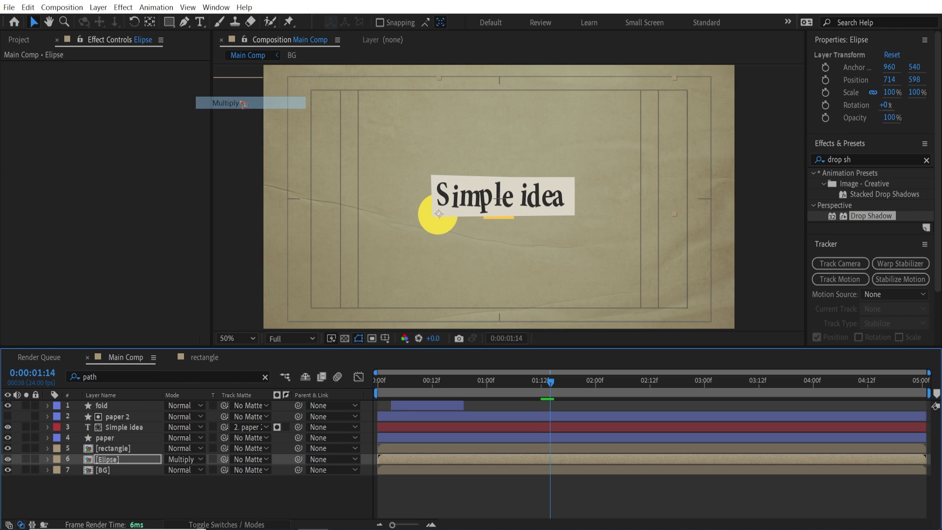
{"action": "left_click", "coordinate": [182, 458]}
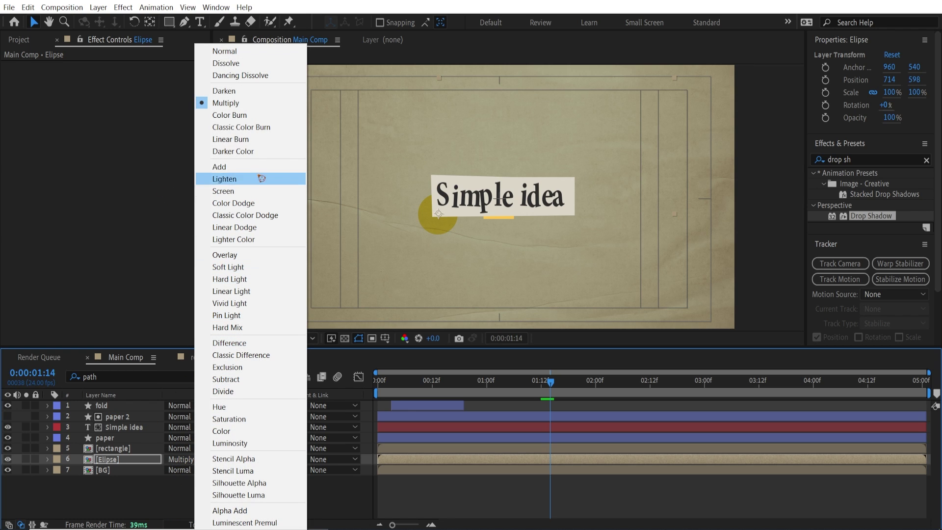
{"action": "left_click", "coordinate": [251, 257]}
Move the rectangle to the text's upper right, start it two frames later, and preview
{"action": "left_click", "coordinate": [118, 449]}
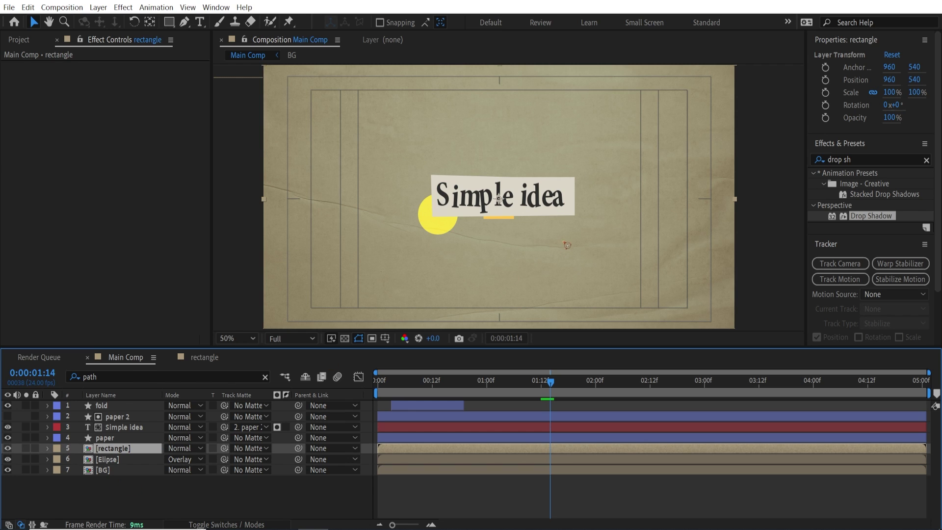
{"action": "left_click_drag", "start_coordinate": [511, 225], "coordinate": [578, 196]}
{"action": "left_click_drag", "start_coordinate": [431, 380], "coordinate": [316, 420]}
{"action": "mouse_move", "coordinate": [399, 450]}
{"action": "left_mouse_down"}
{"action": "mouse_move", "coordinate": [409, 450]}
{"action": "mouse_move", "coordinate": [403, 460]}
{"action": "left_mouse_up"}
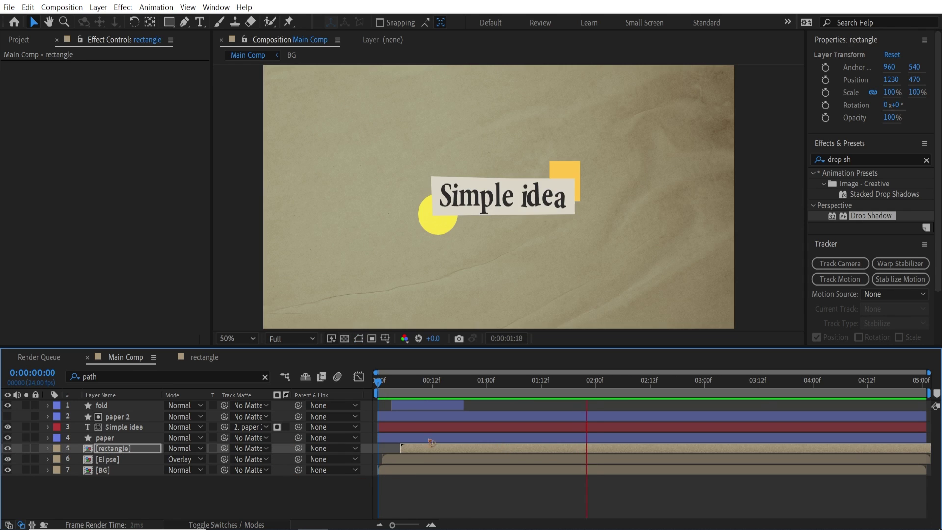
{"action": "key", "text": "space"}
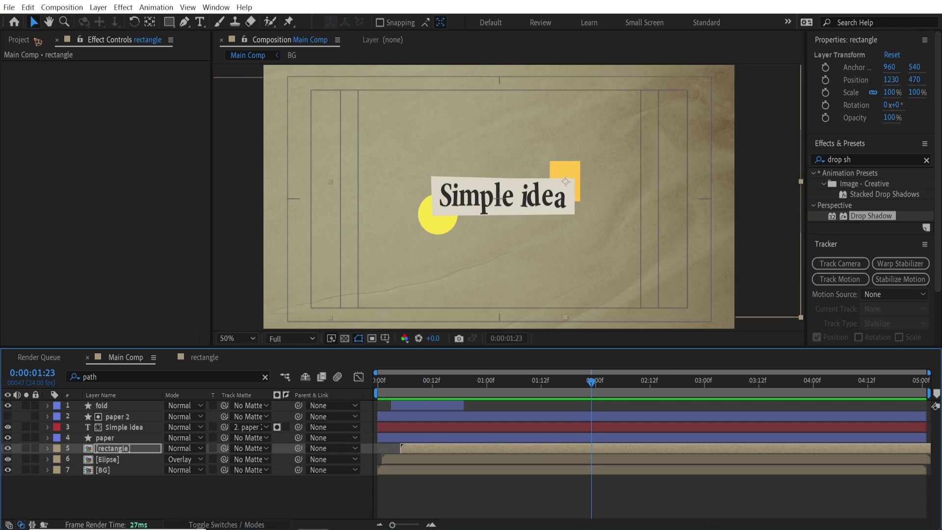
Add lightbulb (1).png, rotated -33.5°, scaled to 63.2%, and positioned at 502, 310
{"action": "left_click", "coordinate": [24, 43]}
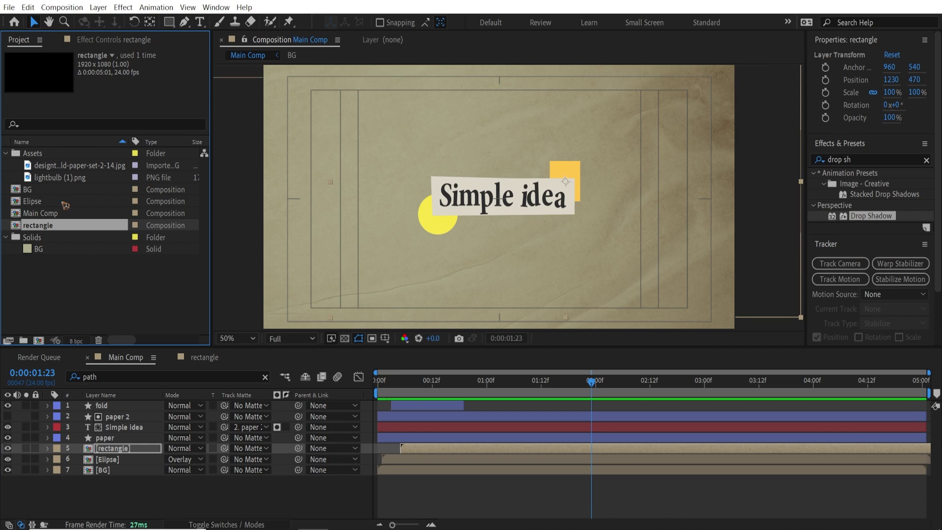
{"action": "left_click", "coordinate": [54, 178]}
{"action": "left_click_drag", "start_coordinate": [67, 178], "coordinate": [444, 211]}
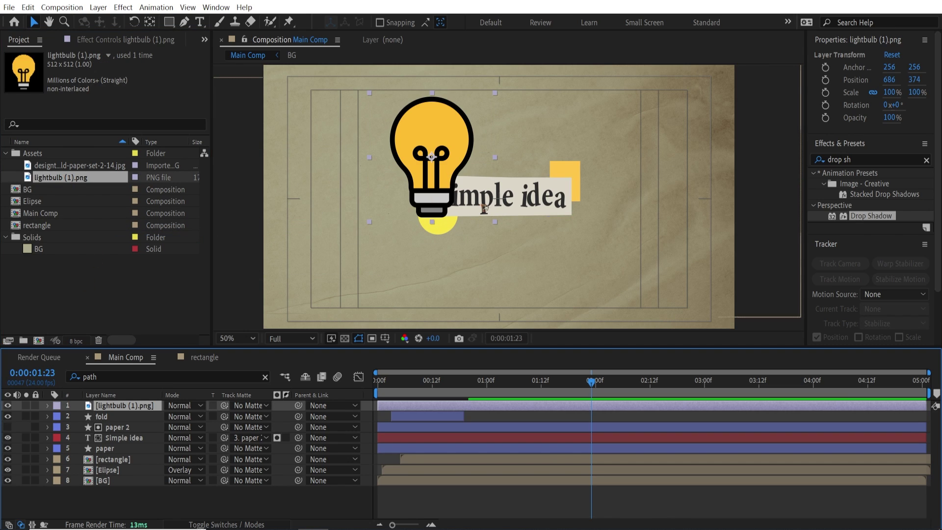
{"action": "key", "text": "w"}
{"action": "left_click_drag", "start_coordinate": [496, 97], "coordinate": [446, 97]}
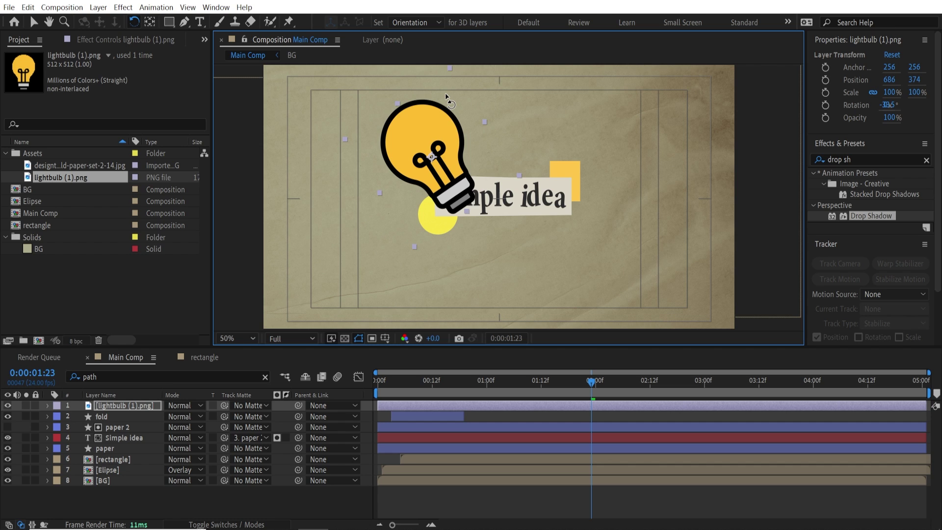
{"action": "key", "text": "v"}
{"action": "left_click_drag", "start_coordinate": [519, 175], "coordinate": [488, 163]}
{"action": "left_click_drag", "start_coordinate": [426, 150], "coordinate": [381, 134]}
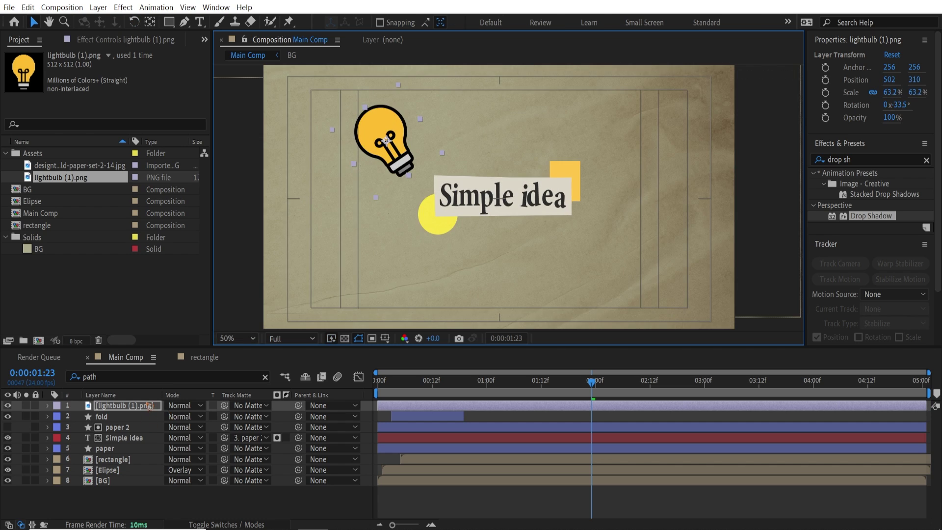
Give the lightbulb's Position a posterizeTime(4) and wiggle expression, then preview it
{"action": "key", "text": "p"}
{"action": "left_click", "coordinate": [79, 417], "text": "alt"}
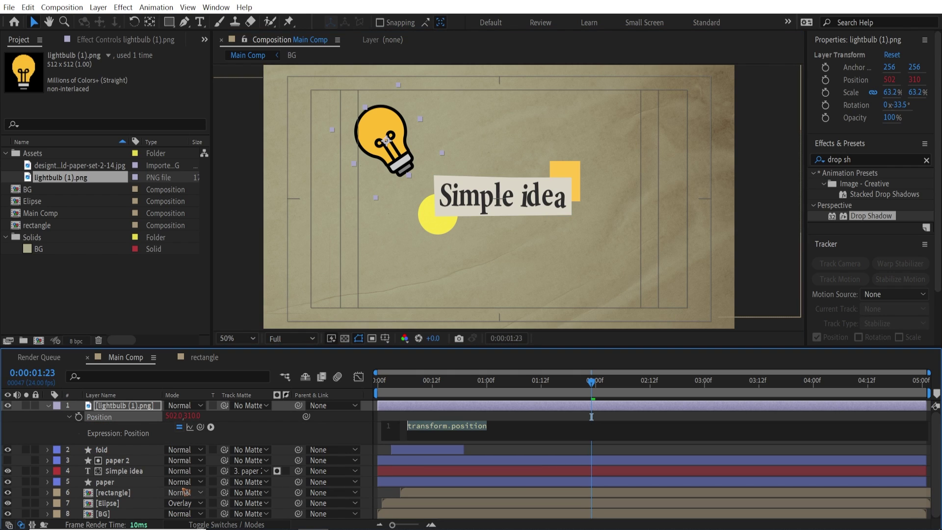
{"action": "type", "text": "pos"}
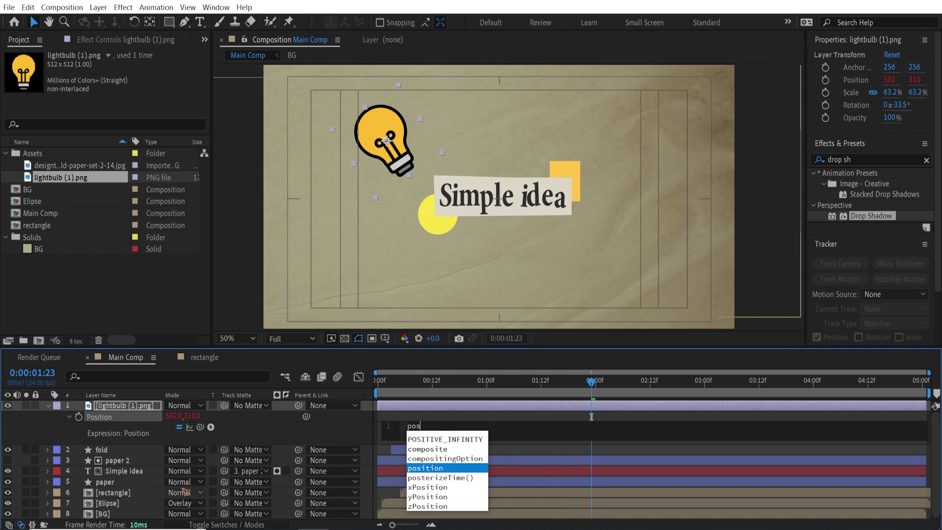
{"action": "key", "text": "Down"}
{"action": "key", "text": "Return"}
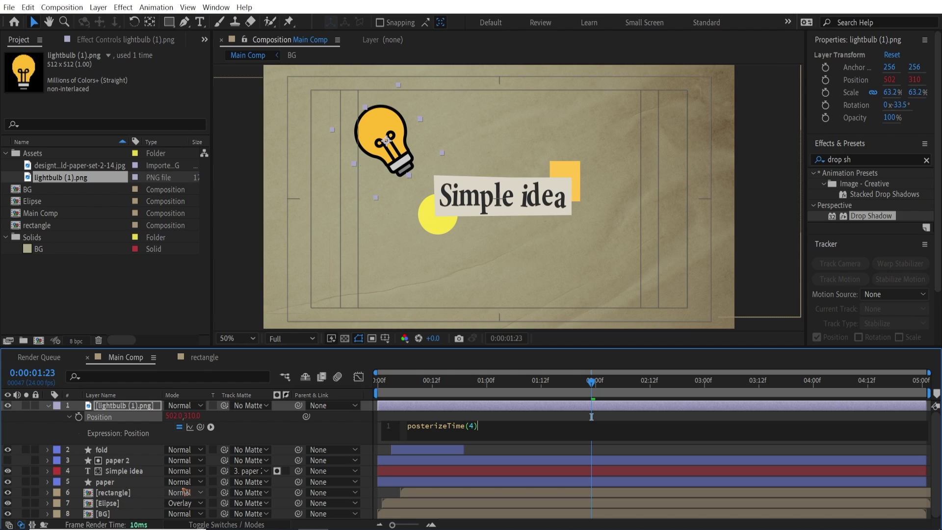
{"action": "type", "text": "wigg"}
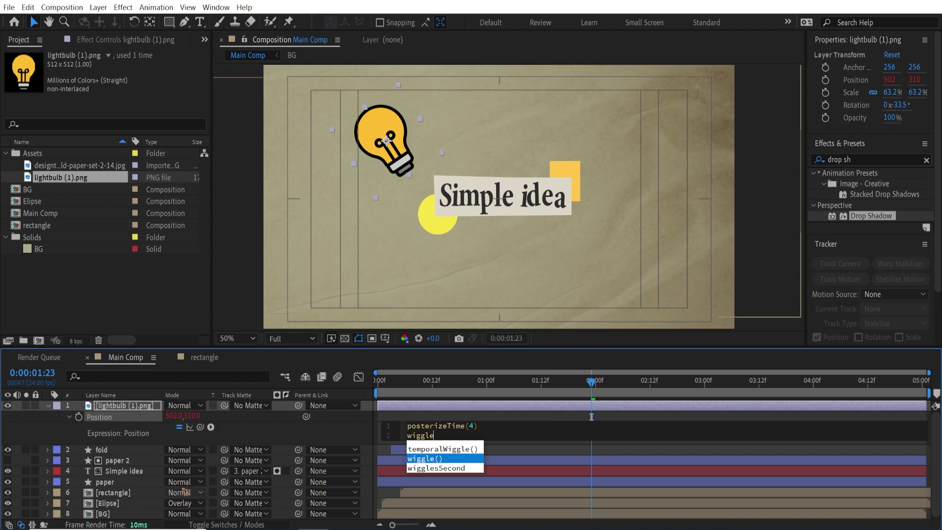
{"action": "type", "text": "le"}
{"action": "key", "text": "Return"}
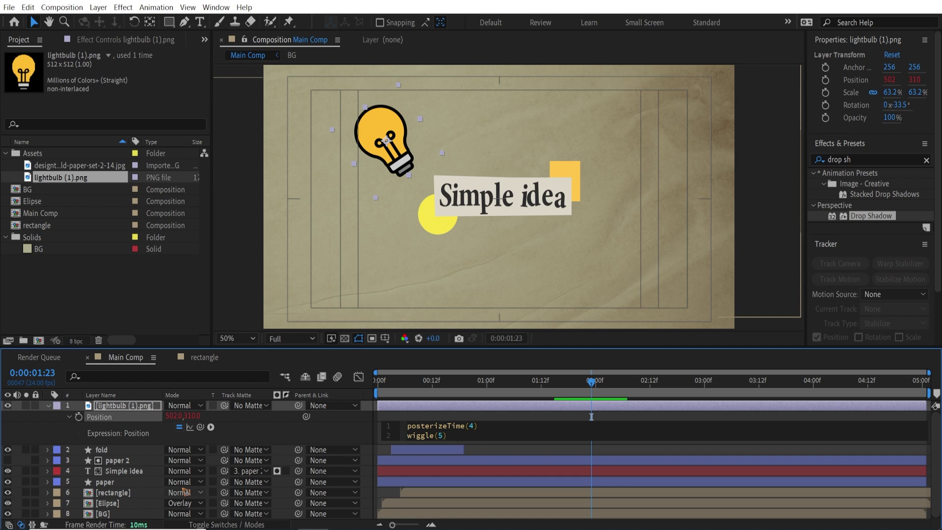
{"action": "left_click_drag", "start_coordinate": [526, 383], "coordinate": [377, 385]}
{"action": "key", "text": "space"}
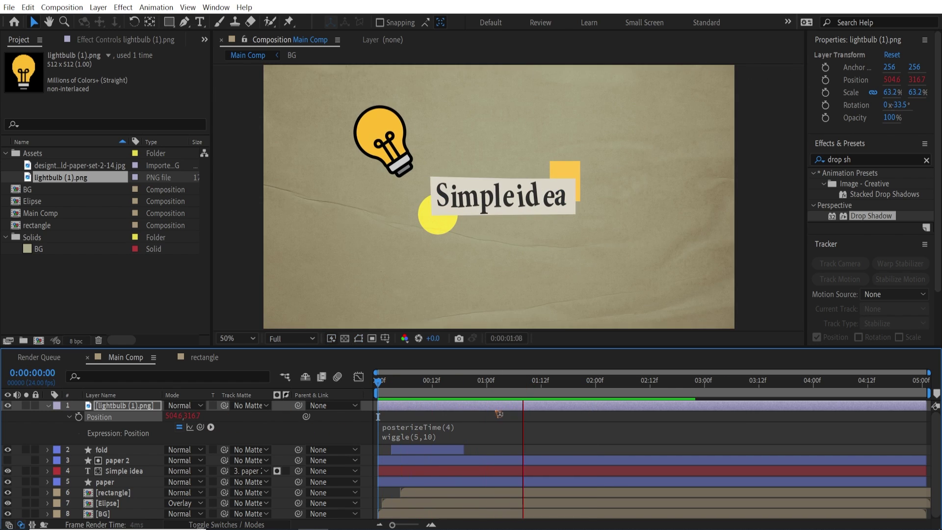
{"action": "key", "text": "space"}
Change the wiggle frequency to 10, making it wiggle(10,10), and preview the faster jitter
{"action": "left_click", "coordinate": [462, 438]}
{"action": "left_click", "coordinate": [443, 436]}
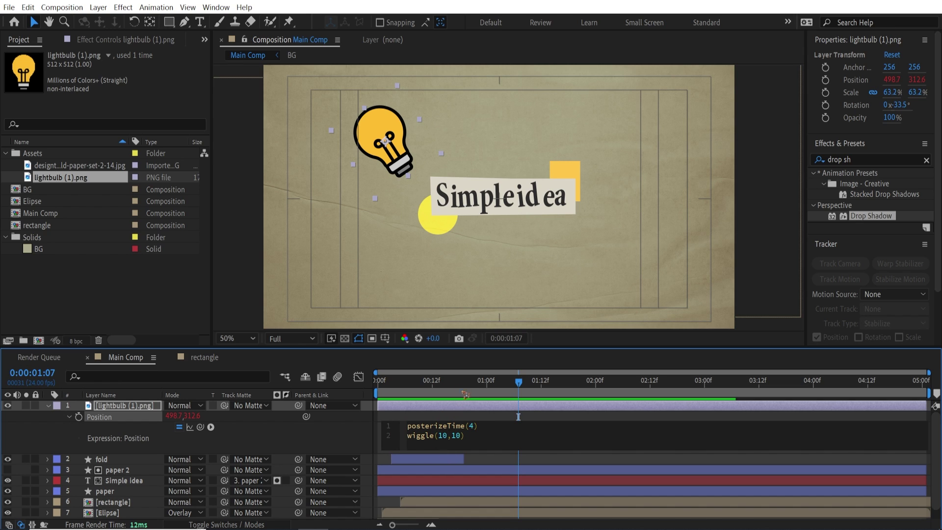
{"action": "left_click", "coordinate": [518, 416]}
{"action": "key", "text": "space"}
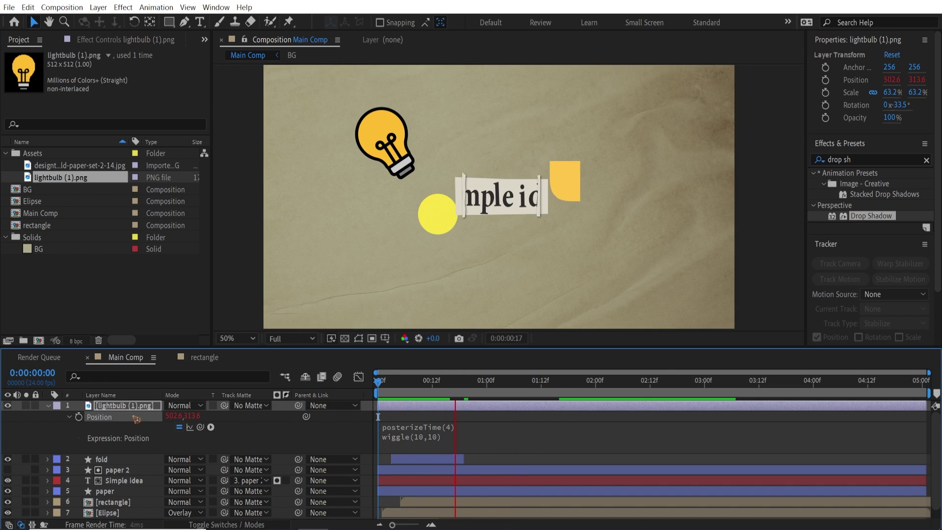
{"action": "key", "text": "space"}
Move the lightbulb's anchor to its base and keyframe Scale from 0% at frame 0 to 63.2% at frame 5
{"action": "key", "text": "y"}
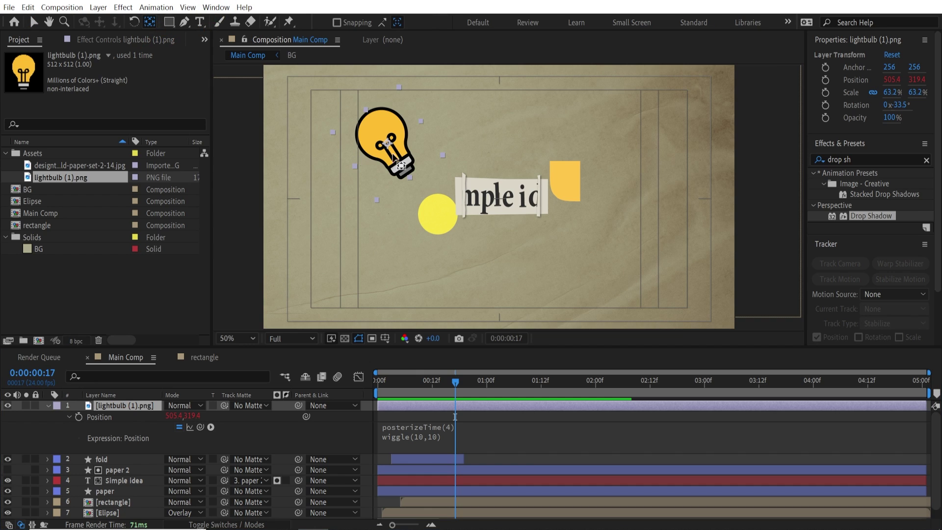
{"action": "left_click_drag", "start_coordinate": [388, 141], "coordinate": [414, 178]}
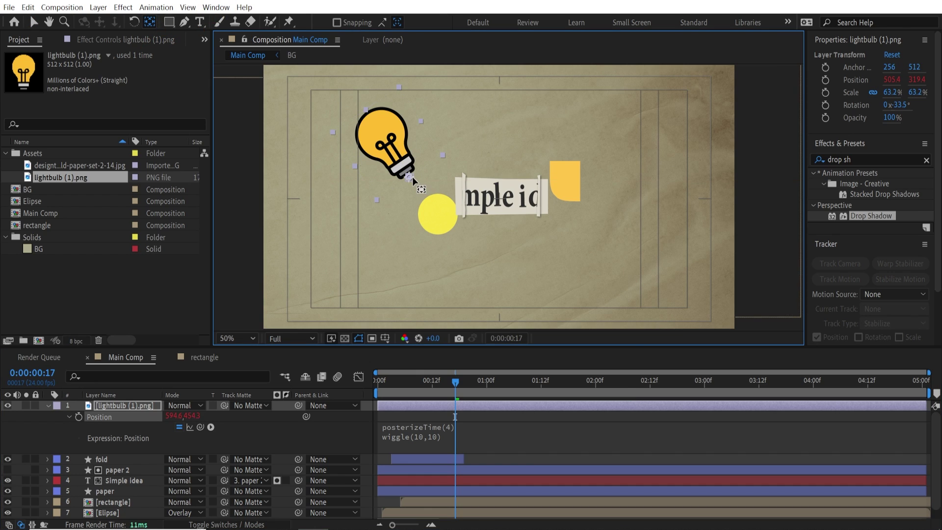
{"action": "key", "text": "s"}
{"action": "left_click_drag", "start_coordinate": [417, 382], "coordinate": [351, 409]}
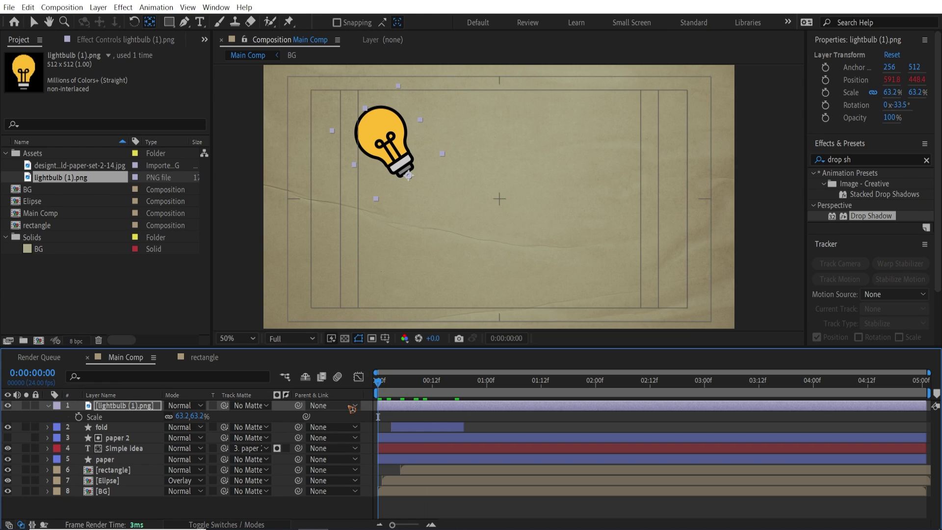
{"action": "key", "text": "space"}
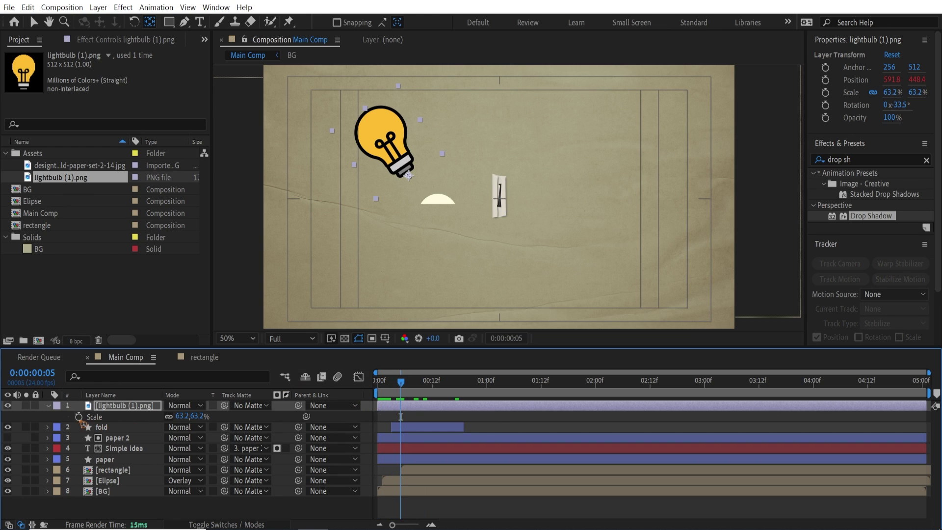
{"action": "left_click", "coordinate": [79, 416]}
{"action": "key", "text": "Home"}
{"action": "left_click", "coordinate": [183, 416]}
{"action": "type", "text": "0"}
{"action": "key", "text": "Return"}
Easy-ease both Scale keyframes and sharpen the speed curve in the Graph Editor
{"action": "left_click_drag", "start_coordinate": [418, 415], "coordinate": [285, 452]}
{"action": "key", "text": "F9"}
{"action": "left_click", "coordinate": [359, 377]}
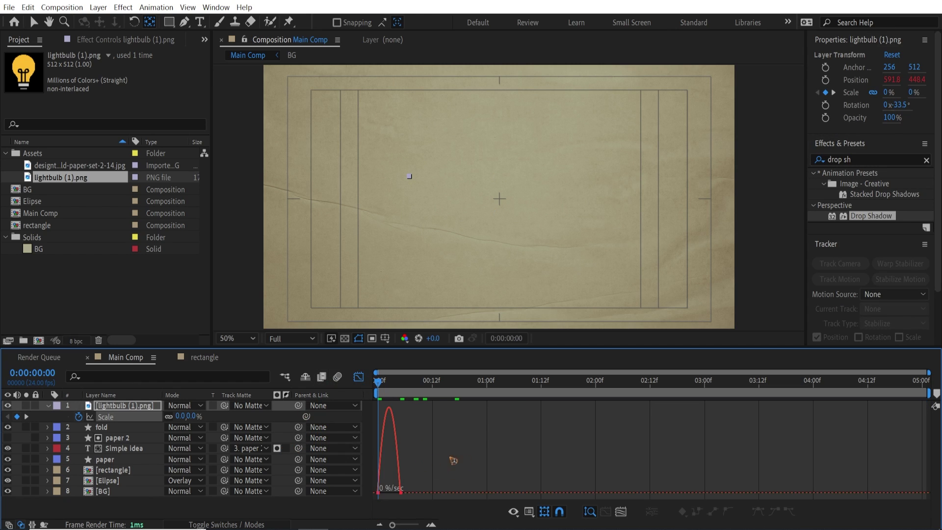
{"action": "left_click", "coordinate": [431, 524]}
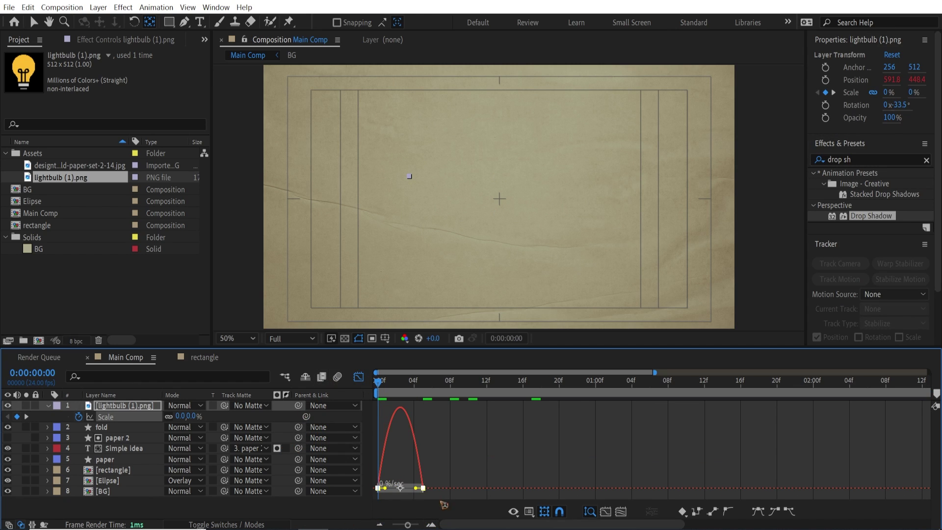
{"action": "left_click_drag", "start_coordinate": [416, 488], "coordinate": [394, 488]}
{"action": "left_click", "coordinate": [359, 377]}
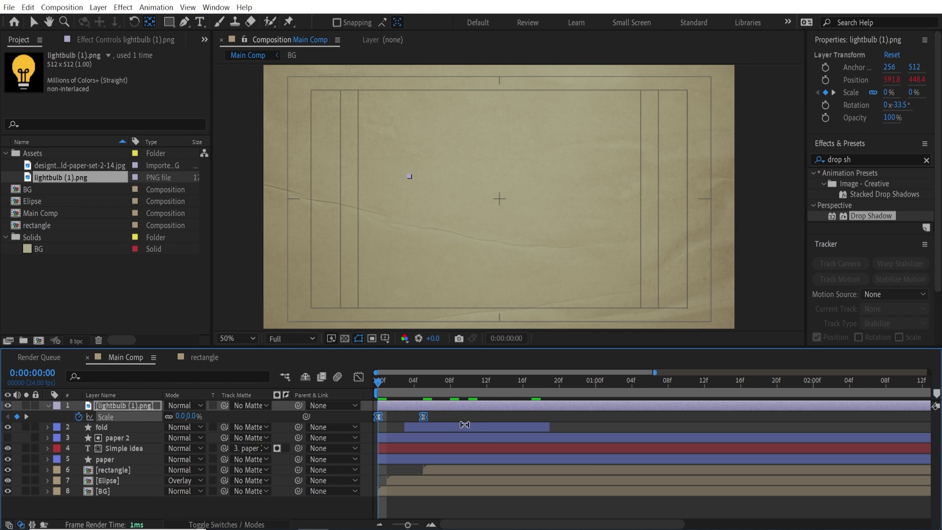
Preview the pop-in and shift the lightbulb's start by one frame
{"action": "key", "text": "space"}
{"action": "key", "text": "space"}
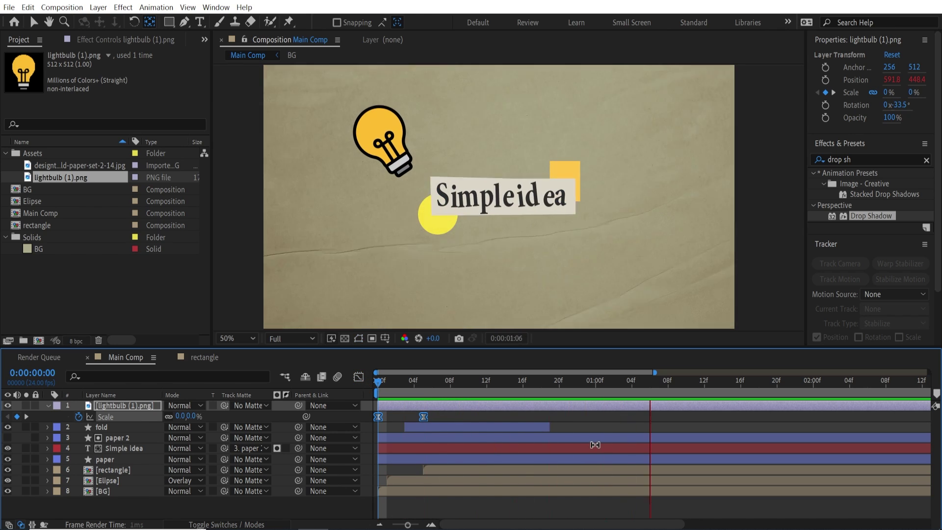
{"action": "mouse_move", "coordinate": [451, 407]}
{"action": "left_mouse_down"}
{"action": "mouse_move", "coordinate": [458, 407]}
{"action": "mouse_move", "coordinate": [438, 407]}
{"action": "left_mouse_up"}
{"action": "key", "text": "ctrl+z"}
{"action": "left_click", "coordinate": [33, 21]}
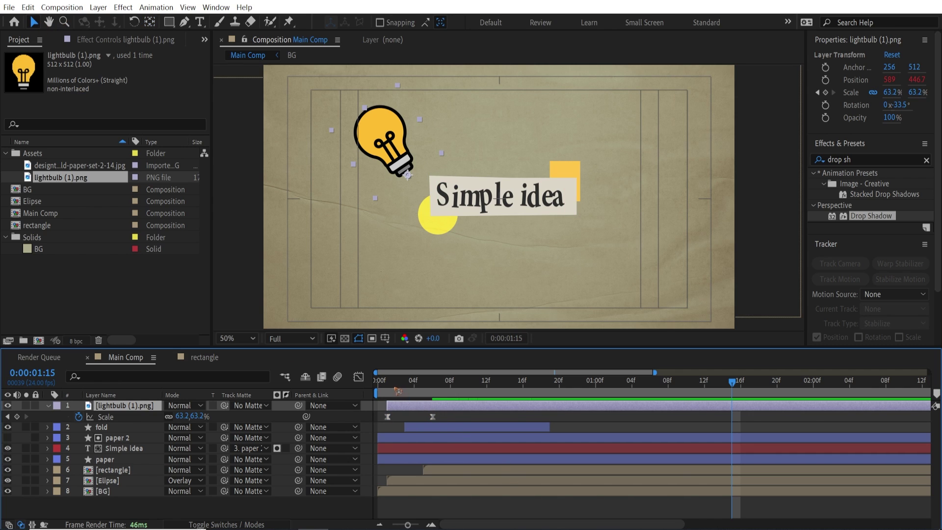
{"action": "key", "text": "space"}
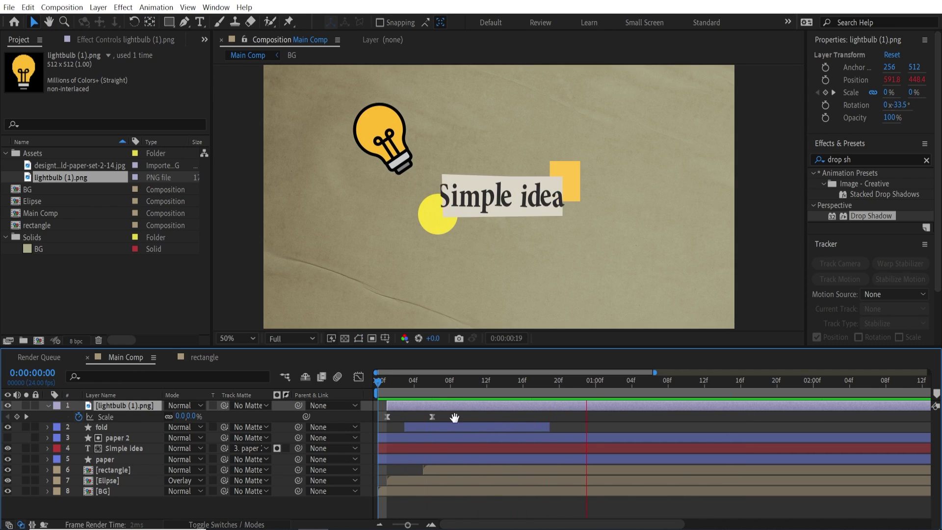
Duplicate the lightbulb, rotate the copy to 117.7°, and place it beside the strip's lower right
{"action": "key", "text": "space"}
{"action": "key", "text": "ctrl+d"}
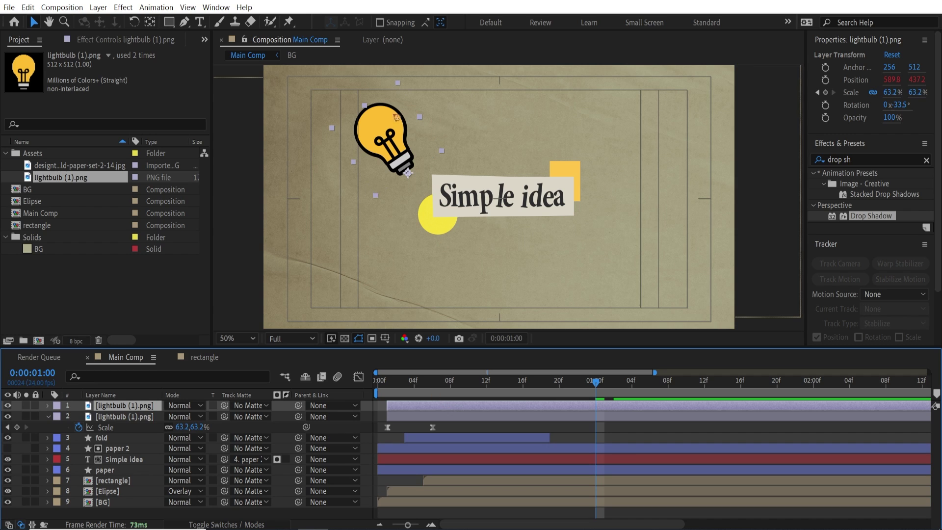
{"action": "left_click_drag", "start_coordinate": [398, 133], "coordinate": [609, 246]}
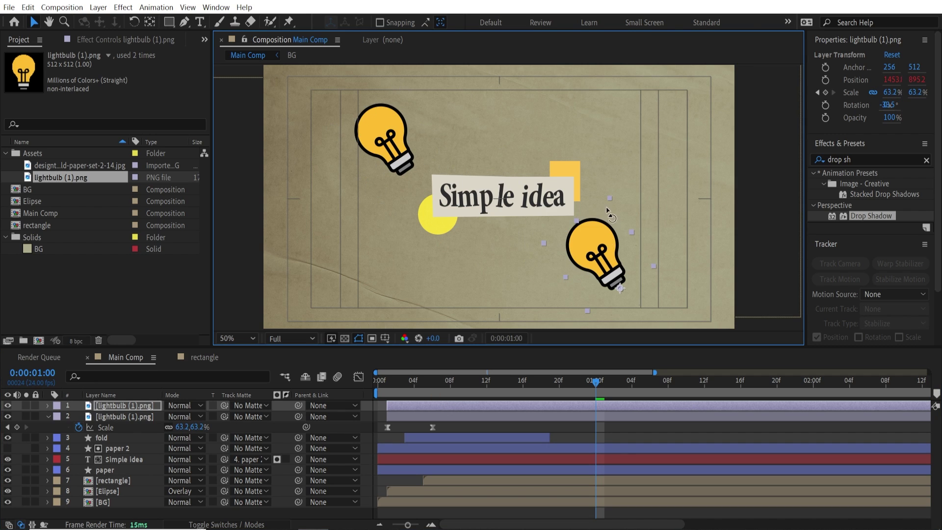
{"action": "key", "text": "w"}
{"action": "left_click_drag", "start_coordinate": [614, 201], "coordinate": [669, 362]}
{"action": "key", "text": "v"}
{"action": "left_click_drag", "start_coordinate": [680, 312], "coordinate": [615, 223]}
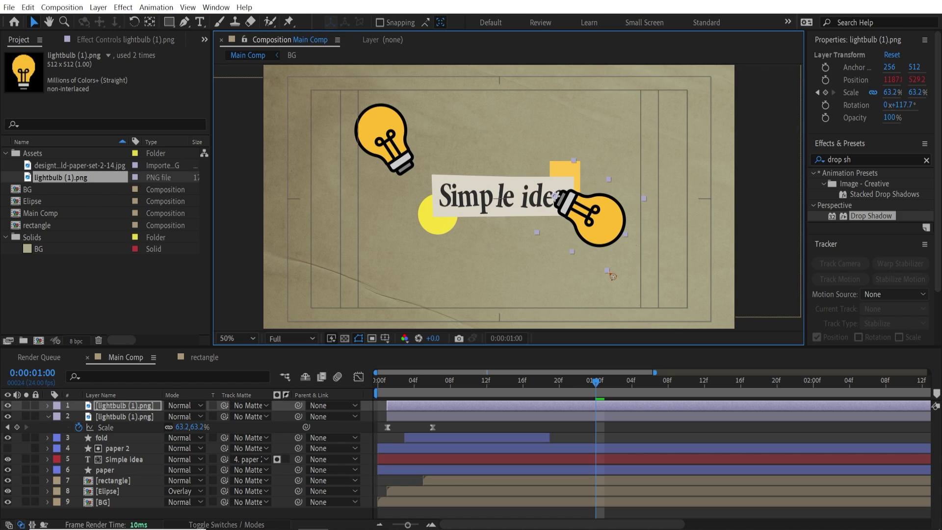
Shrink the copied lightbulb to 33.9% at frame 6 and nudge it down-left
{"action": "key", "text": "u"}
{"action": "left_click", "coordinate": [433, 386]}
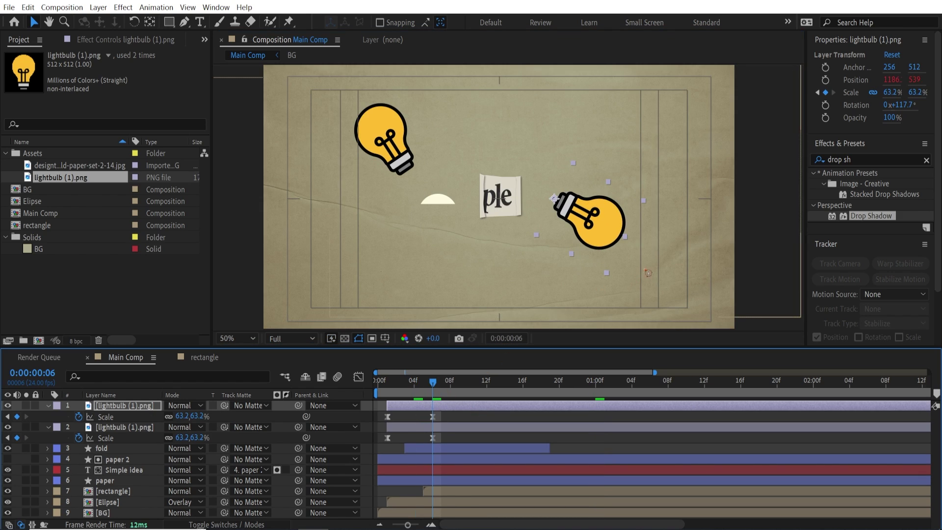
{"action": "left_click_drag", "start_coordinate": [606, 272], "coordinate": [582, 239]}
{"action": "key", "text": "space"}
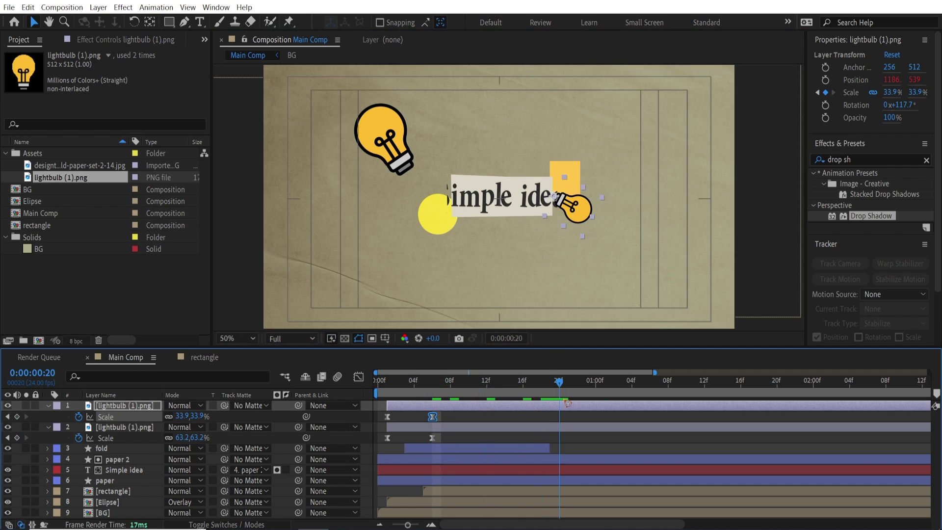
{"action": "left_click_drag", "start_coordinate": [572, 218], "coordinate": [570, 223]}
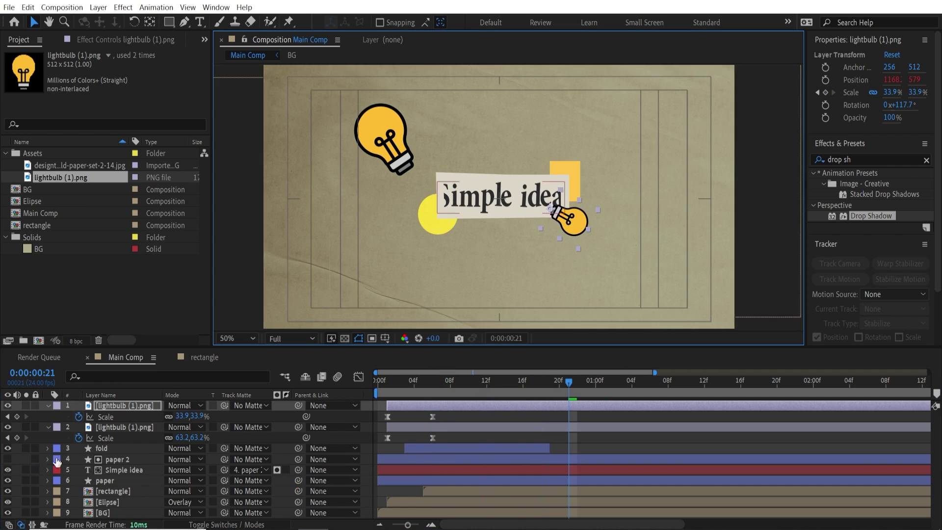
Move the small lightbulb layer below the Simple idea and paper layers, preview, then collapse and deselect it
{"action": "left_click", "coordinate": [49, 427]}
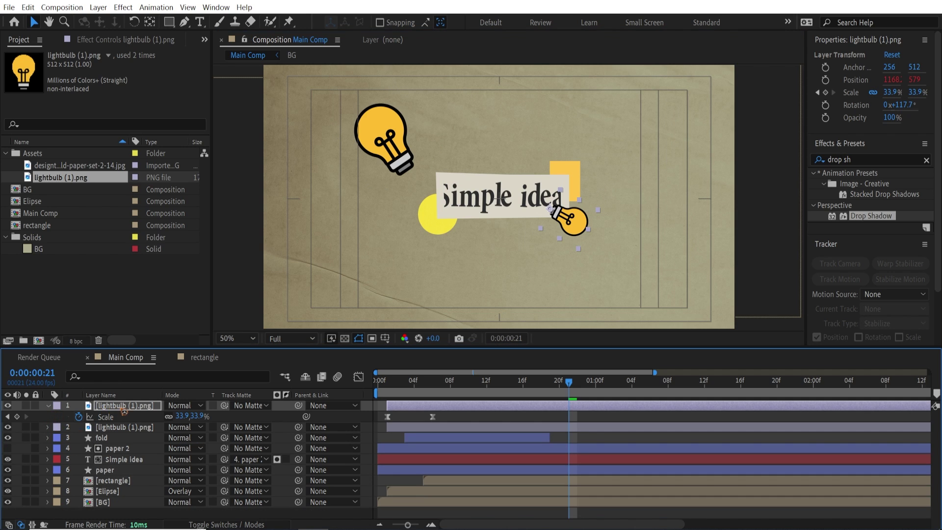
{"action": "left_click_drag", "start_coordinate": [125, 411], "coordinate": [156, 475]}
{"action": "key", "text": "space"}
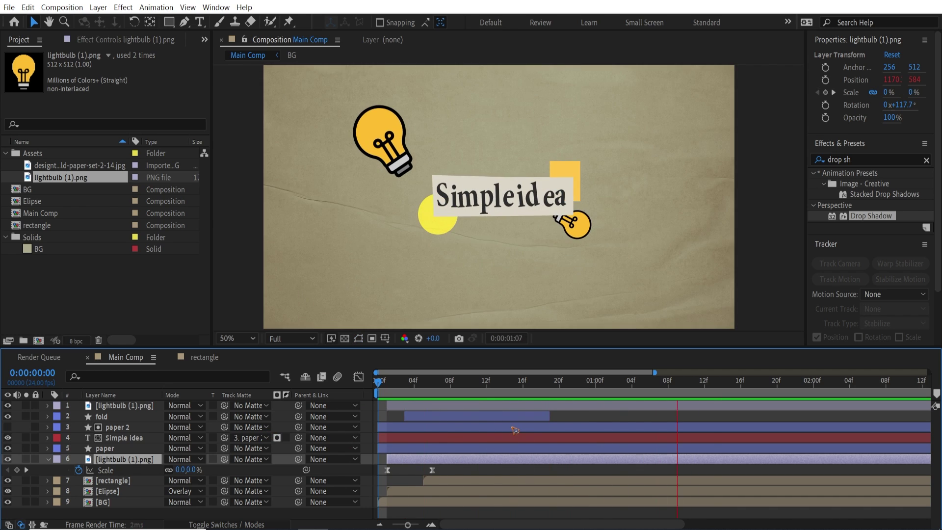
{"action": "key", "text": "space"}
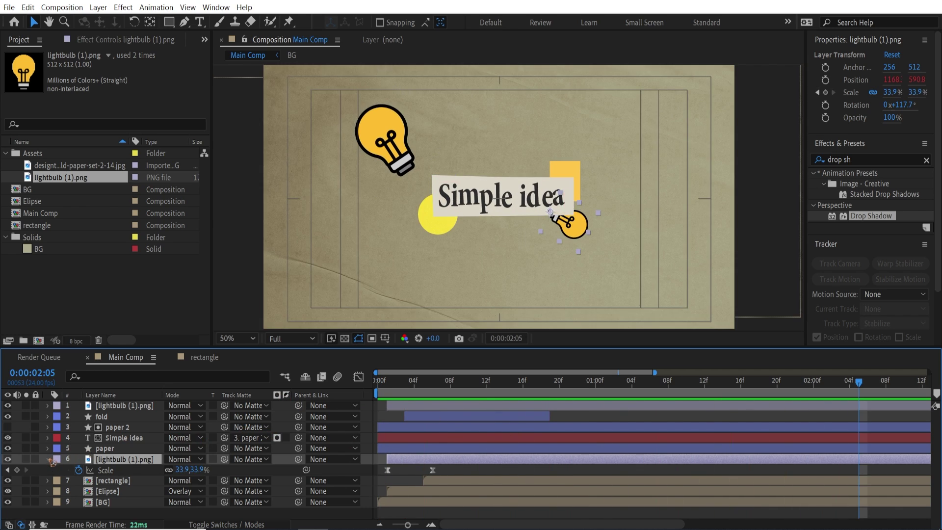
{"action": "left_click", "coordinate": [48, 460]}
{"action": "left_click_drag", "start_coordinate": [273, 347], "coordinate": [274, 342]}
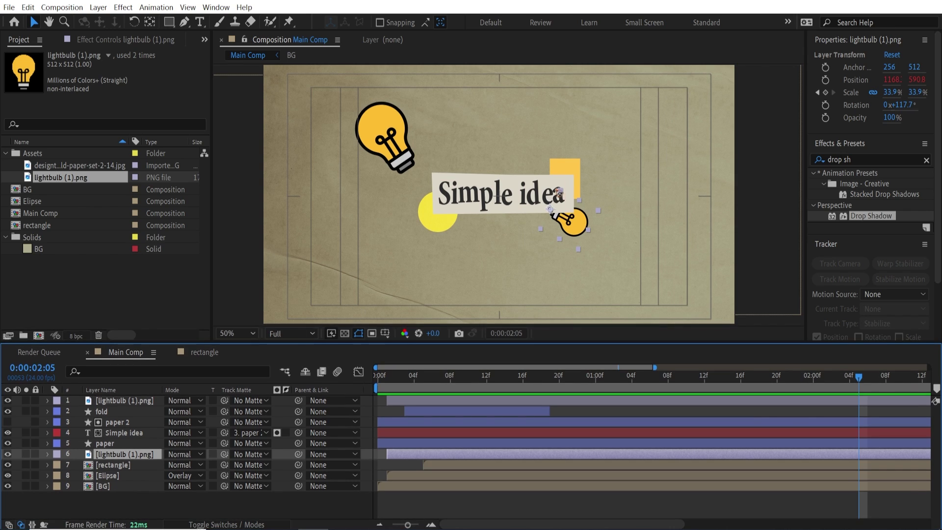
{"action": "left_click", "coordinate": [705, 195]}
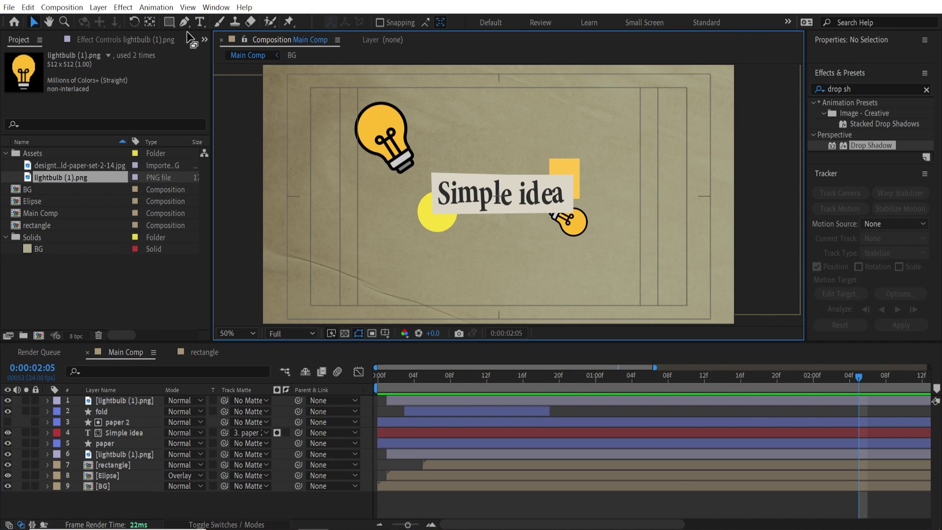
Set up the Pen tool with no fill and a black 1 px stroke
{"action": "left_click", "coordinate": [184, 22]}
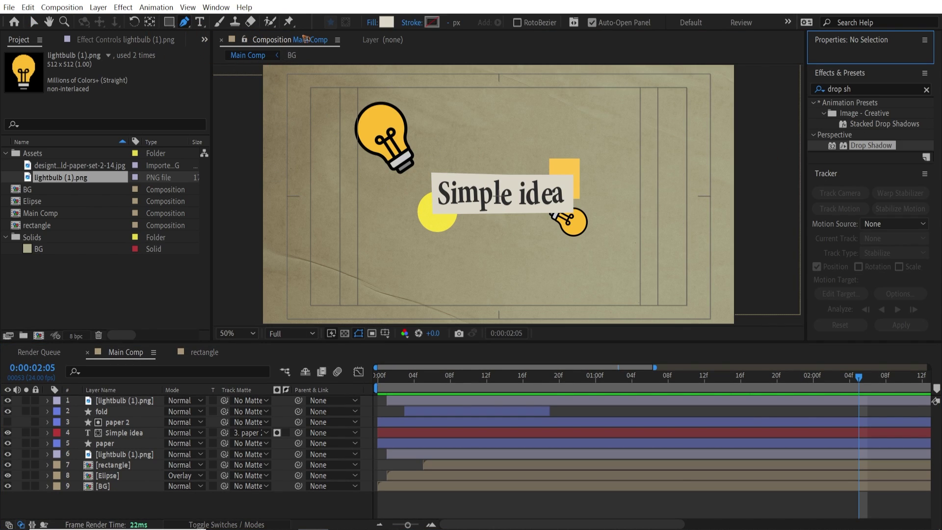
{"action": "left_click", "coordinate": [388, 23]}
{"action": "left_click", "coordinate": [429, 231]}
{"action": "left_click", "coordinate": [465, 301]}
{"action": "left_click", "coordinate": [432, 22]}
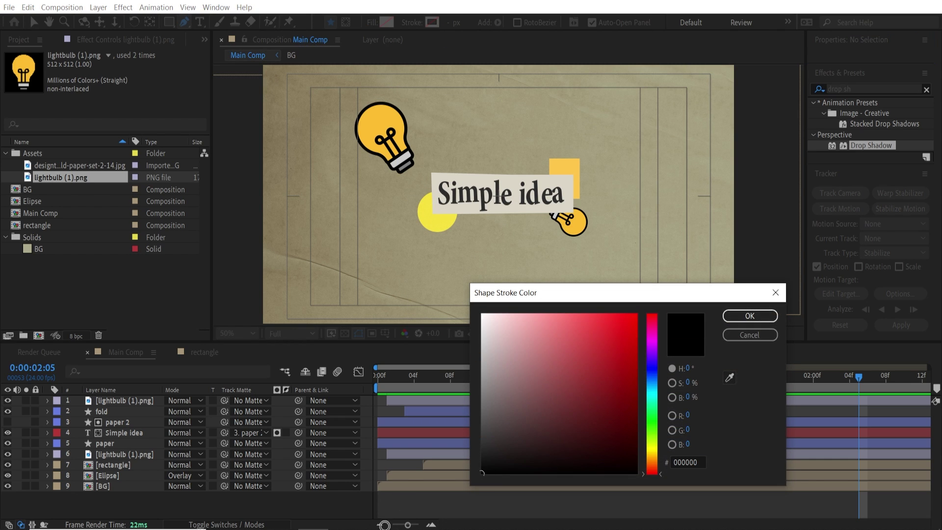
{"action": "left_click", "coordinate": [753, 316]}
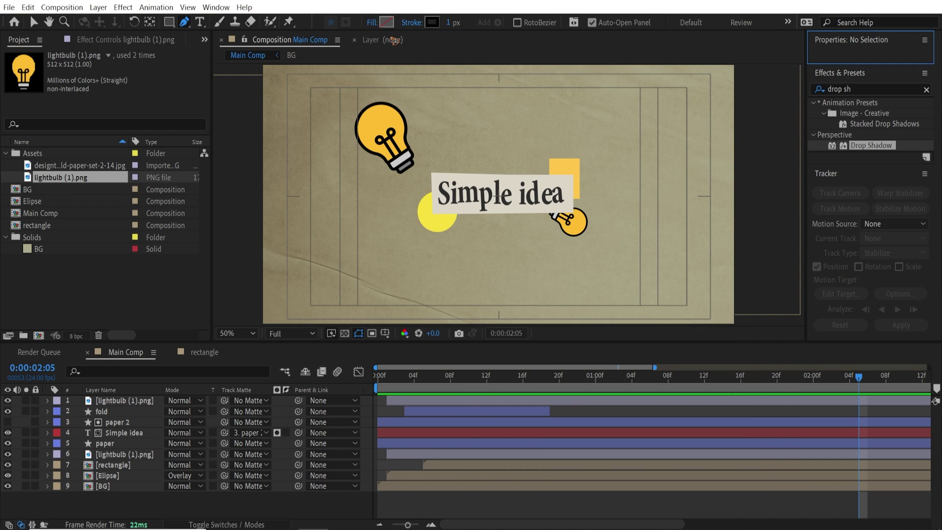
Draw a four-point curvy line looping from left of the frame out to the right
{"action": "key", "text": "comma"}
{"action": "key", "text": "comma"}
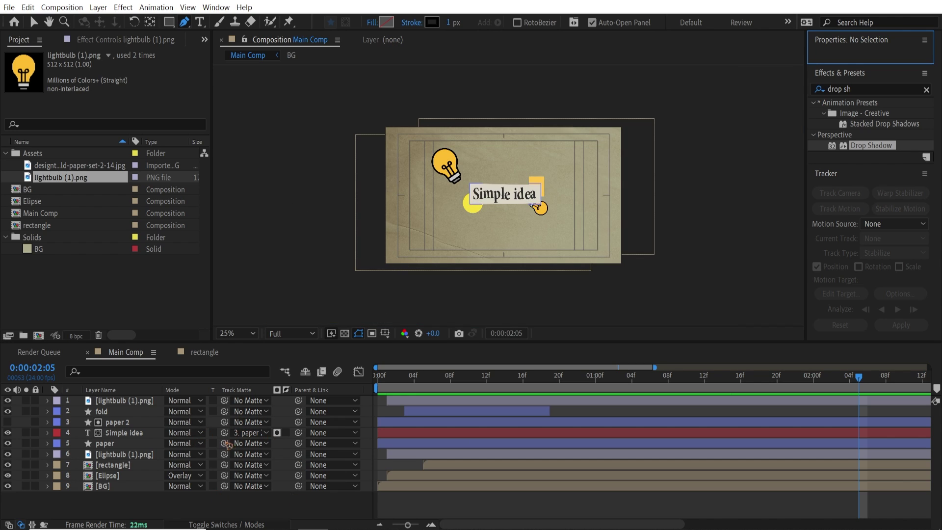
{"action": "left_click", "coordinate": [335, 196]}
{"action": "left_click_drag", "start_coordinate": [443, 143], "coordinate": [483, 159]}
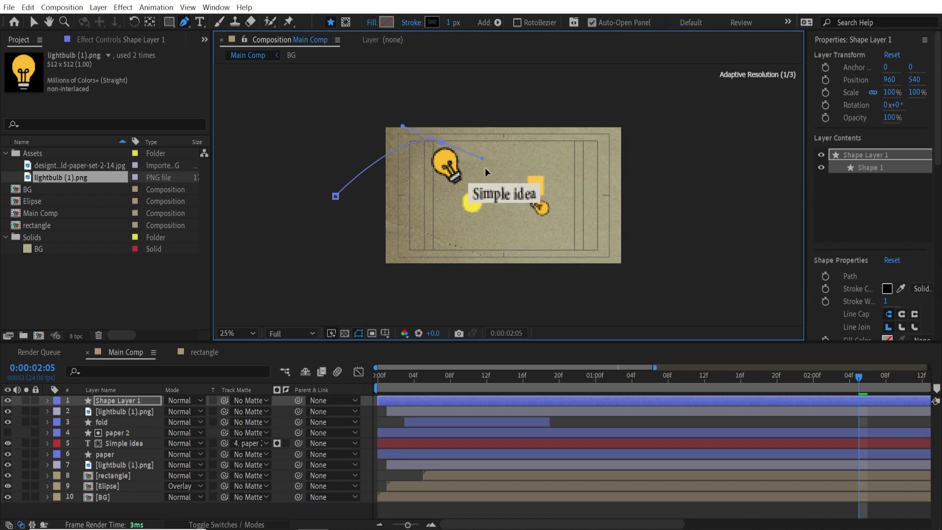
{"action": "left_click_drag", "start_coordinate": [480, 246], "coordinate": [438, 308]}
{"action": "left_click_drag", "start_coordinate": [544, 147], "coordinate": [758, 138]}
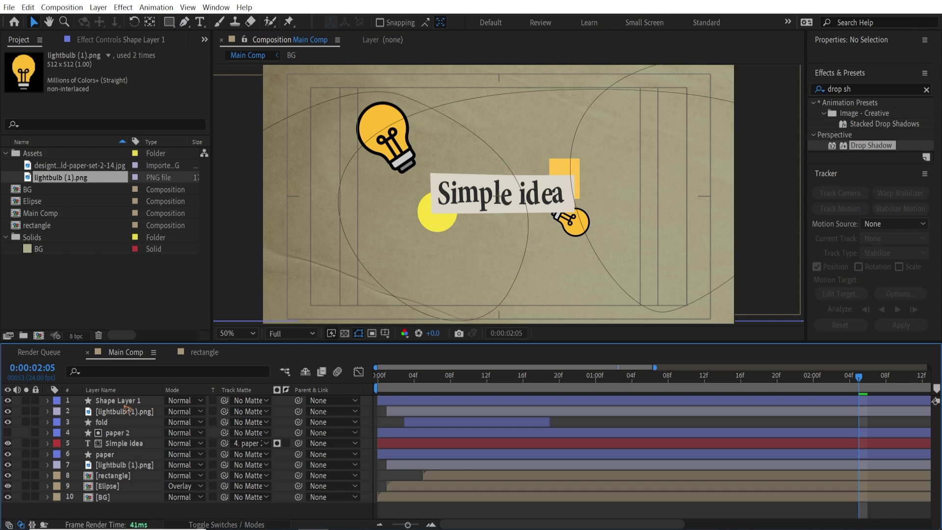
Add Trim Paths to Shape Layer 1, keyframe End at 0% on frame 0, and preview
{"action": "left_click", "coordinate": [118, 400]}
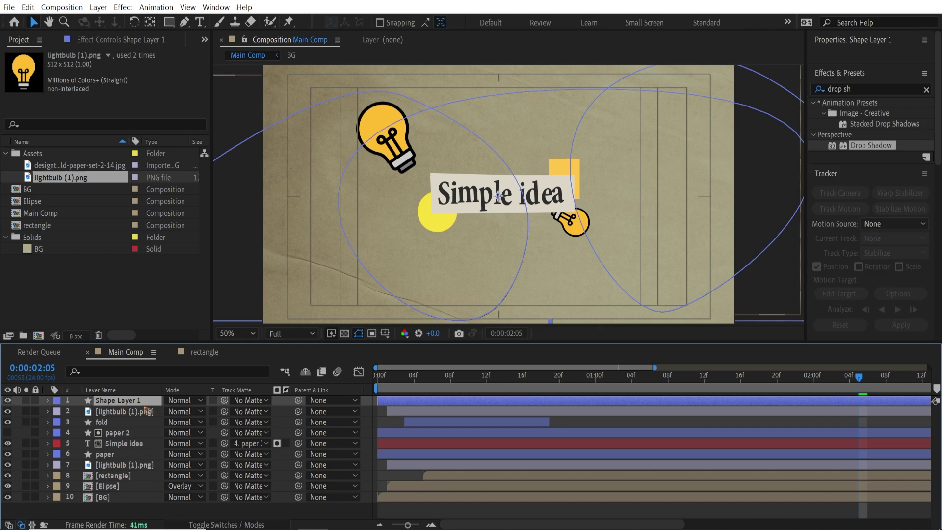
{"action": "left_click", "coordinate": [48, 401]}
{"action": "left_click", "coordinate": [284, 413]}
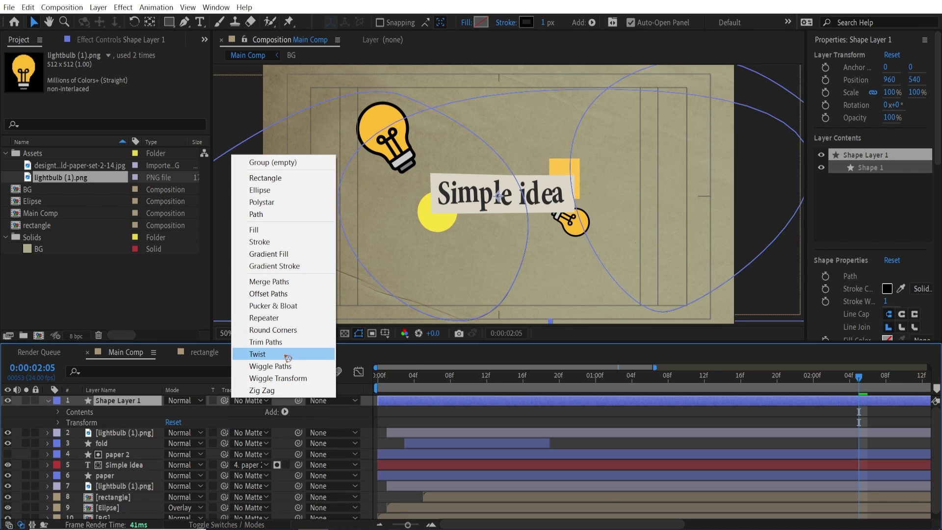
{"action": "left_click", "coordinate": [269, 342]}
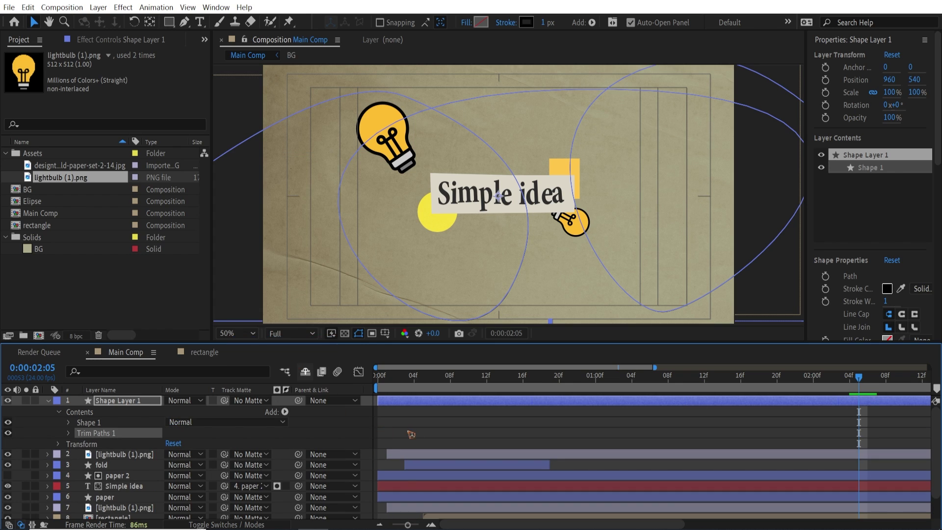
{"action": "left_click", "coordinate": [70, 433]}
{"action": "left_click_drag", "start_coordinate": [175, 455], "coordinate": [128, 455]}
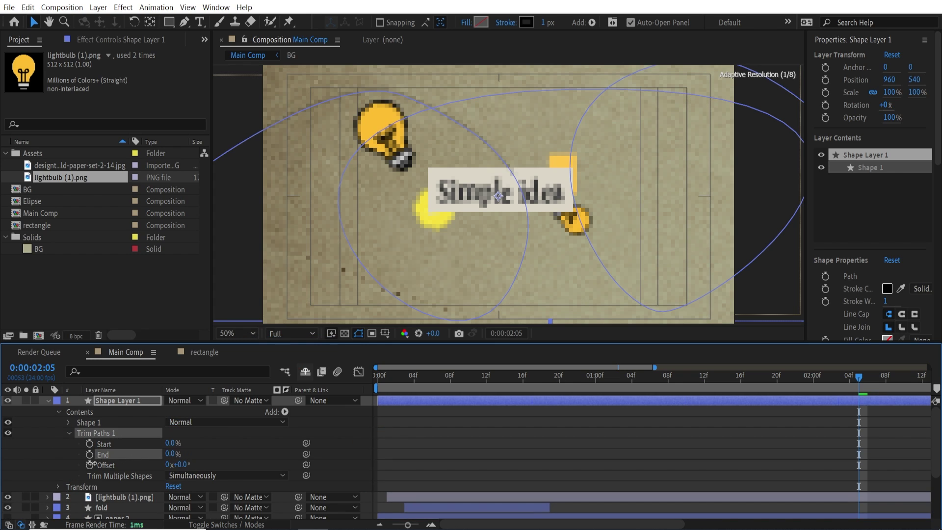
{"action": "key", "text": "Home"}
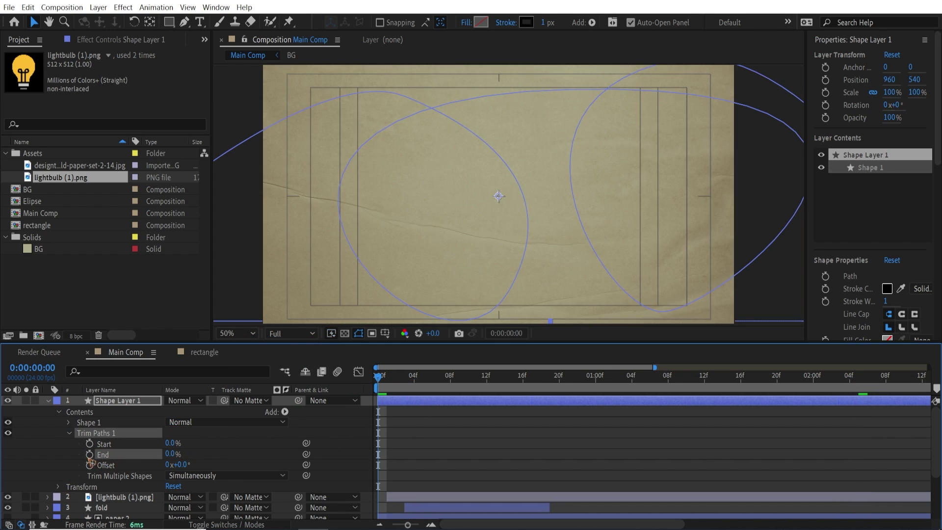
{"action": "left_click", "coordinate": [90, 454]}
{"action": "key", "text": "space"}
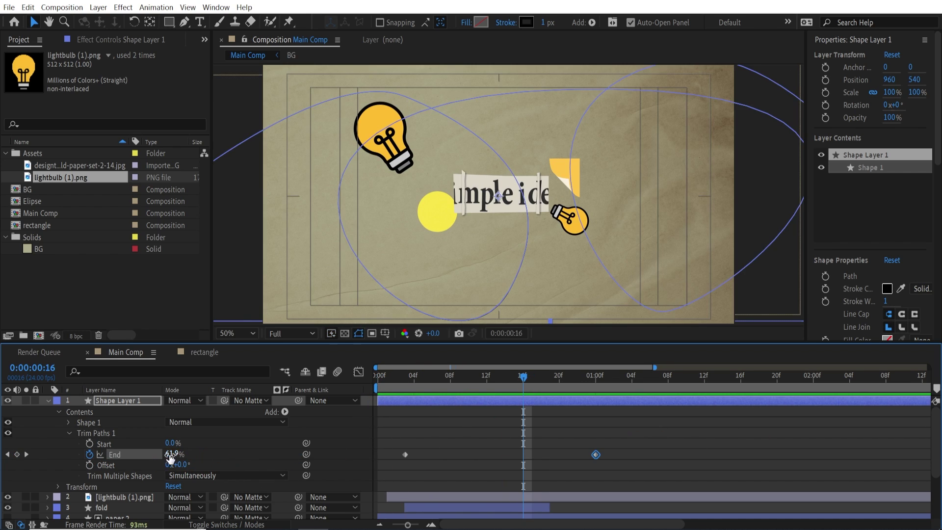
Give the Trim Paths End the expression posterizeTime(8); wiggle(10,10), then preview the jitter
{"action": "left_click", "coordinate": [90, 455], "text": "alt"}
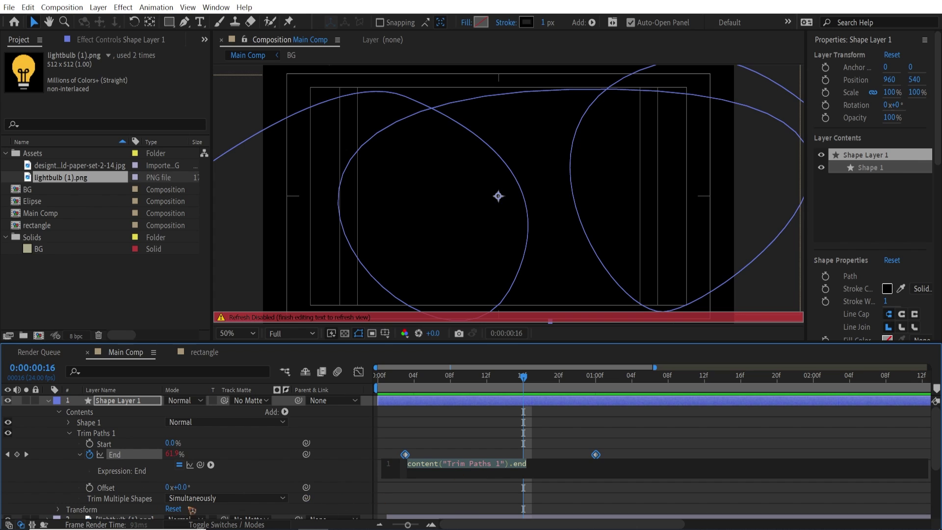
{"action": "type", "text": "post"}
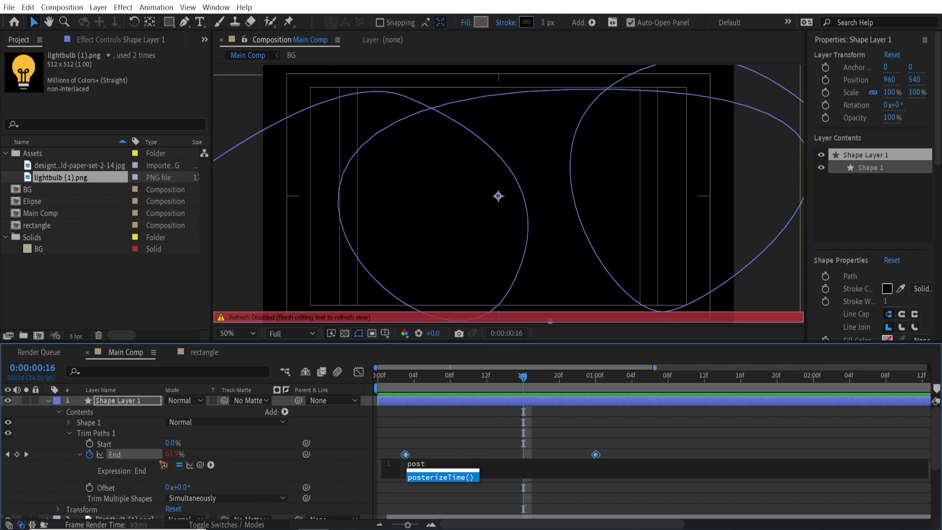
{"action": "key", "text": "Return"}
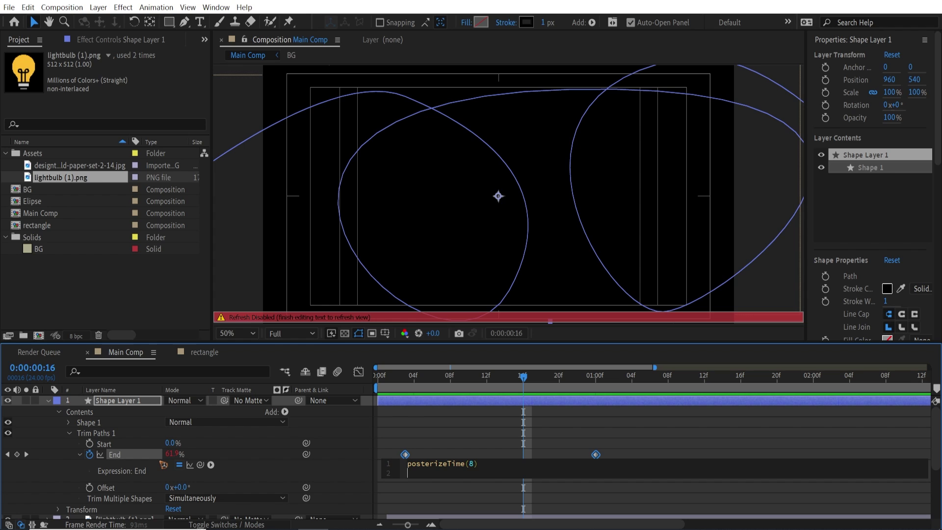
{"action": "type", "text": "wiggle"}
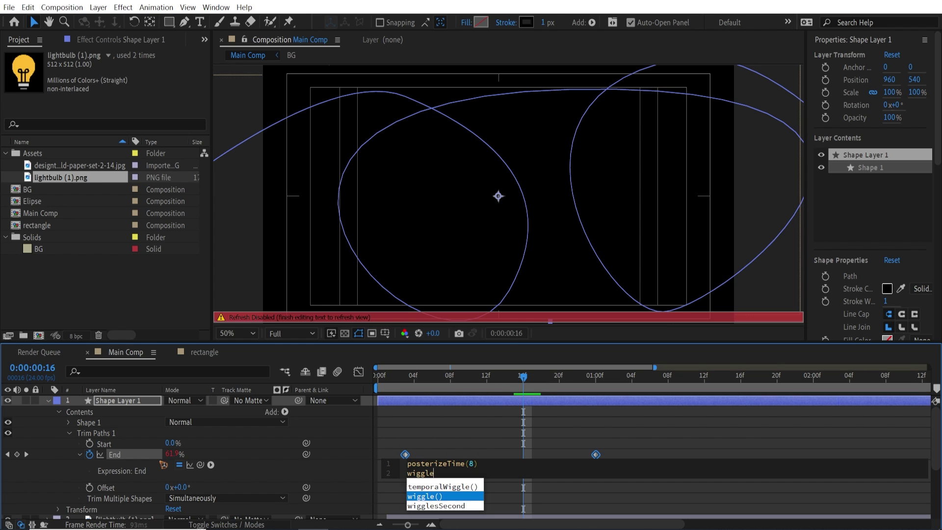
{"action": "key", "text": "Return"}
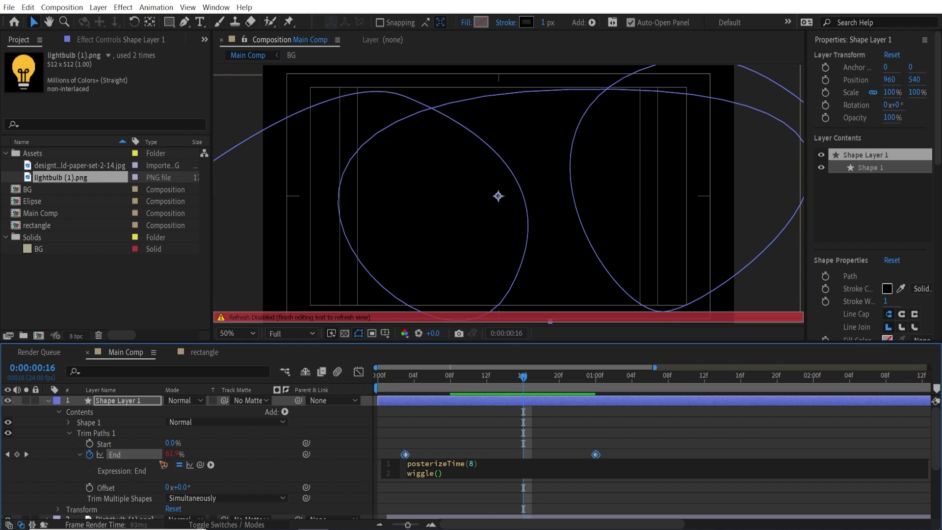
{"action": "left_click", "coordinate": [435, 383]}
{"action": "key", "text": "space"}
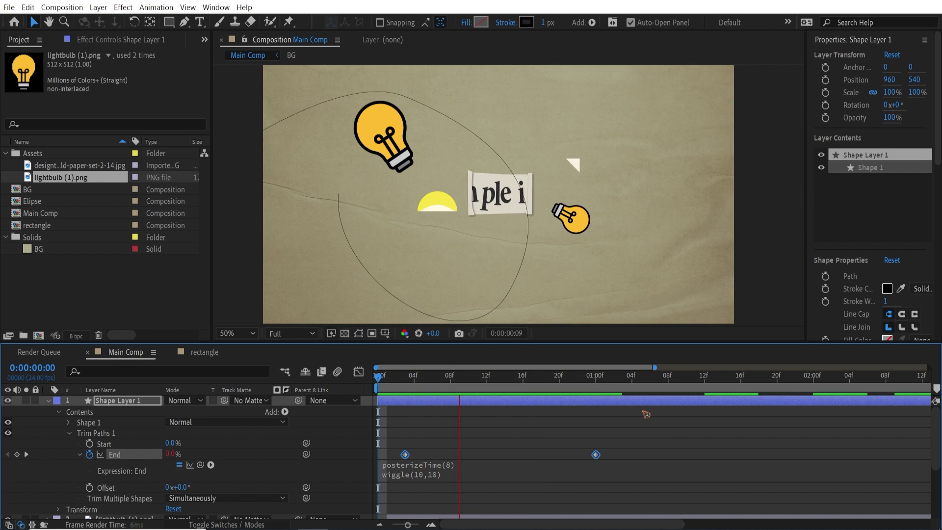